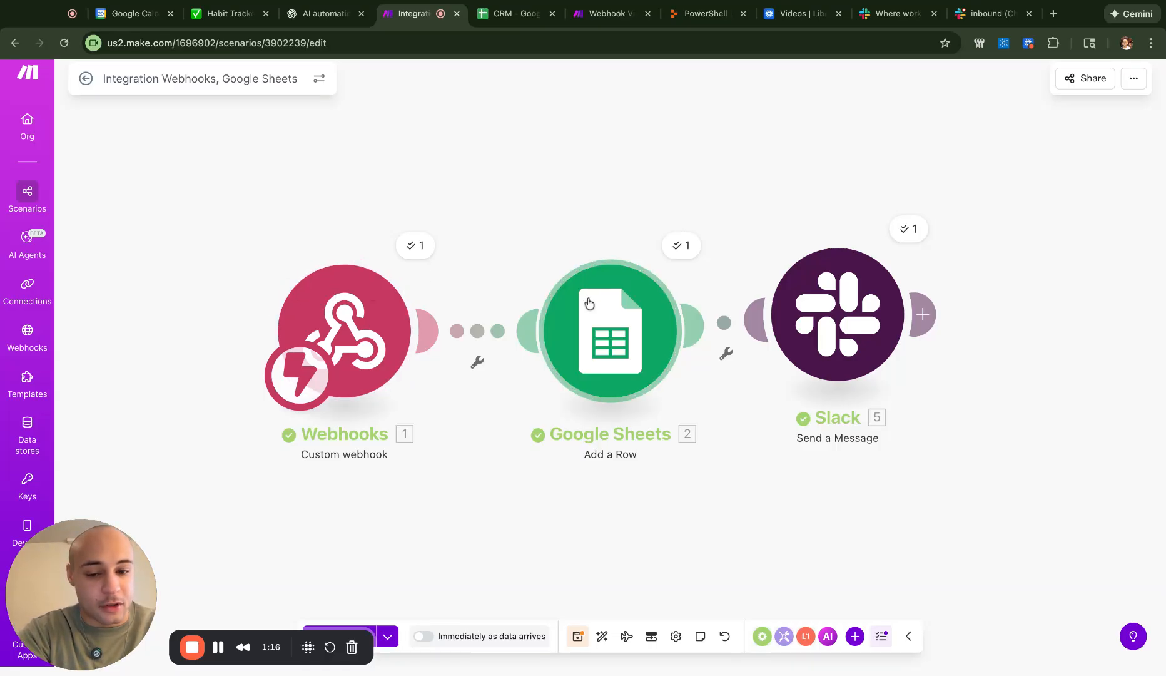
- Bring up the CRM spreadsheet with its empty First Name to Job Address lead columns
click(510, 13)
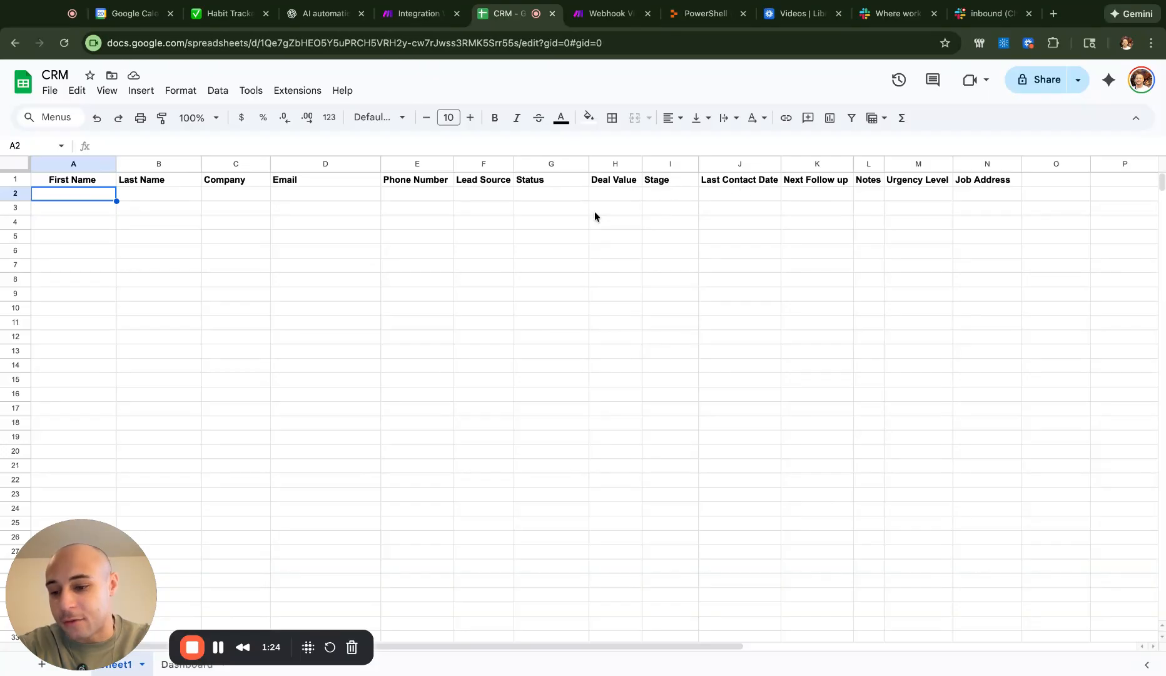
- Return to the Integration scenario and open the option to run with existing data
click(417, 13)
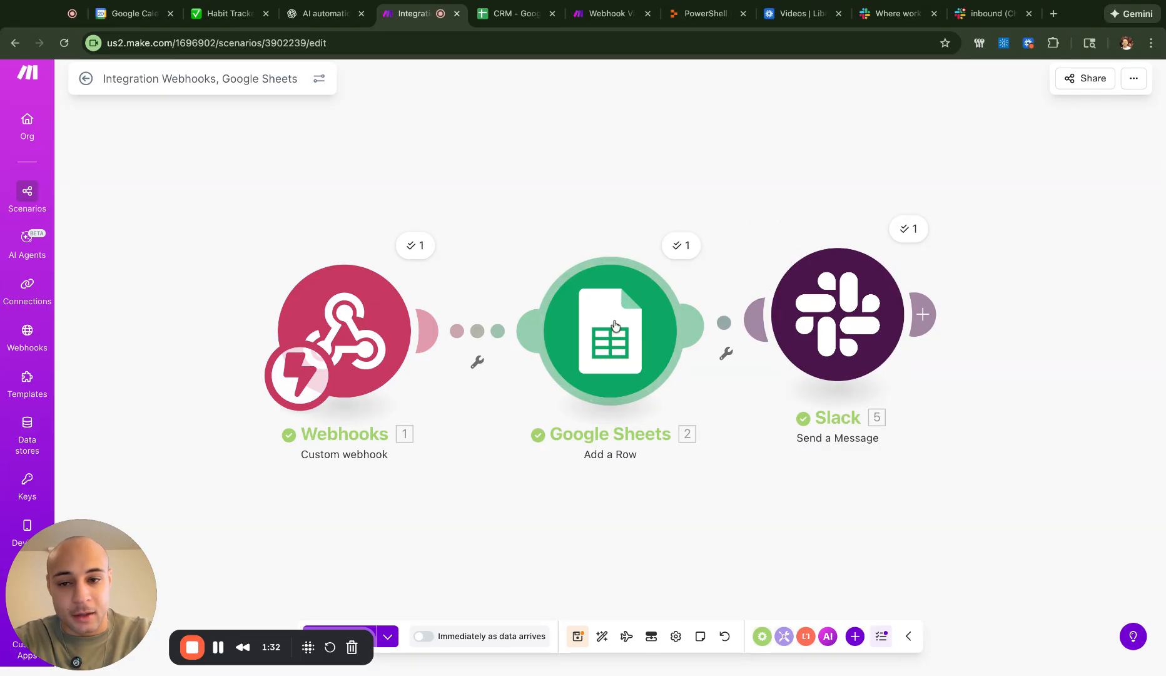
click(388, 637)
- Rerun the Integration scenario on the 1/19/2026 8:10:16 PM data and check the CRM sheet
click(463, 526)
click(414, 579)
click(460, 587)
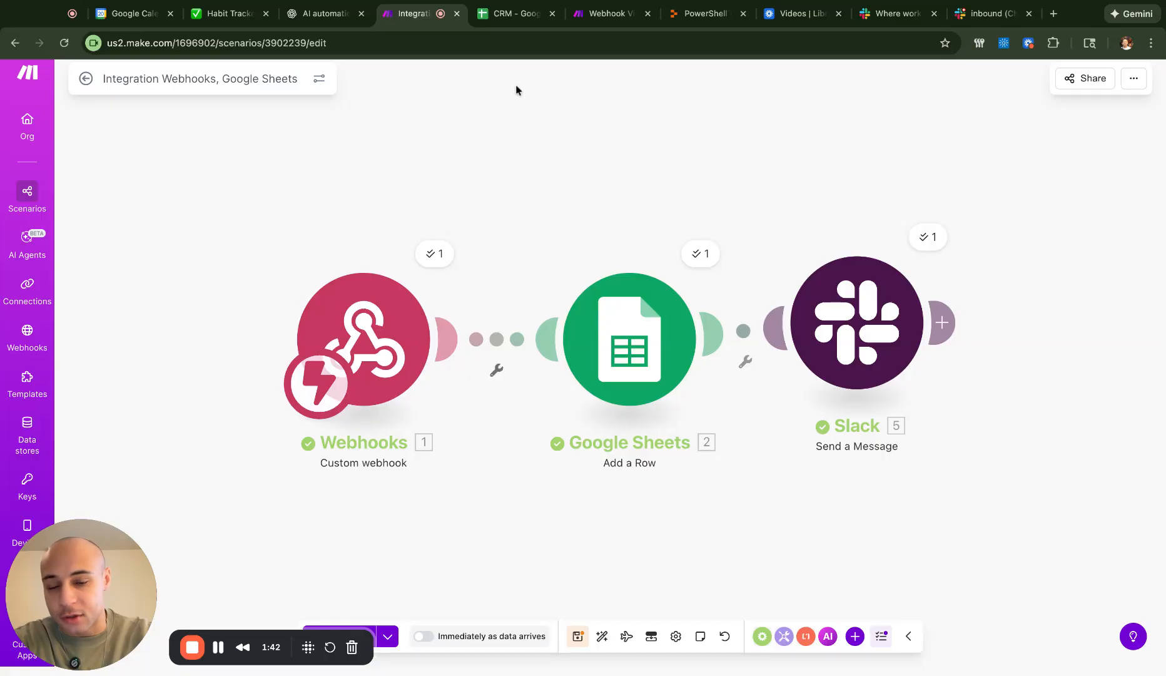
click(502, 14)
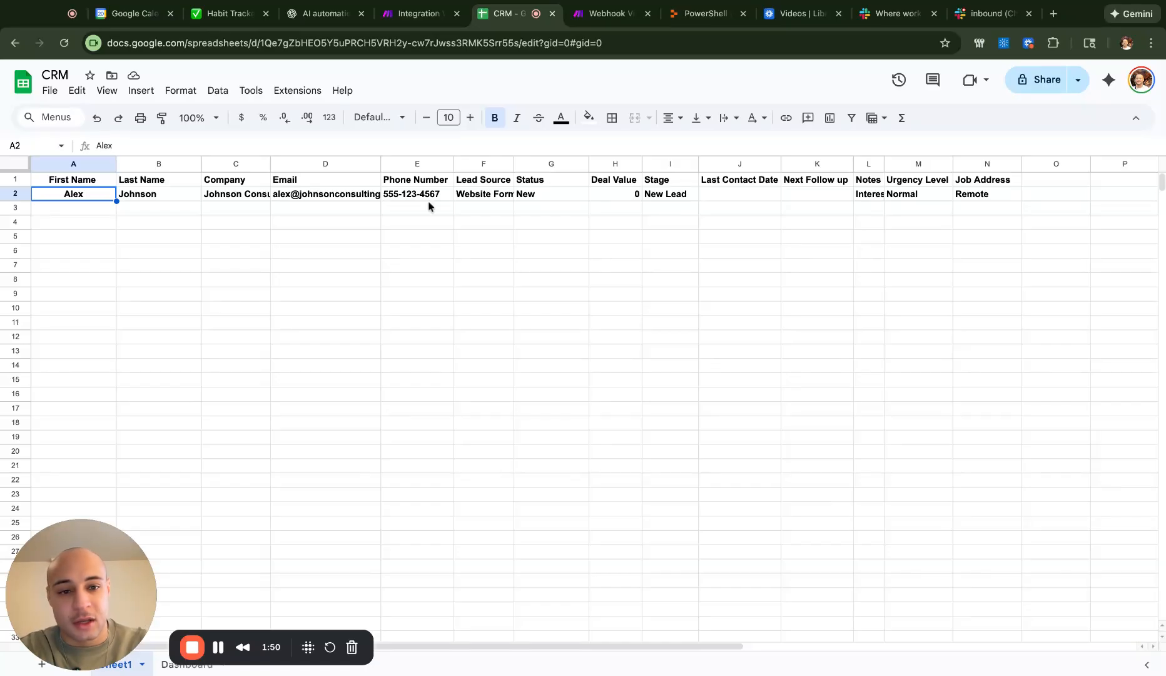
- Check the Slack inbound channel for the 'New Lead Captured' alert, then return to Integration
click(985, 23)
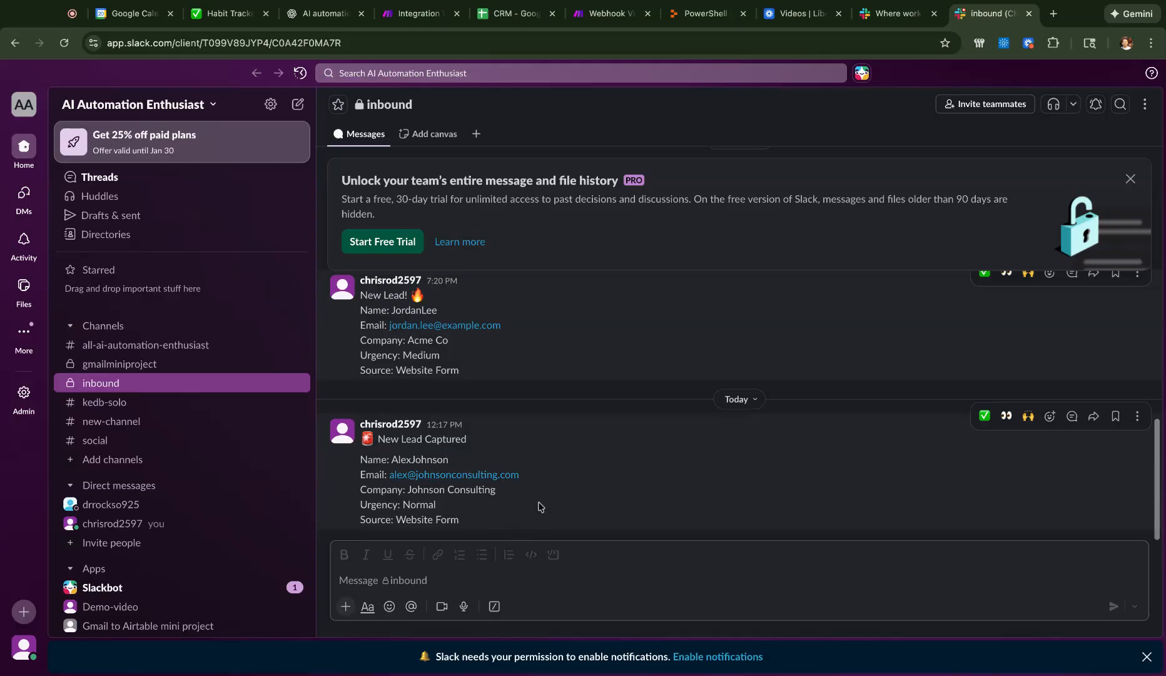
click(423, 11)
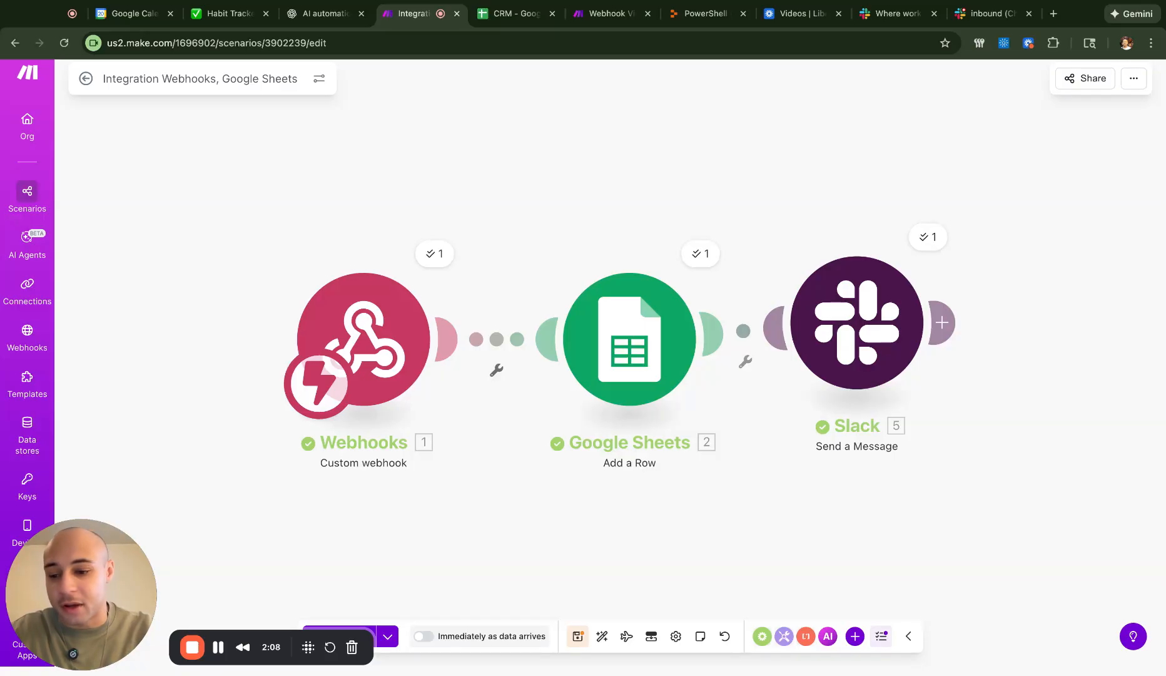
- Add a Webhooks 'Custom webhook' trigger as the first module of Webhook Video Demo
click(609, 23)
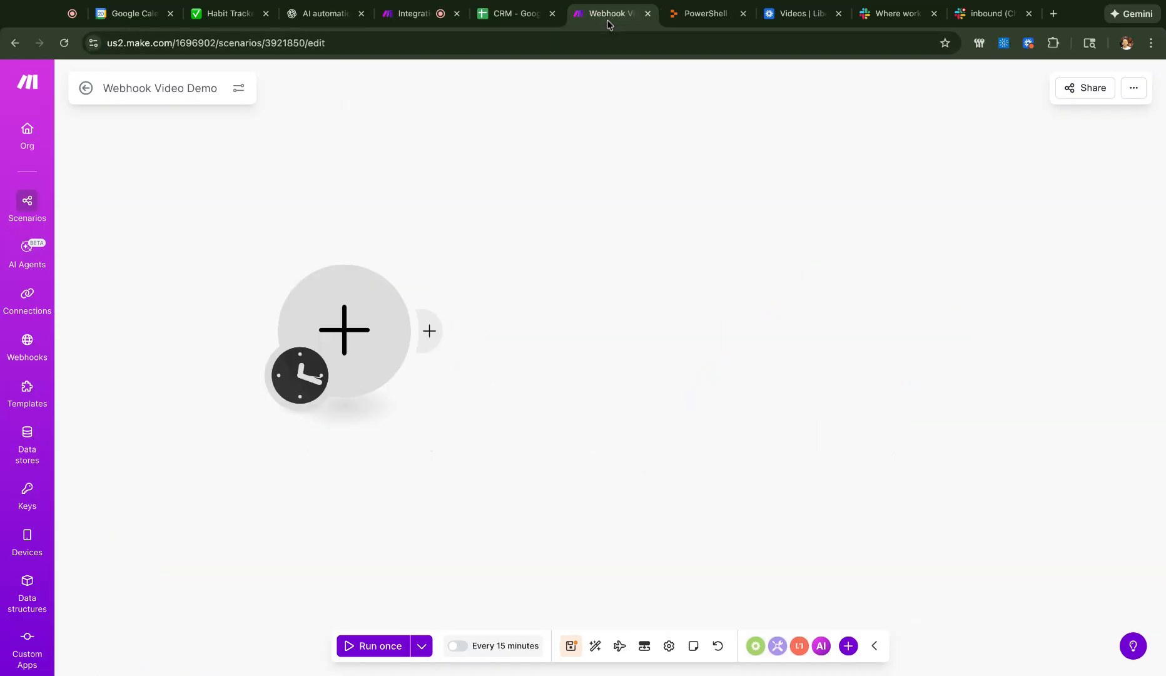
click(367, 349)
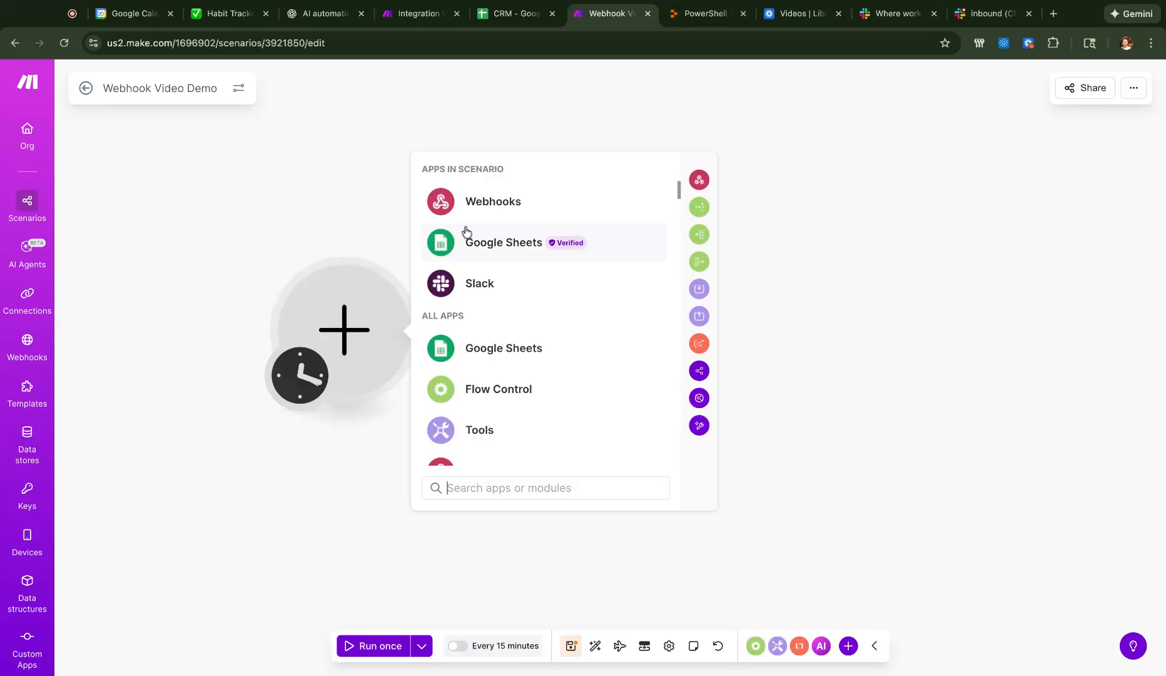
click(479, 200)
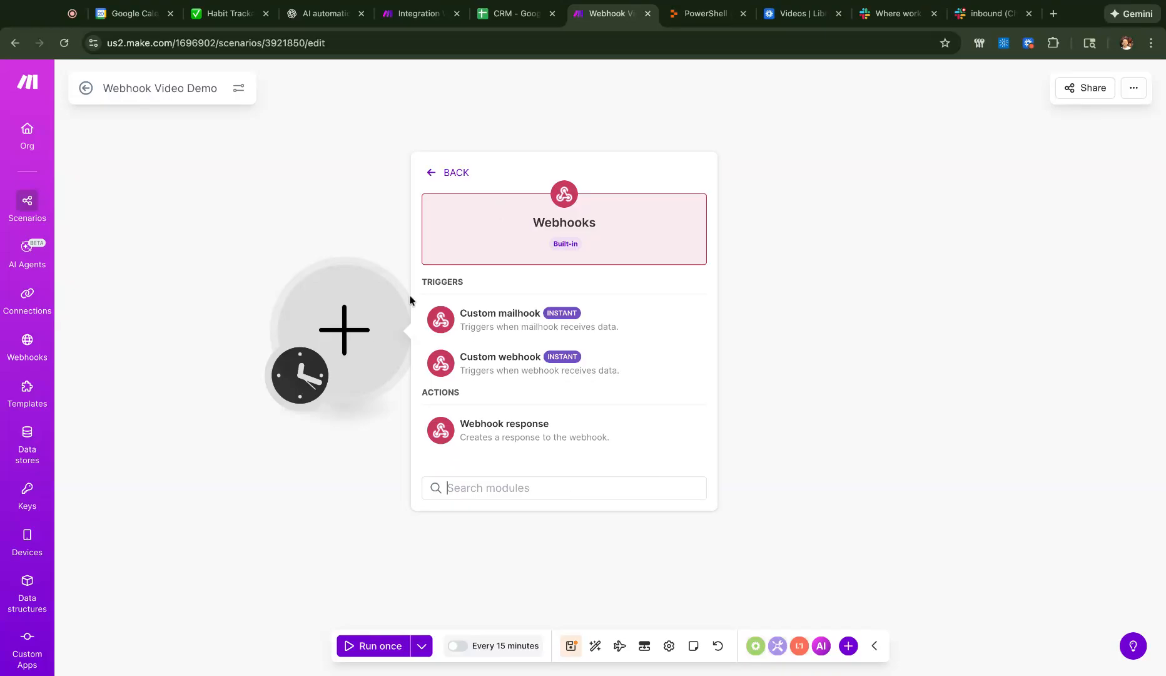
click(492, 379)
click(639, 326)
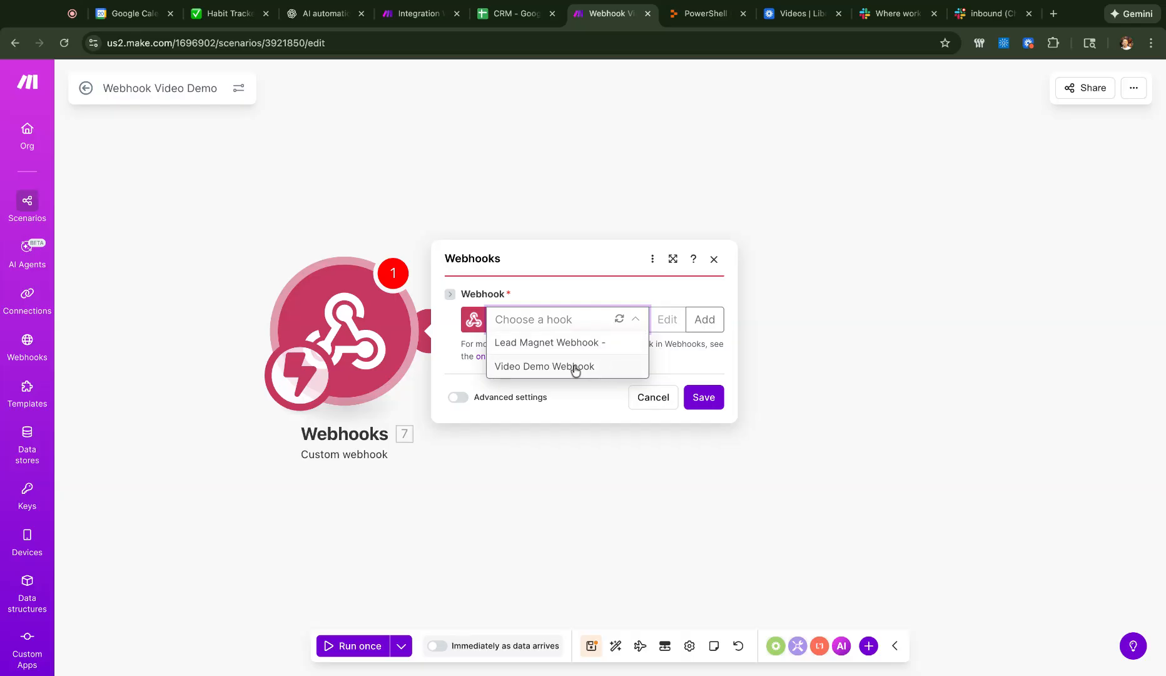
- Assign the Video Demo Webhook hook, redetermine its data structure, and copy its URL
click(704, 319)
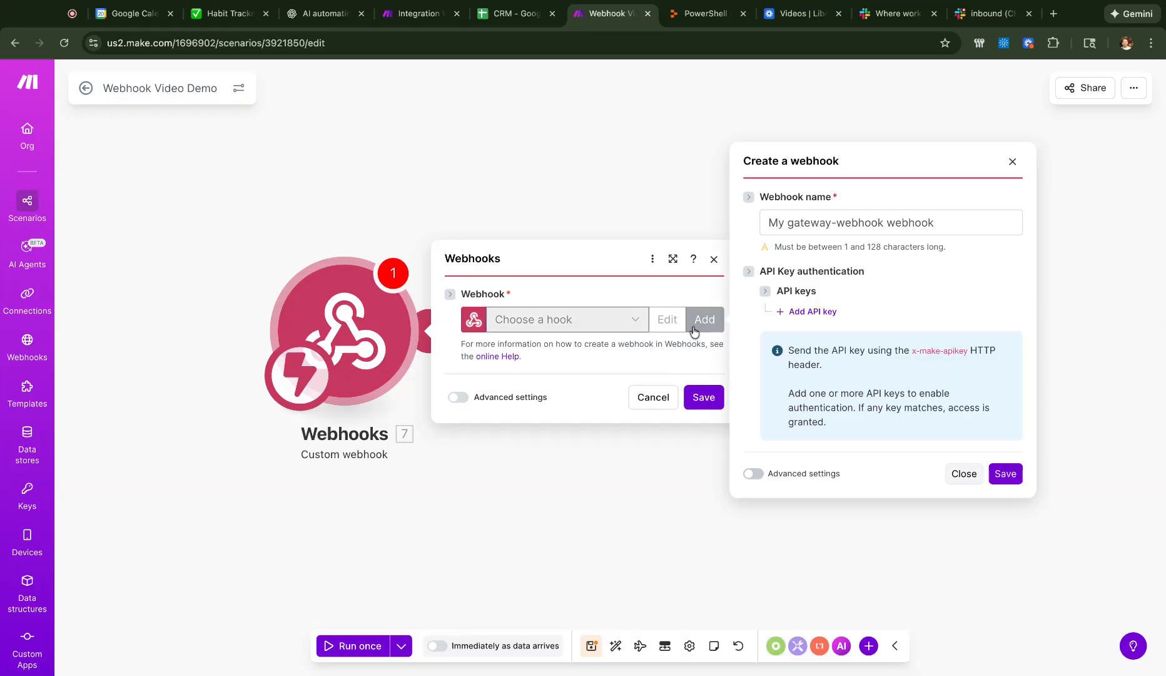
click(1013, 161)
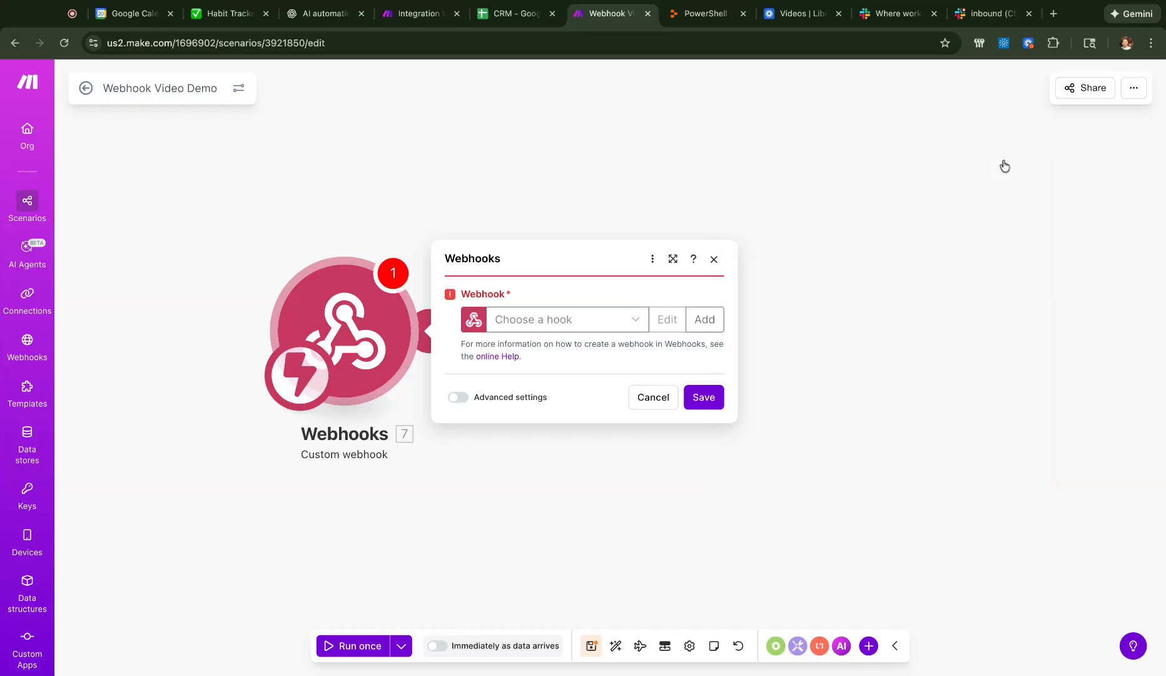
click(637, 322)
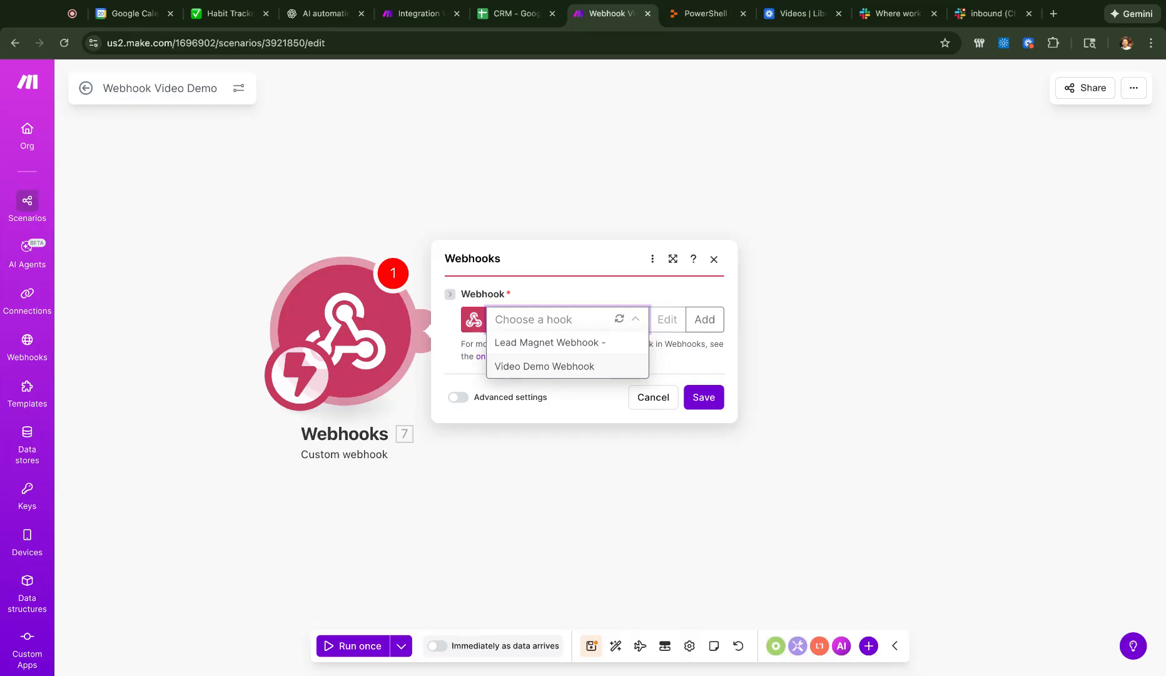
click(599, 373)
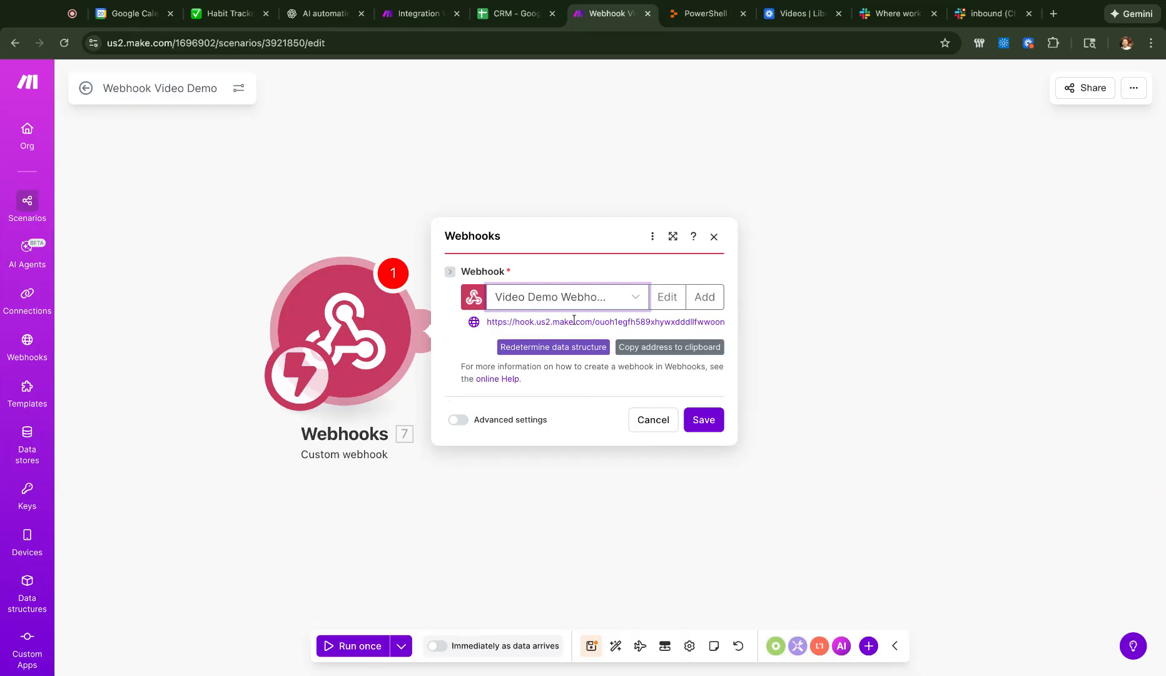
click(576, 348)
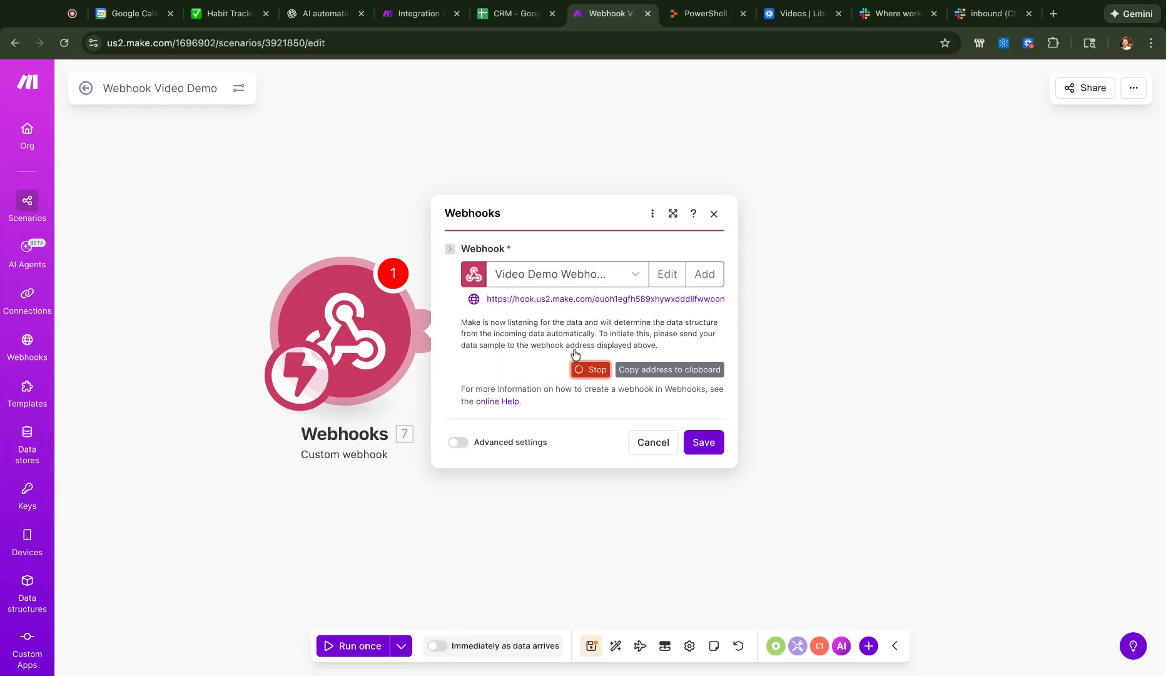
triple_click(627, 299)
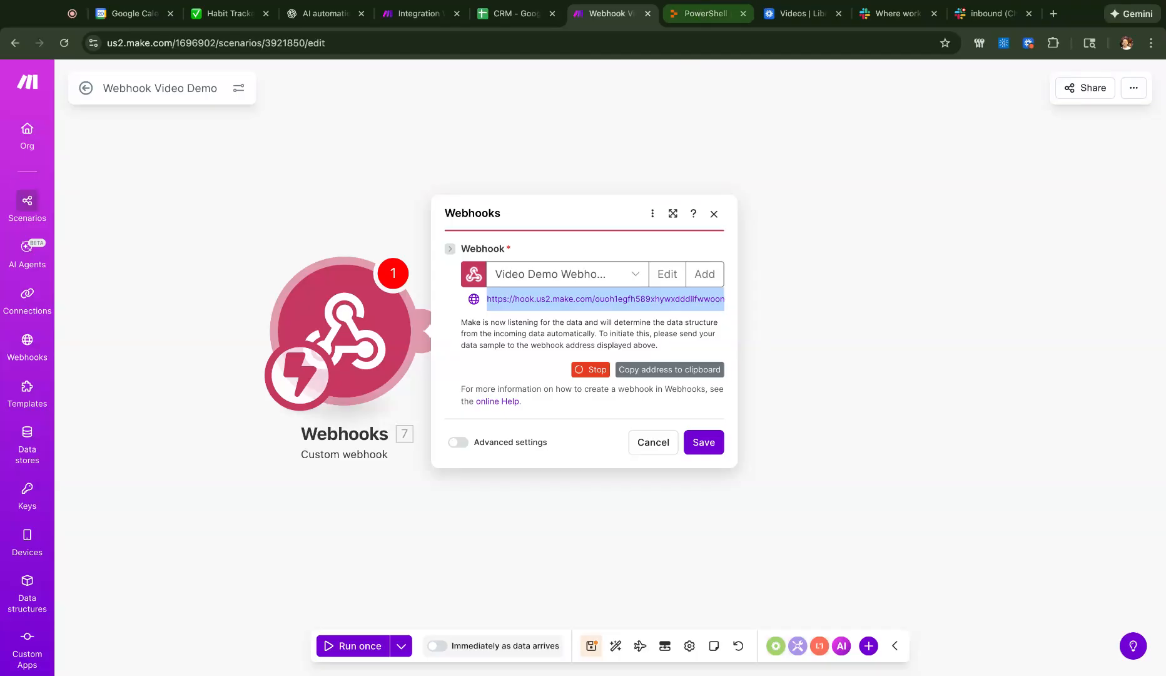
click(699, 13)
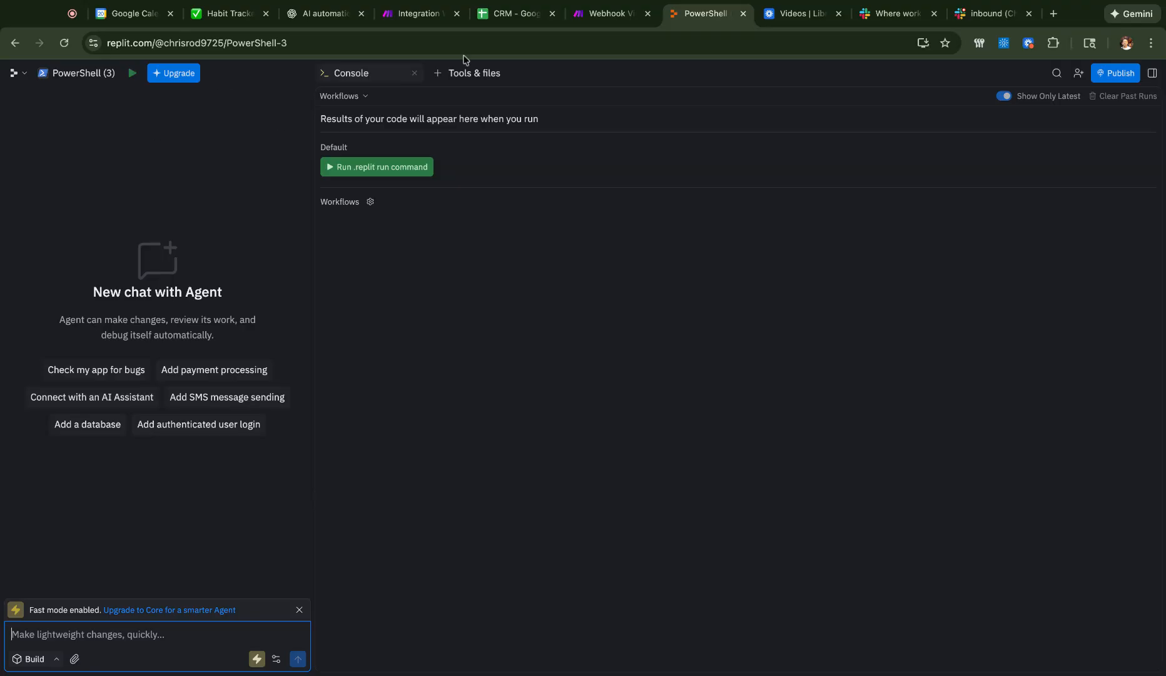
- Paste the PowerShell Invoke-RestMethod test script into the Replit Agent chat box
click(582, 13)
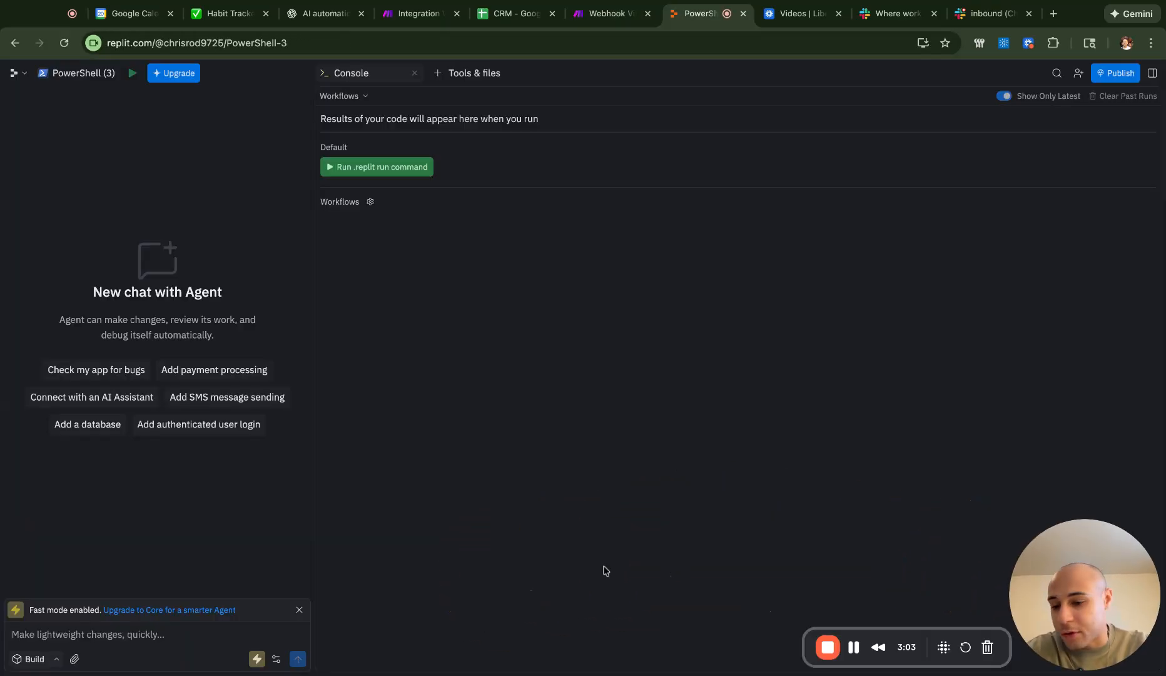
click(182, 636)
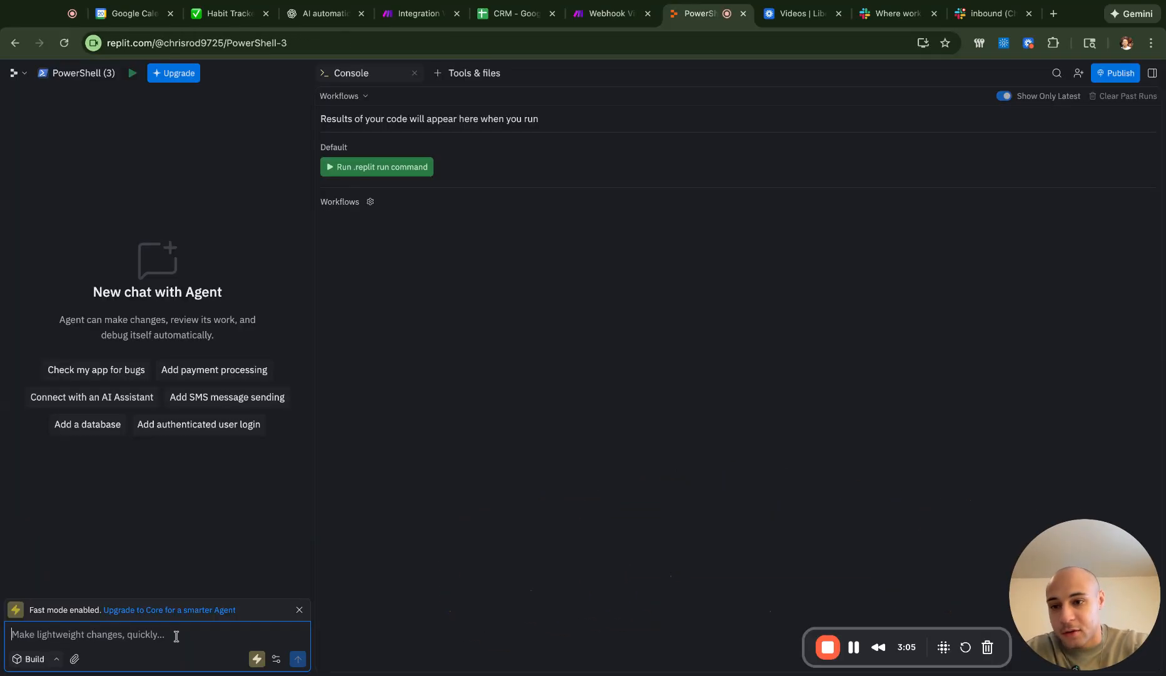
key(ctrl+v)
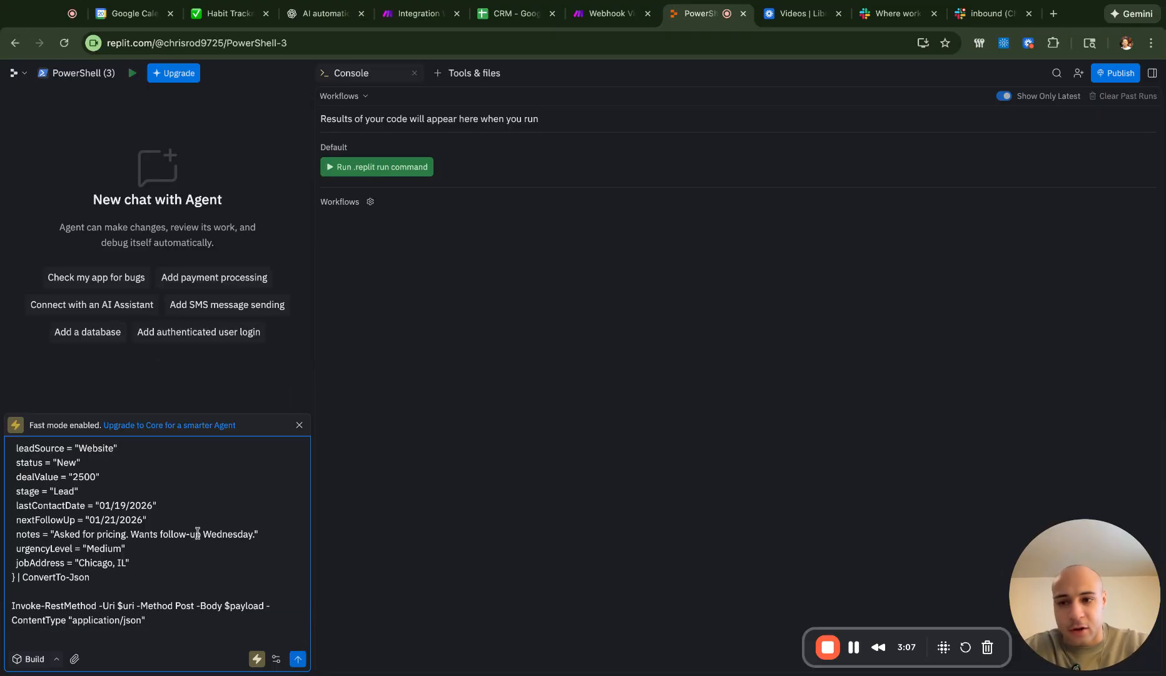
scroll(198, 534, up, 3)
scroll(198, 533, up, 2)
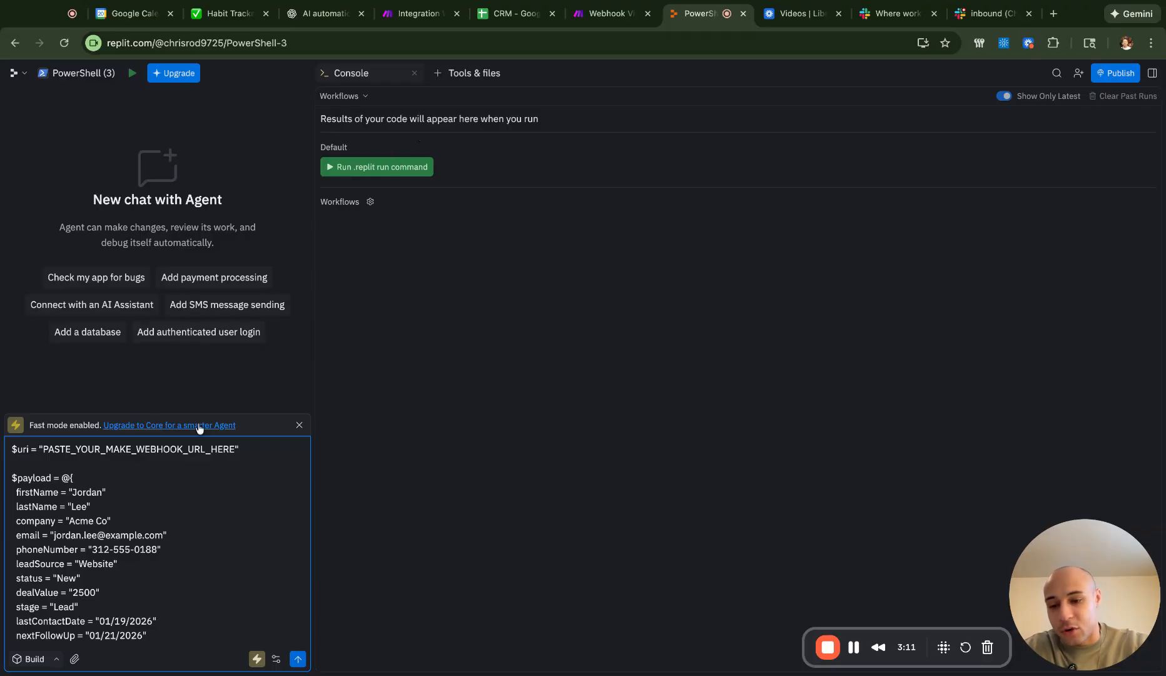
- Replace PASTE_YOUR_MAKE_WEBHOOK_URL_HERE with the Make webhook address and send the script
click(610, 13)
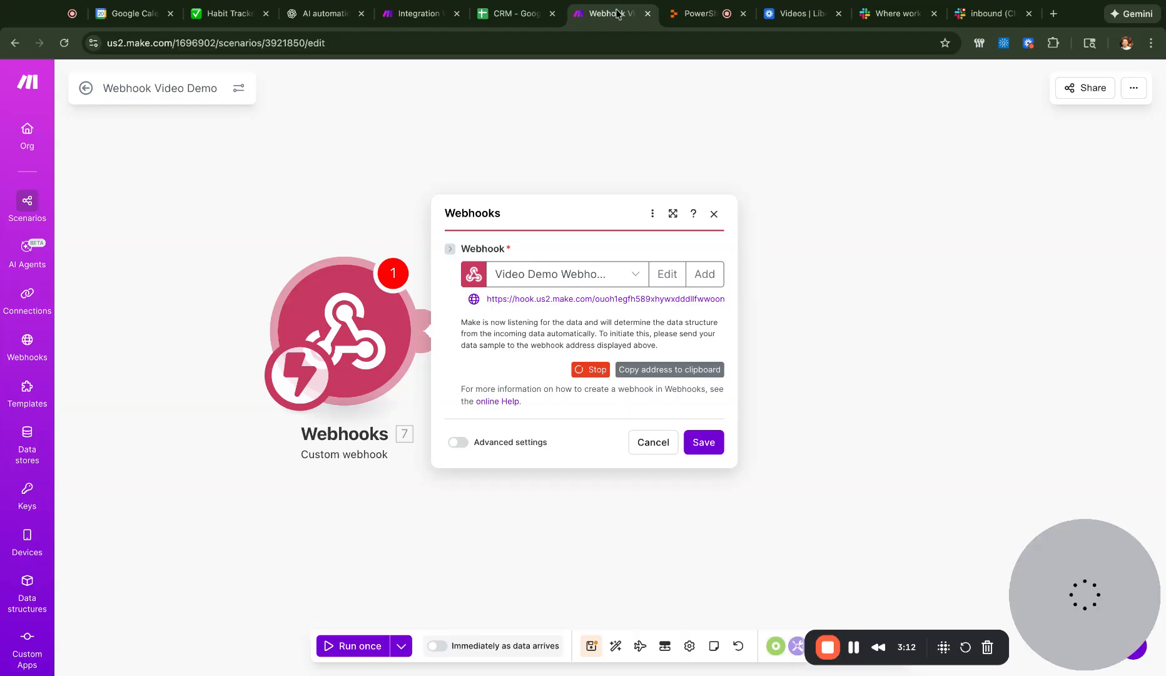
triple_click(522, 299)
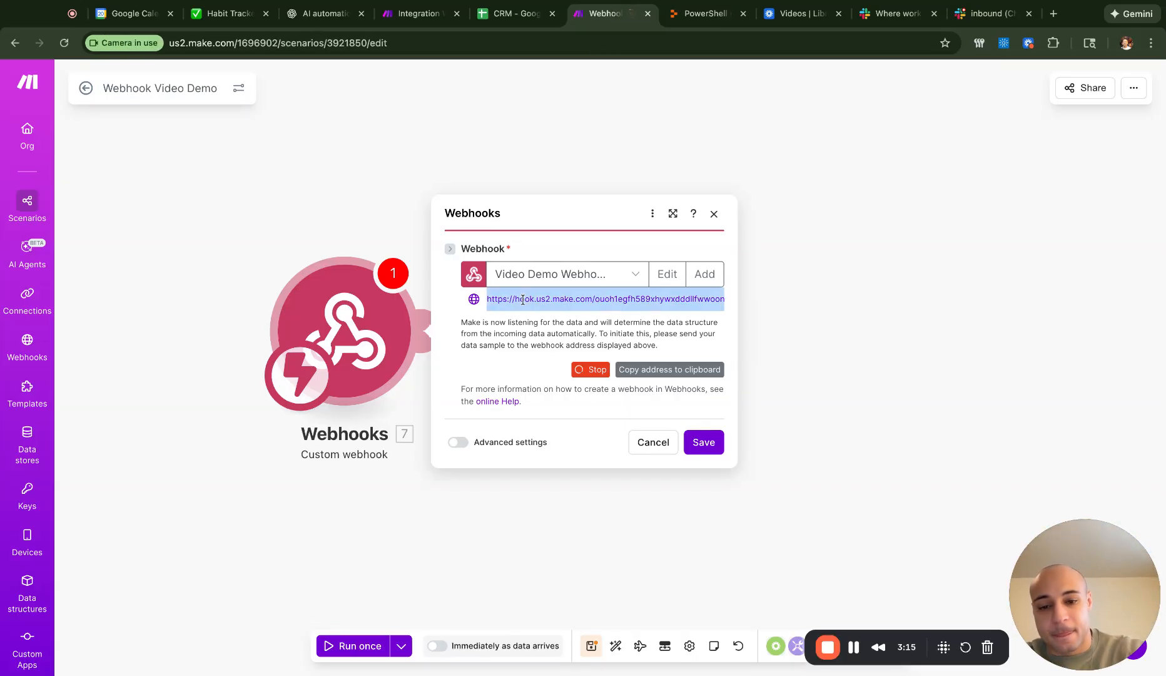
click(701, 14)
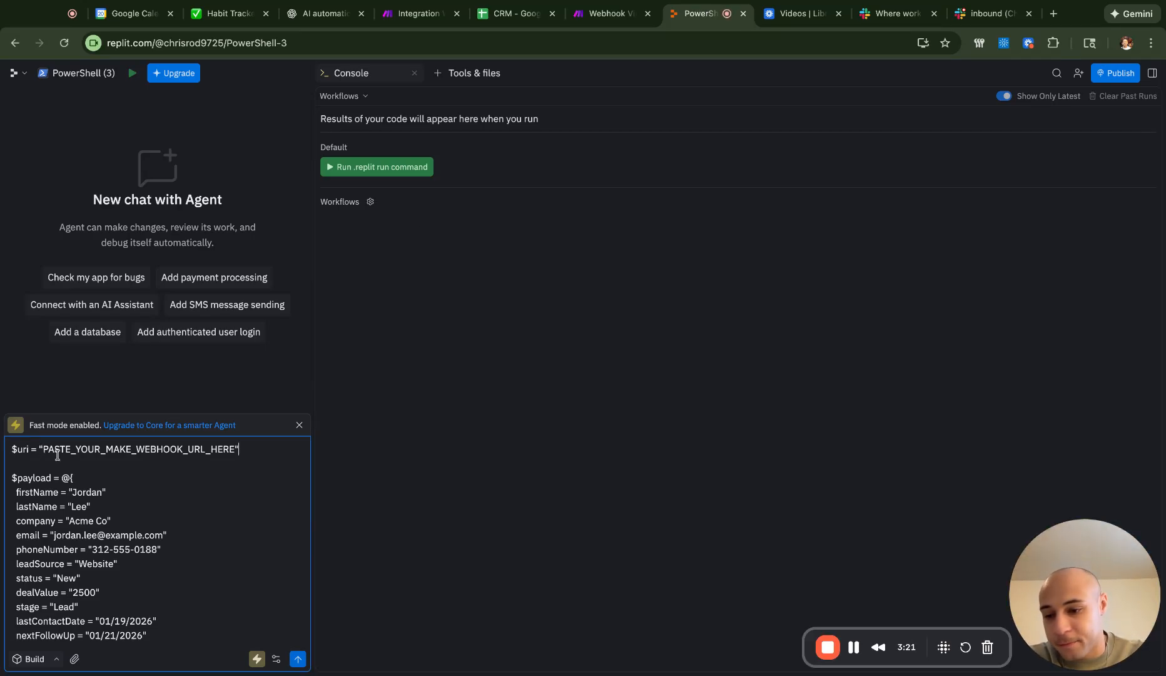
key(Right)
key(Right)
key(Right)
key(Right)
key(shift+Right)
key(shift+Right)
key(shift+Right)
key(shift+Right)
key(shift+Right)
key(shift+Right)
key(shift+Right)
key(shift+Right)
key(shift+Right)
key(shift+Right)
key(shift+Right)
key(shift+Right)
key(shift+Right)
key(shift+Right)
key(shift+Right)
key(shift+Right)
key(shift+Right)
key(shift+Right)
key(shift+Right)
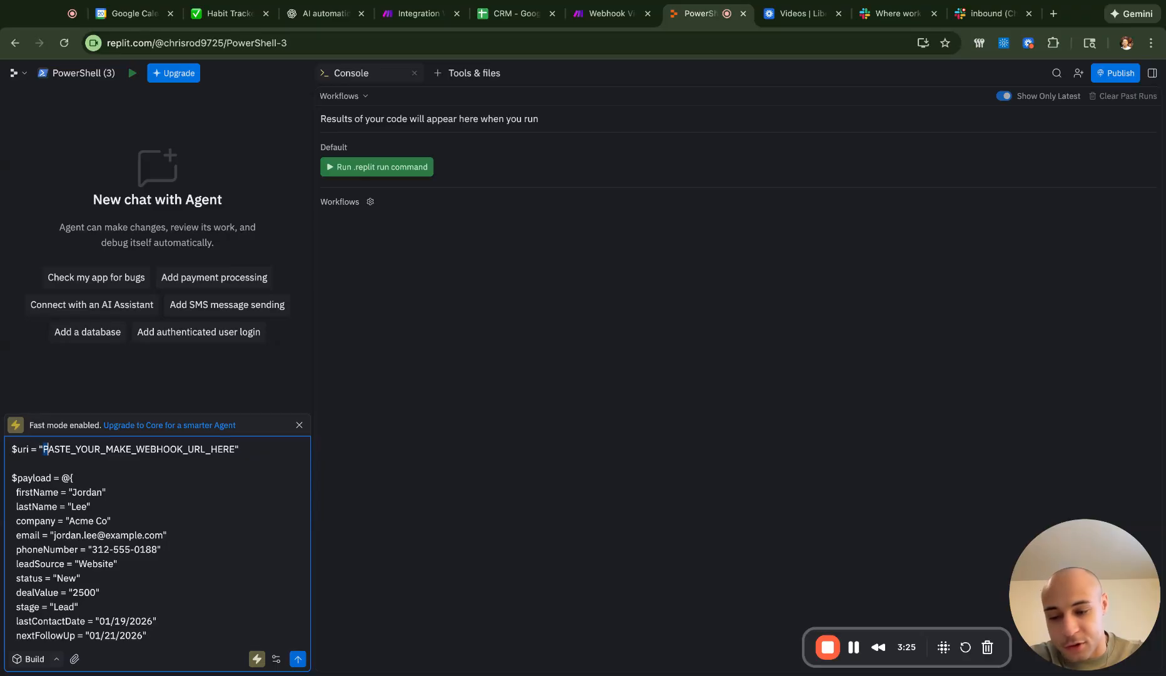
key(shift+Right)
key(shift+Right)
key(shift+Right)
key(shift+Right)
key(shift+Right)
key(shift+Right)
key(shift+Right)
key(shift+Right)
key(shift+Right)
key(shift+Right)
key(shift+Right)
key(shift+Right)
key(shift+Right)
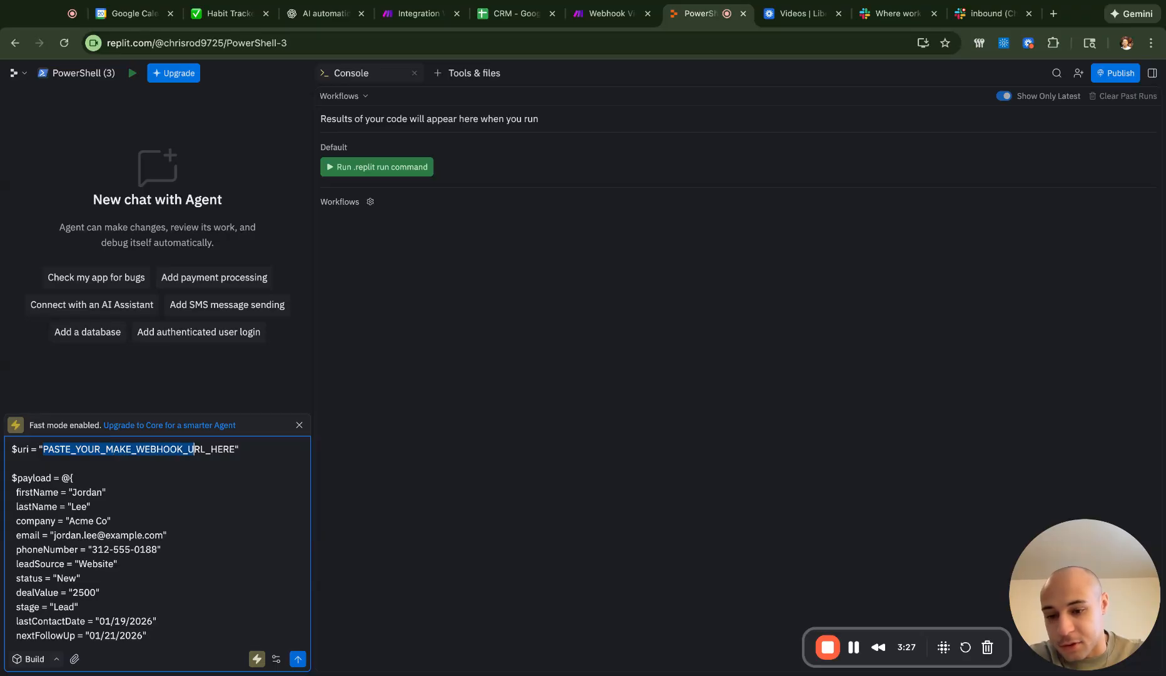
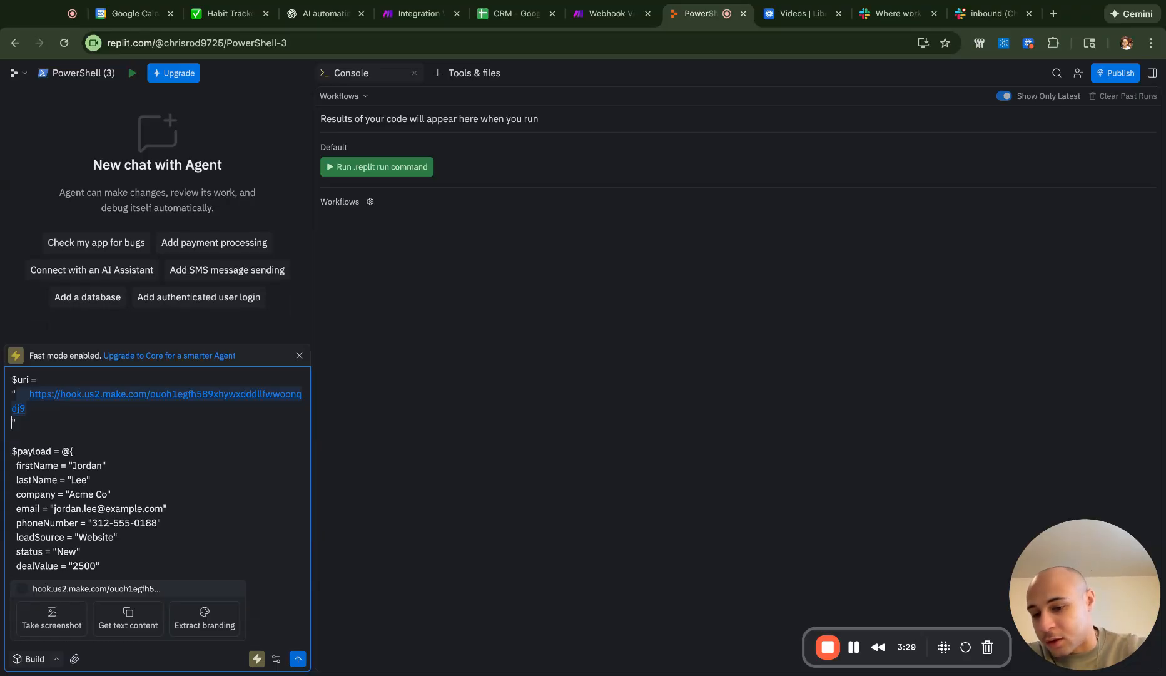
scroll(141, 536, down, 3)
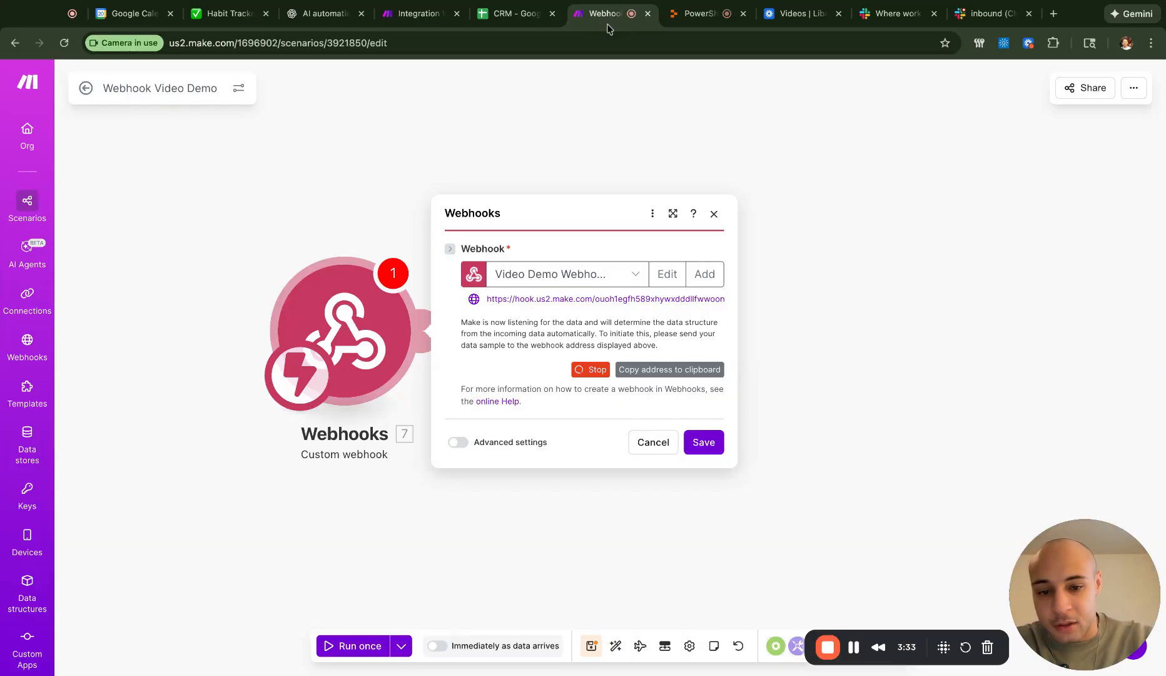
click(697, 14)
scroll(214, 522, down, 5)
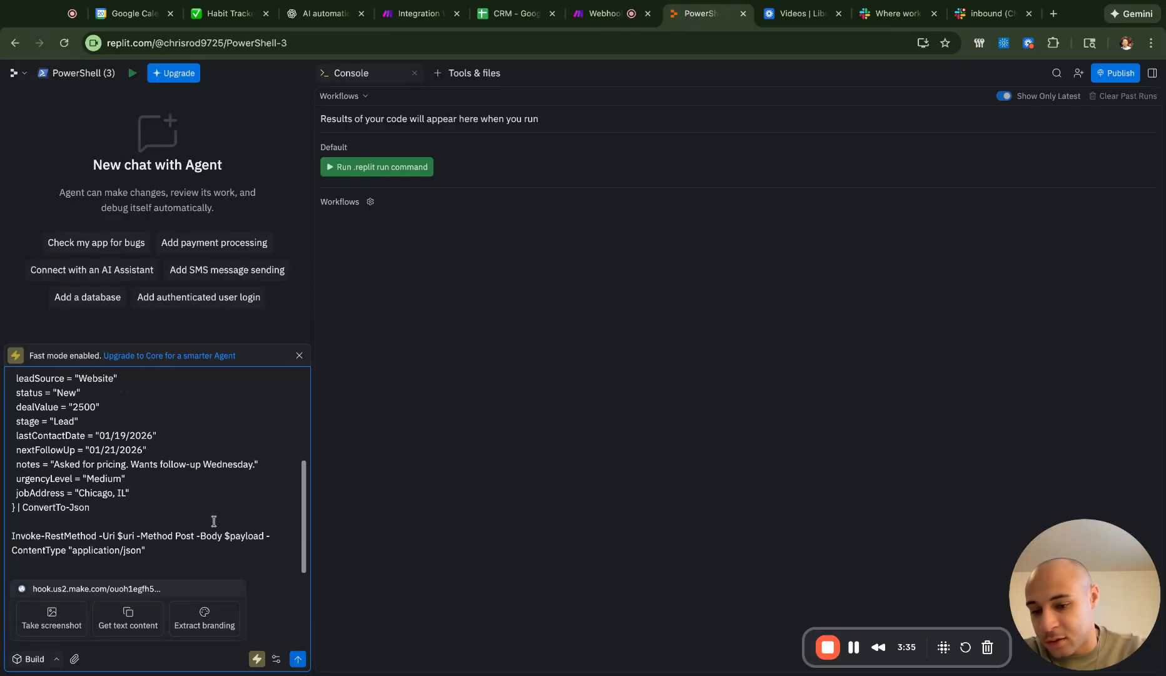
click(300, 661)
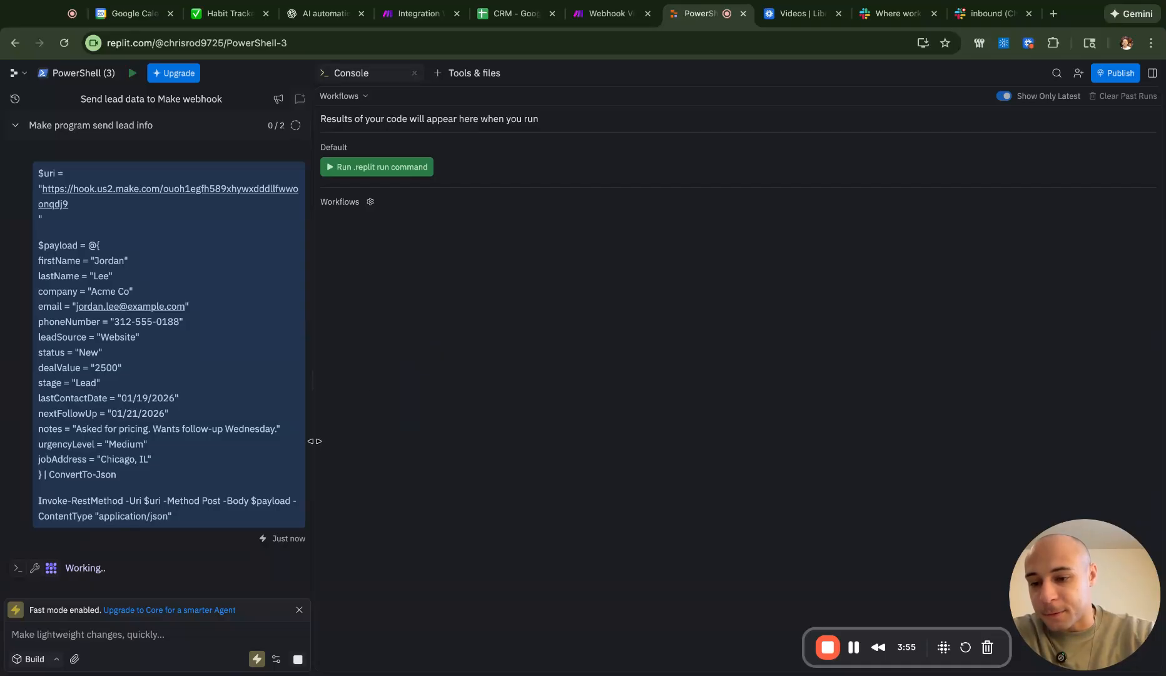
- Save the Video Demo webhook once 'Successfully determined' appears, then run the scenario once
click(608, 13)
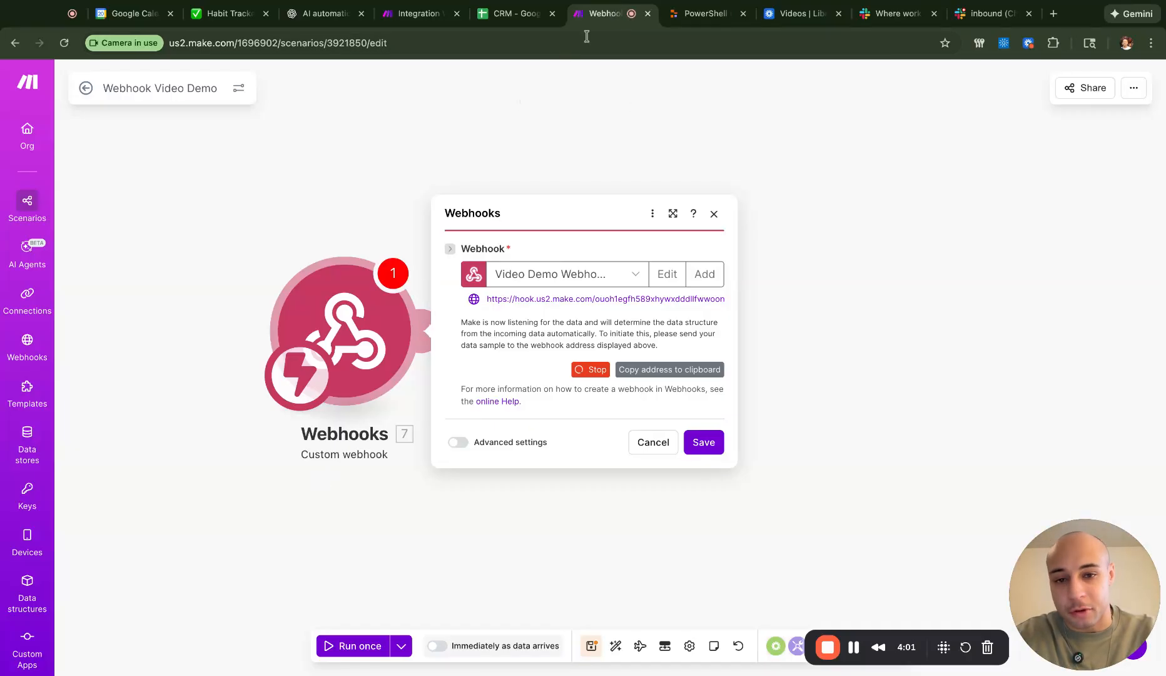
click(691, 17)
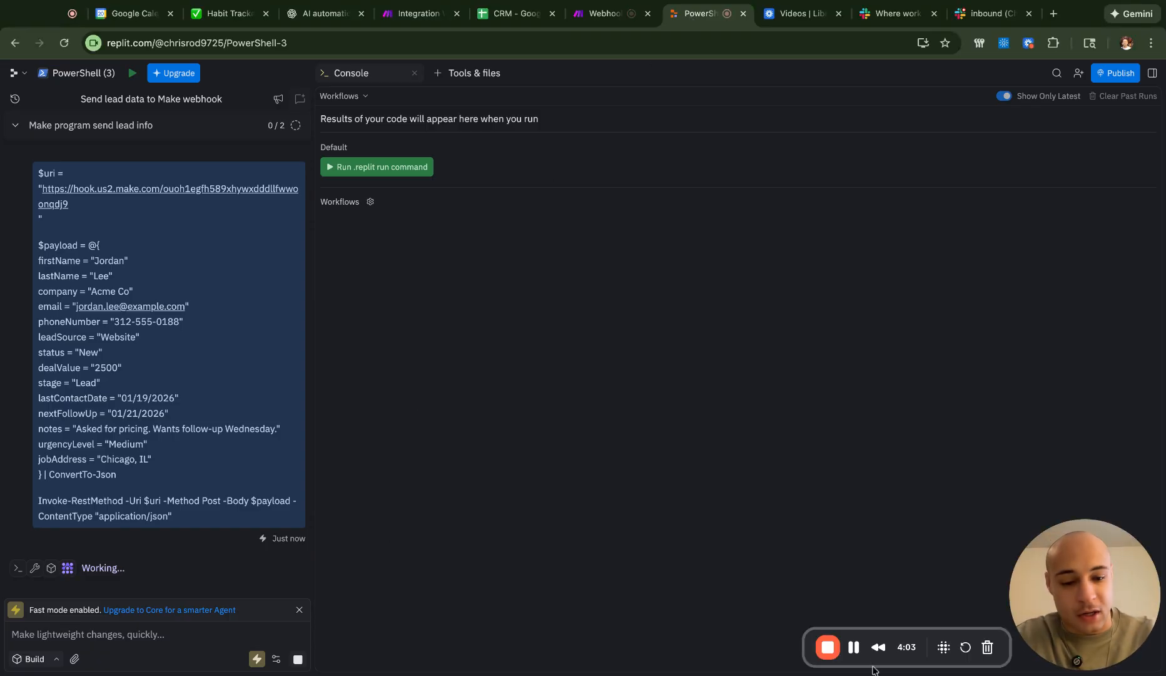
click(856, 651)
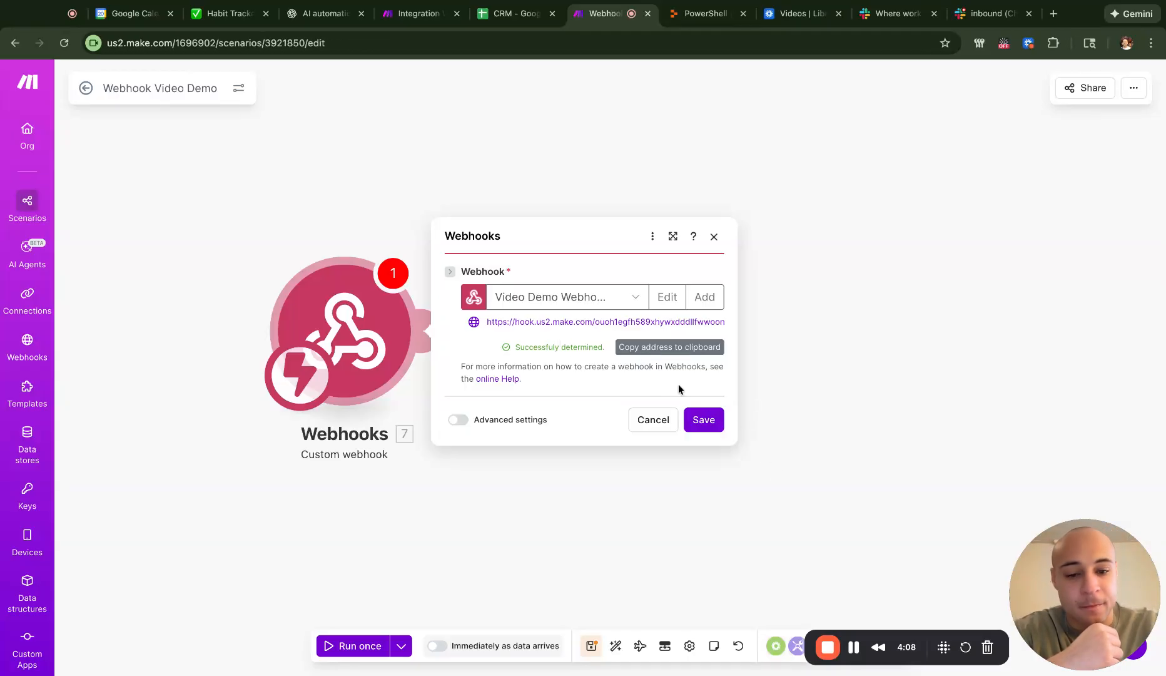
click(711, 424)
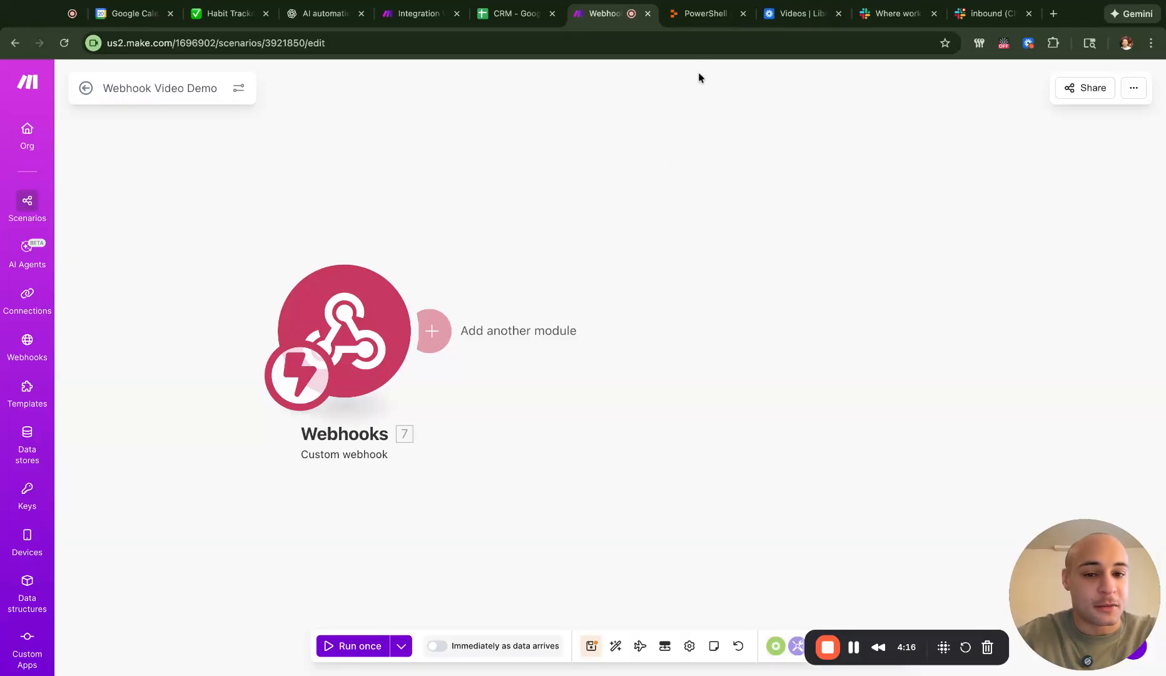
click(354, 646)
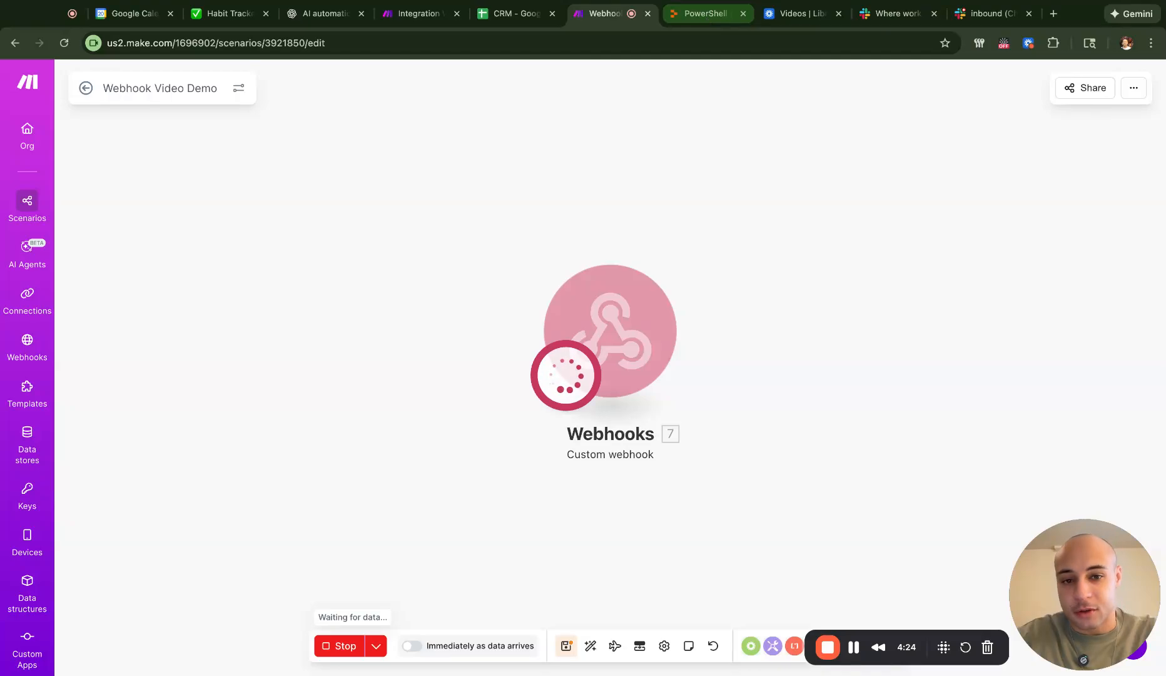
- Check the Replit console for the Status Code 200 'Accepted' response
click(705, 15)
scroll(219, 454, up, 5)
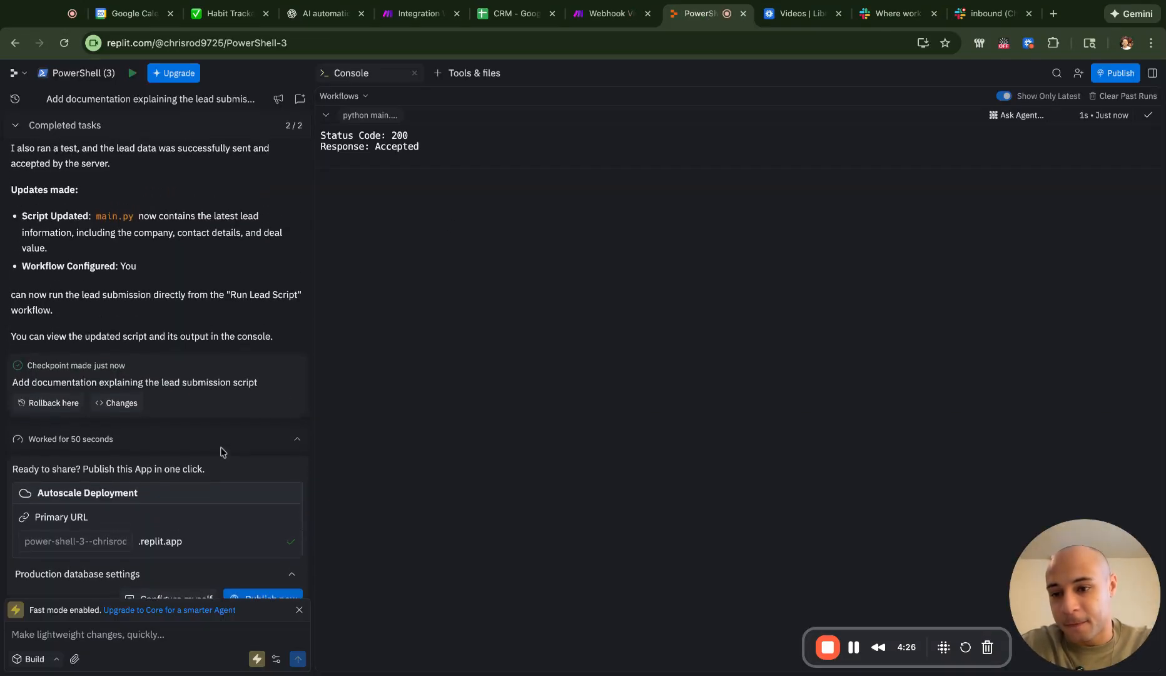
scroll(160, 338, up, 8)
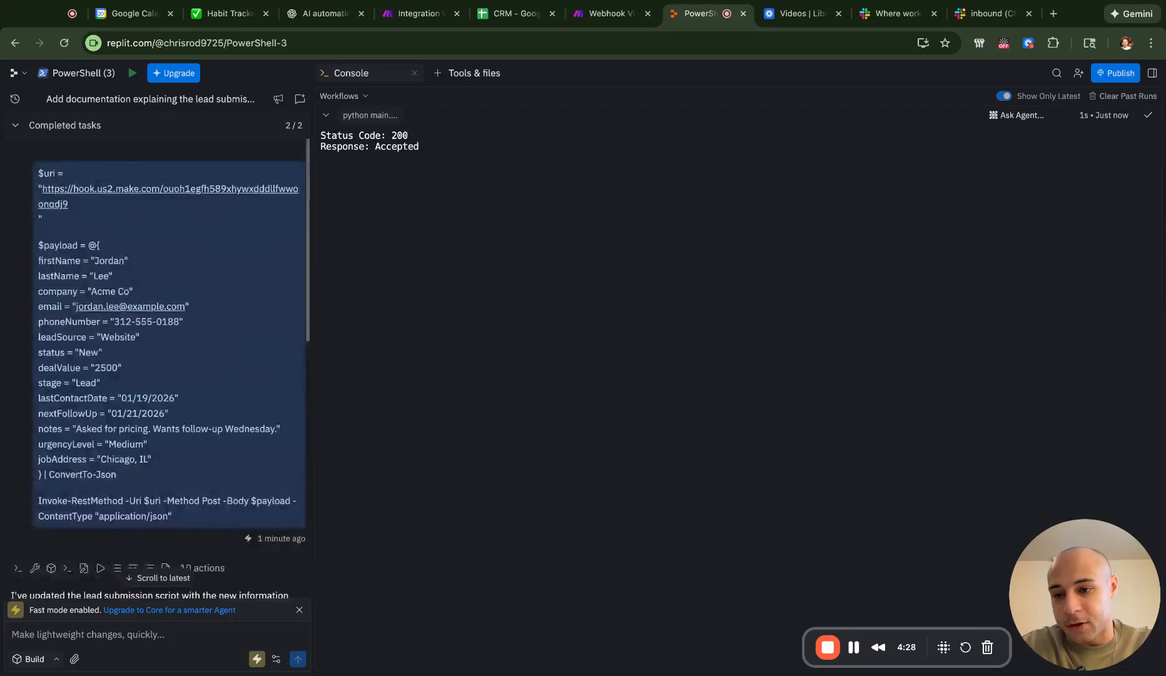
- Ask the Replit agent to 'Run it again' and view the 349 B bundle in Make
scroll(178, 514, down, 10)
click(112, 648)
text(Run it again)
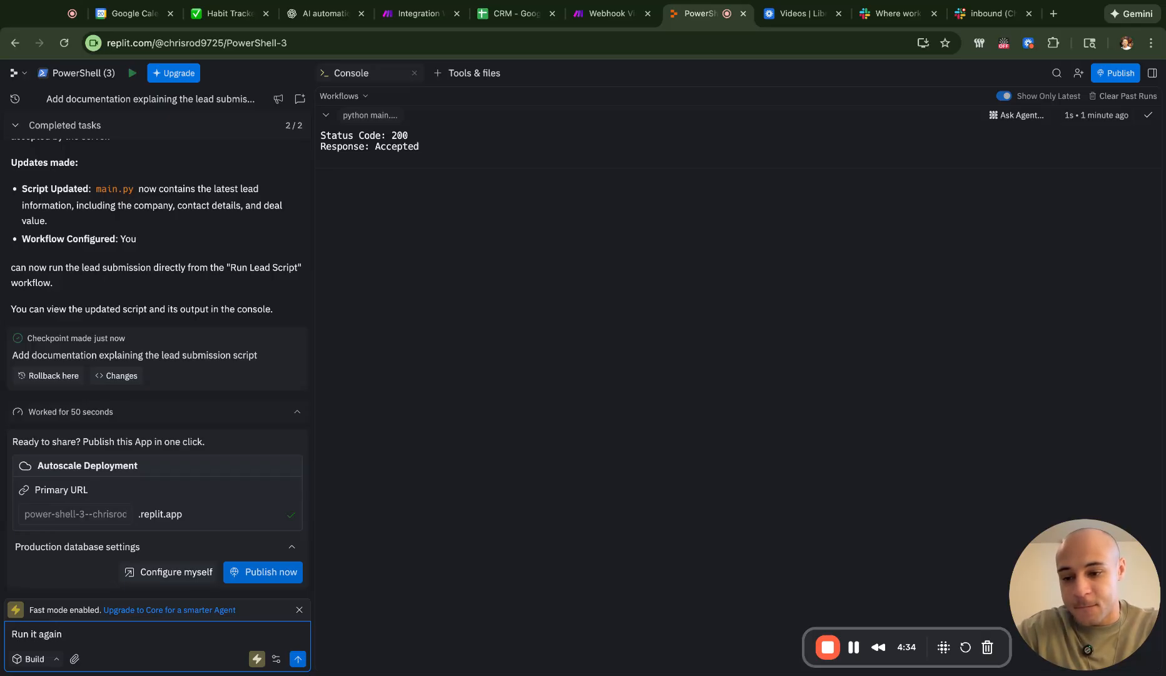
key(Return)
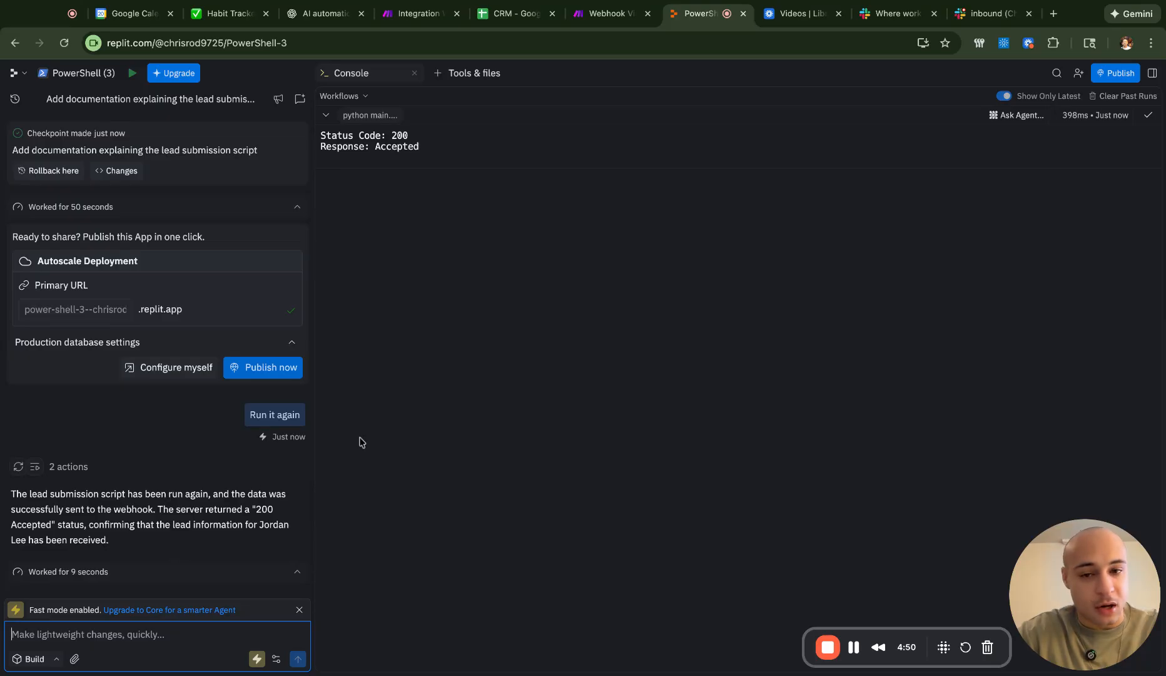
key(ctrl+shift+Tab)
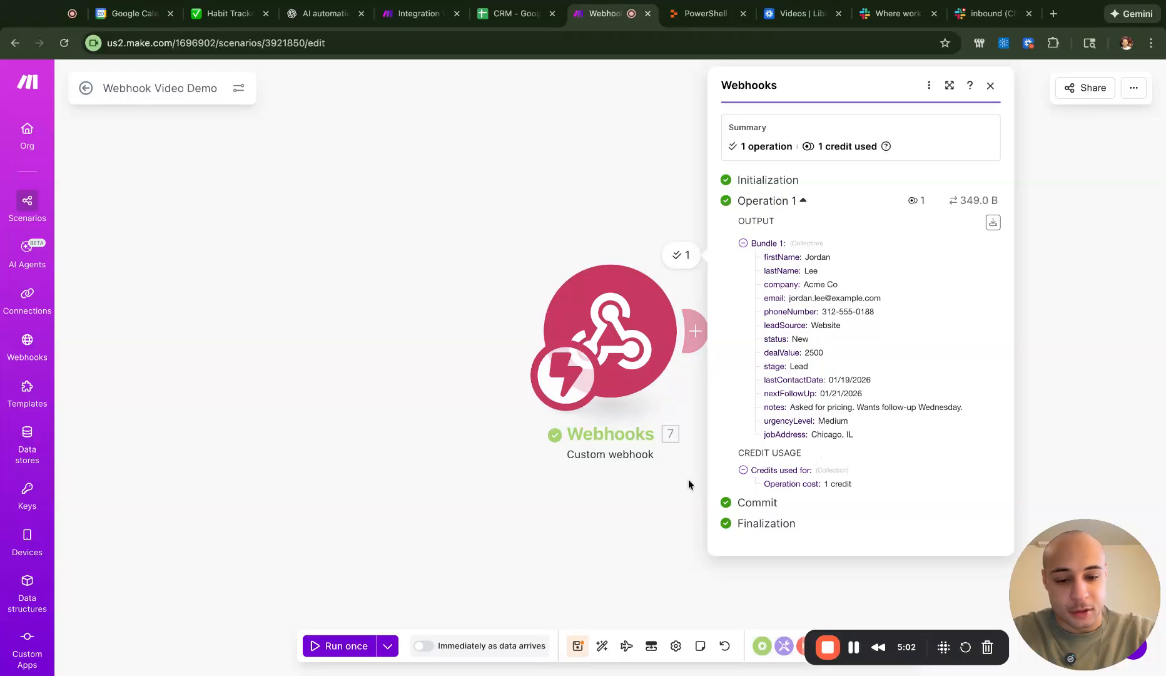
- Save the Webhook Video Demo scenario with its tested Custom webhook trigger
click(576, 642)
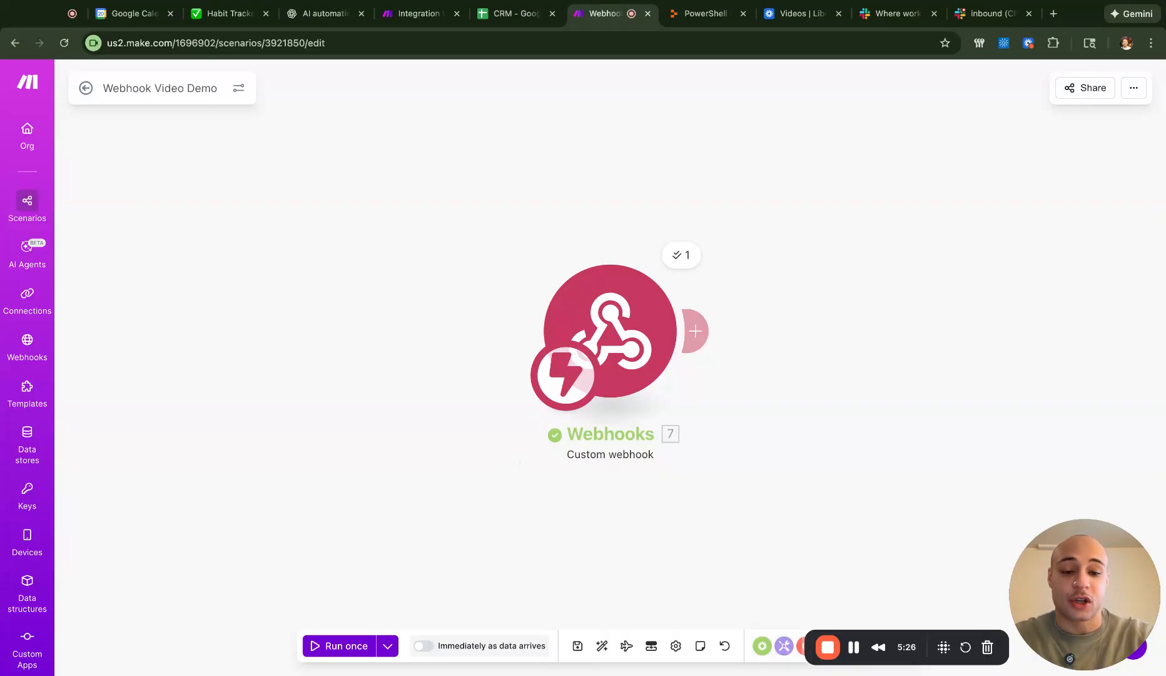
- Add a Google Sheets Add a Row module after the webhook using My Google connection
click(706, 334)
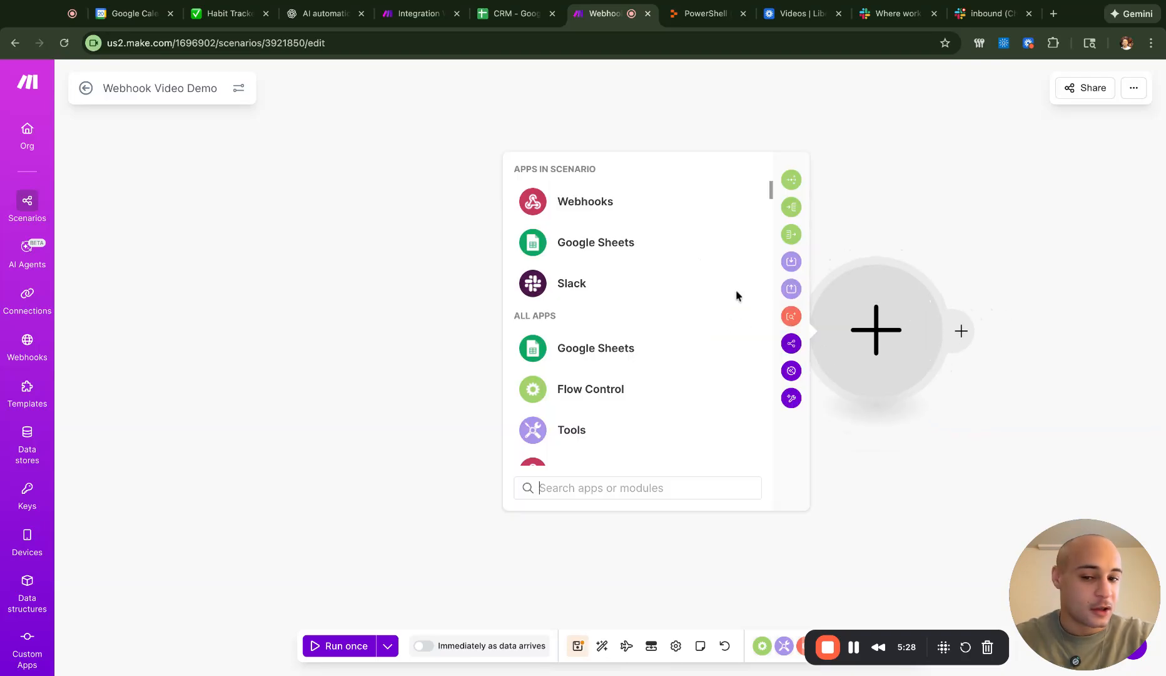
click(732, 241)
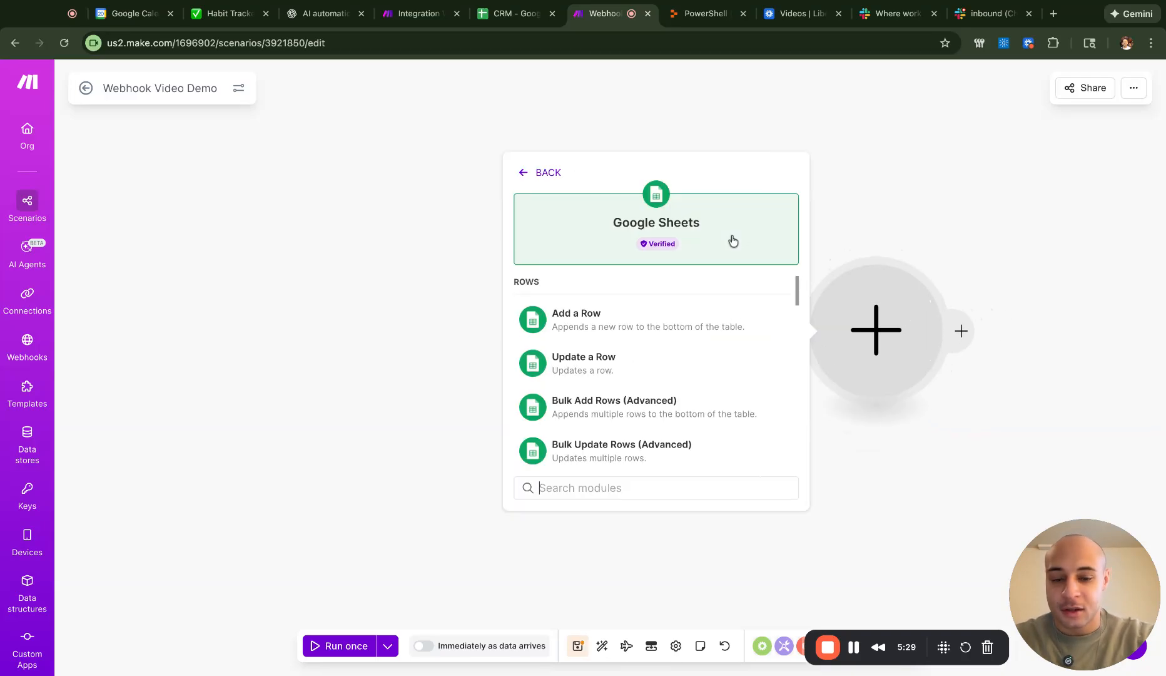
click(675, 324)
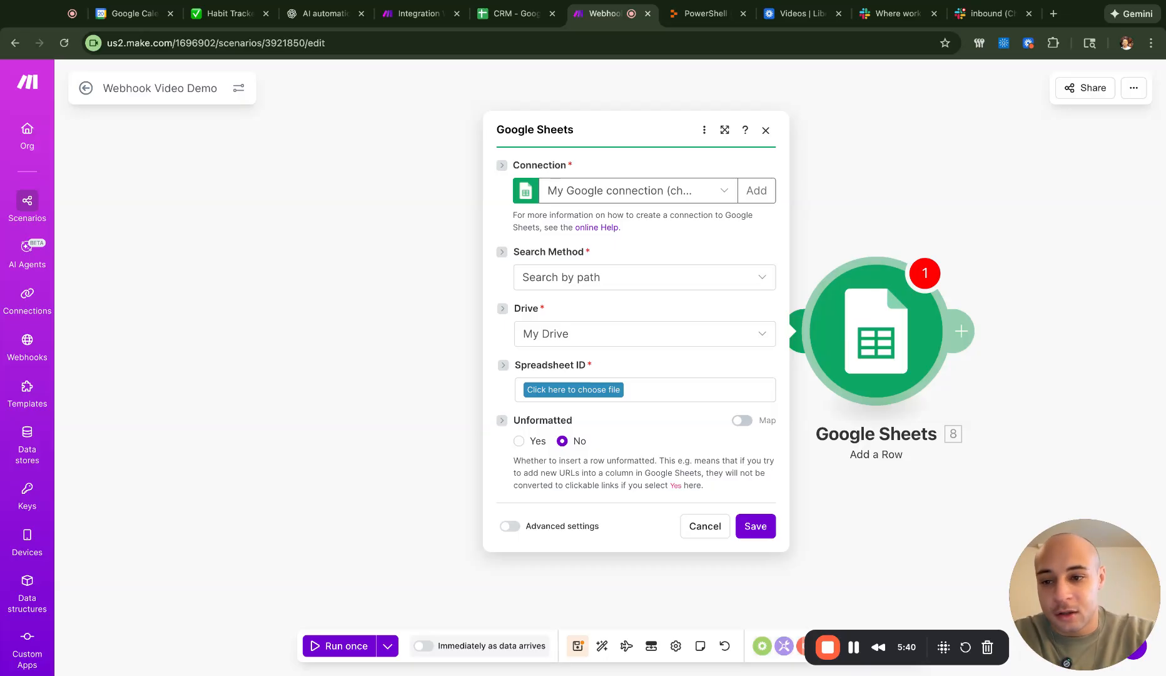
click(725, 196)
click(719, 214)
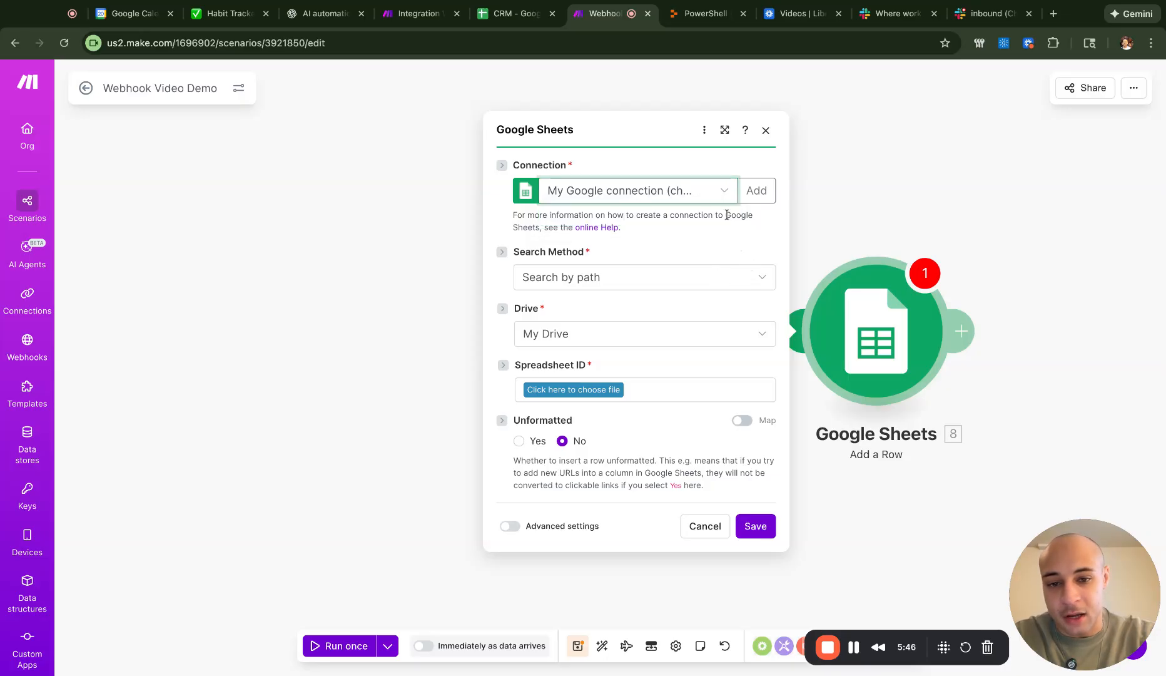
- Delete the newly added Google Sheets module
click(775, 132)
right_click(876, 343)
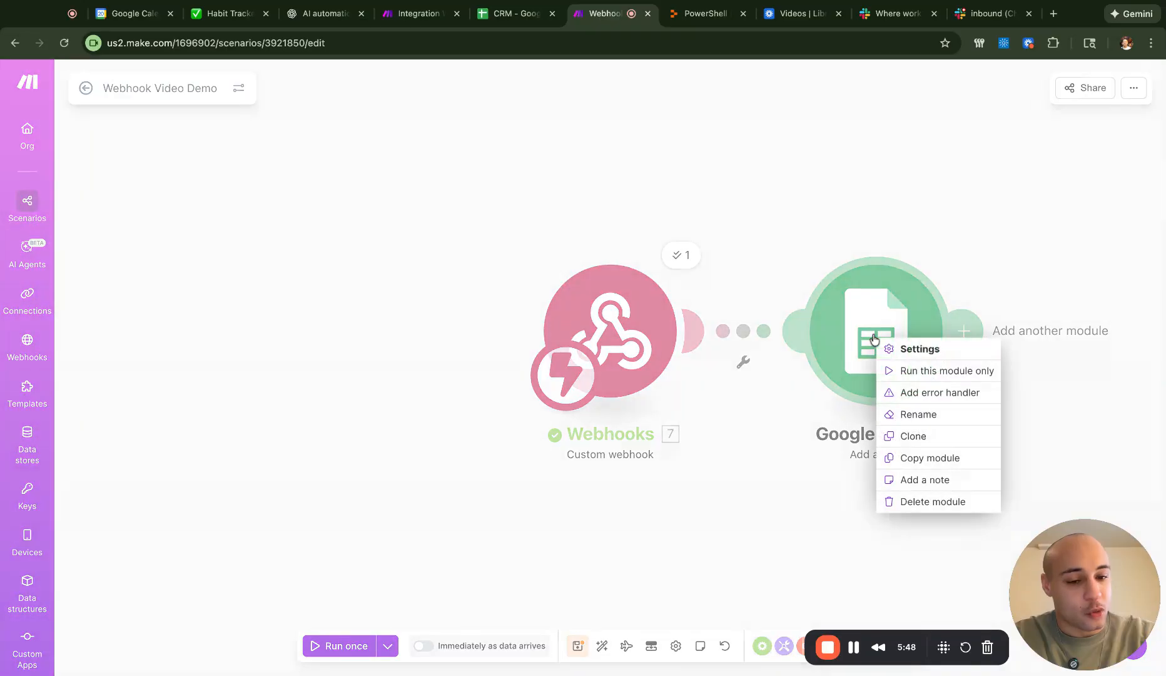
click(927, 501)
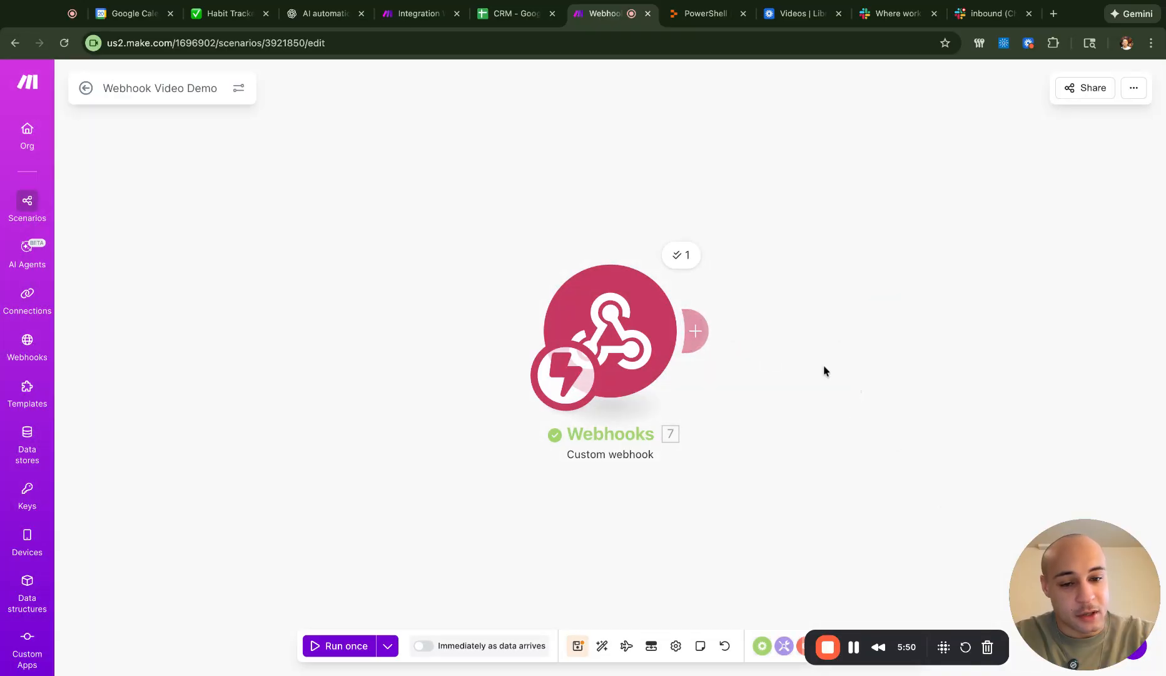
- Re-add Google Sheets Add a Row, abandoning a new connection to keep My Google connection
click(696, 331)
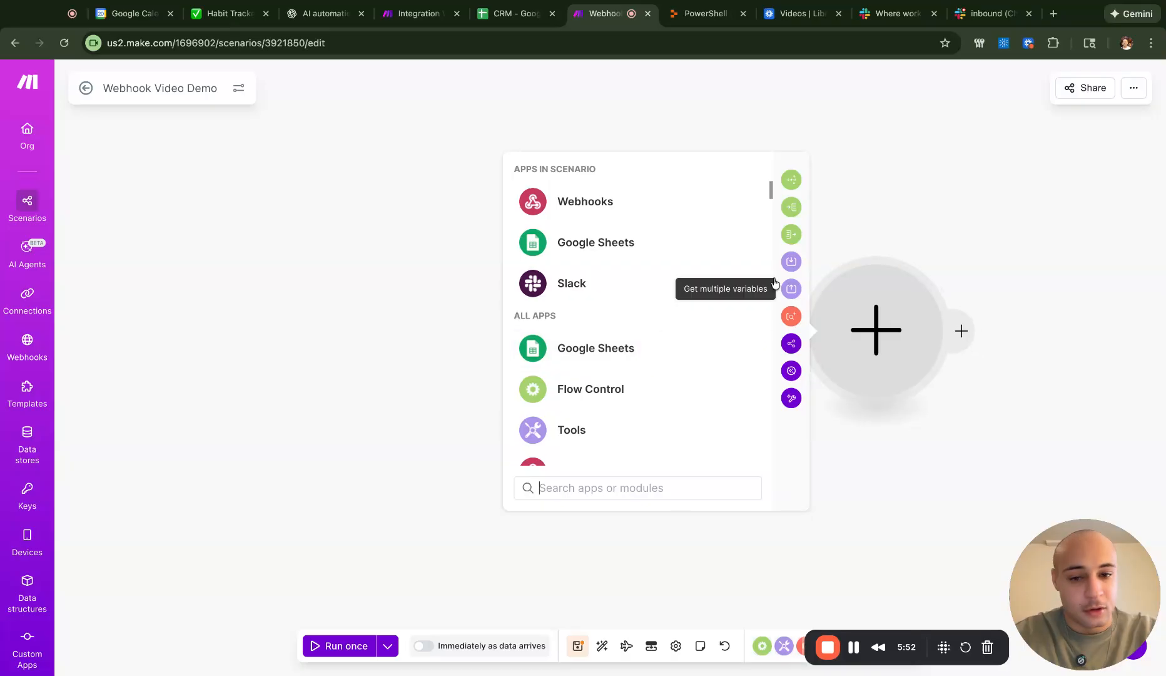
click(720, 236)
scroll(691, 334, down, 1)
scroll(691, 335, up, 1)
click(691, 320)
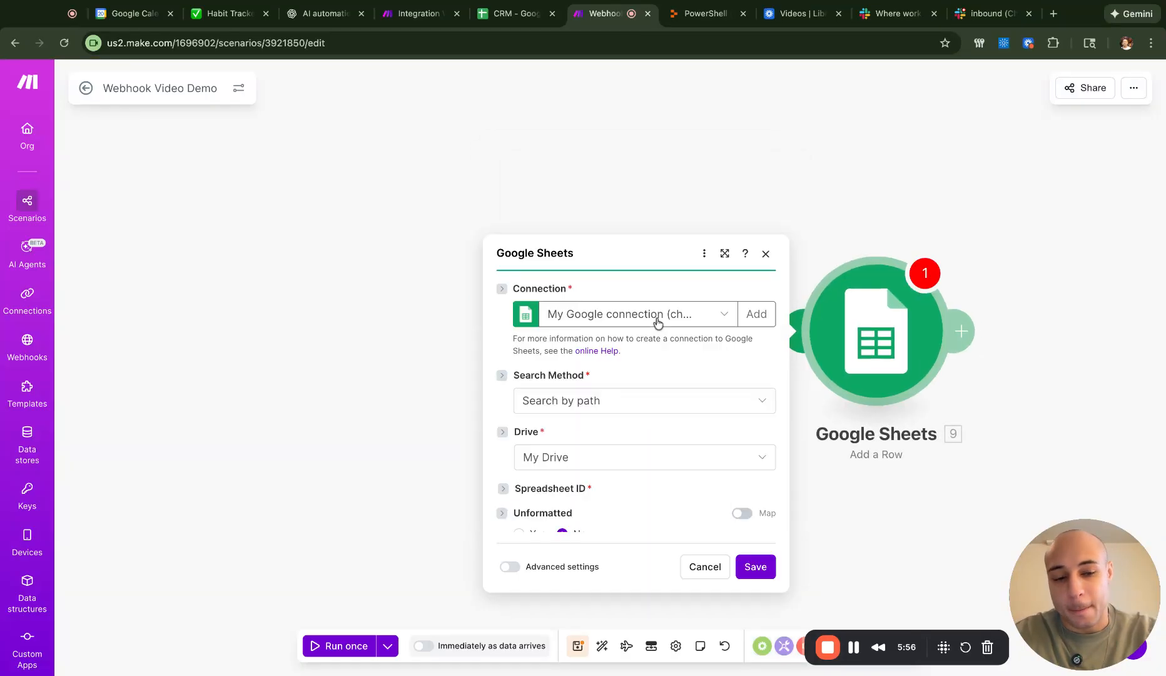
click(720, 193)
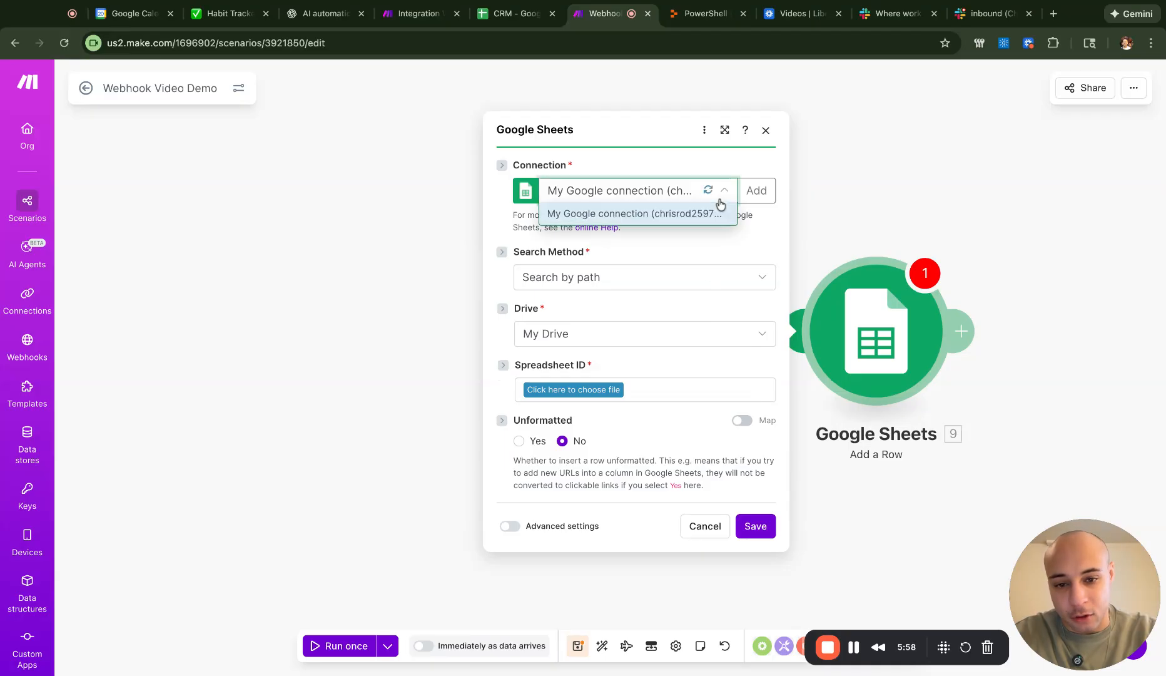
click(755, 197)
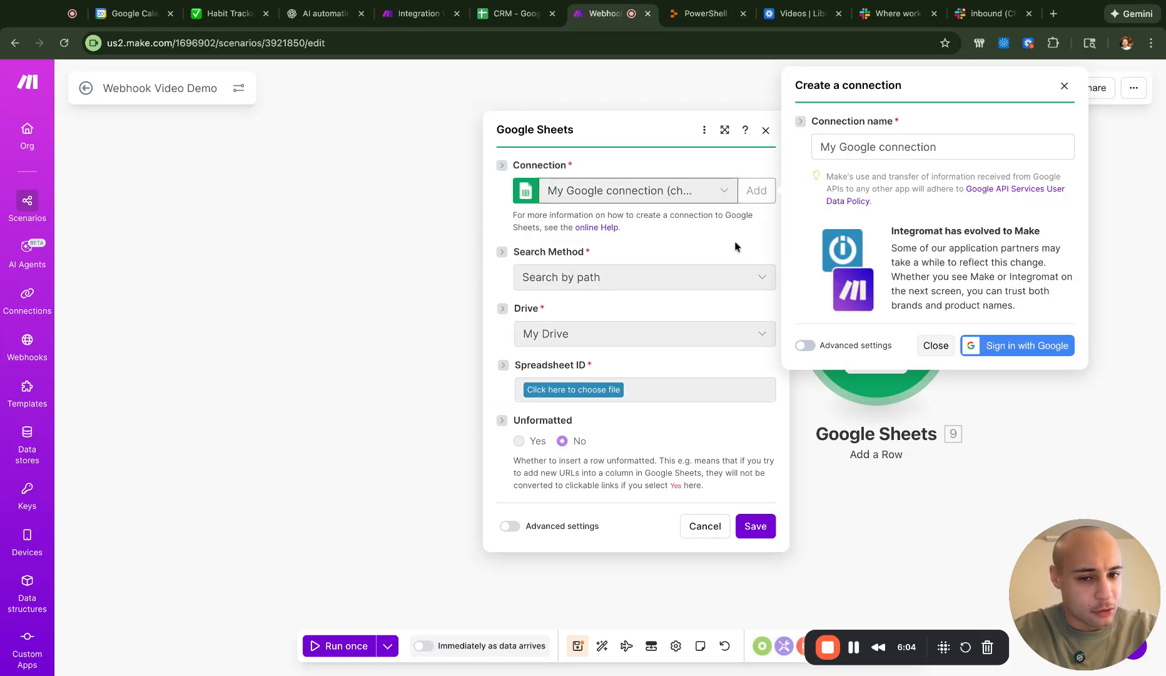
click(1064, 87)
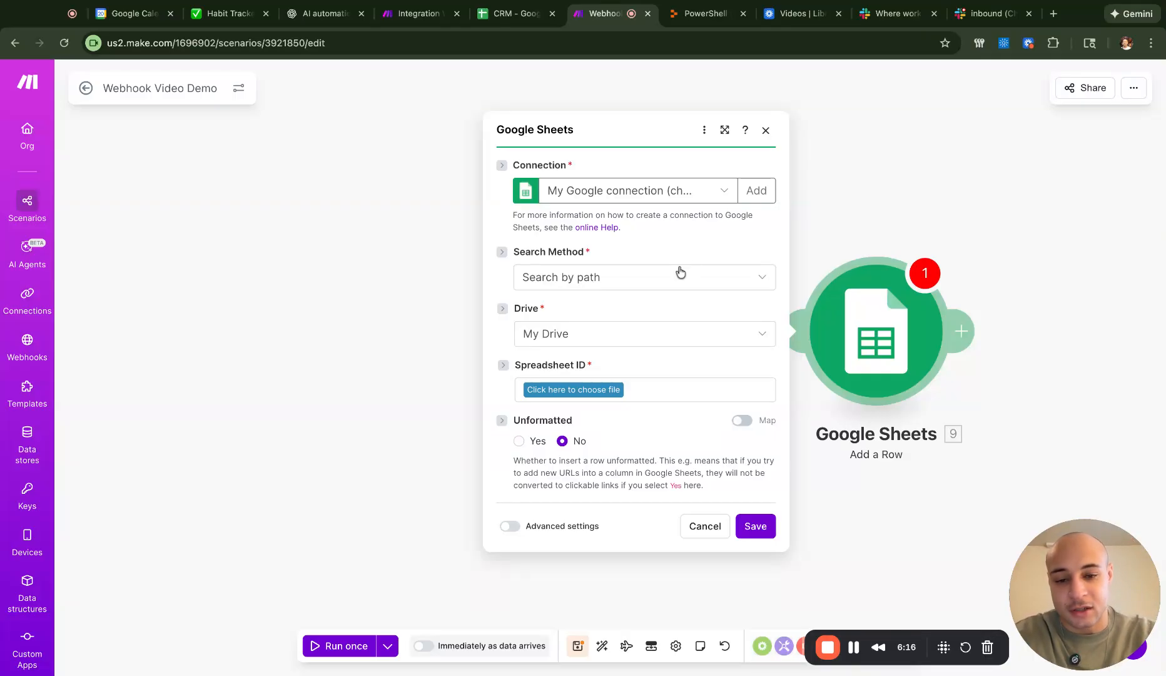
- Keep Search by path and check the CRM spreadsheet in Google Sheets
click(735, 279)
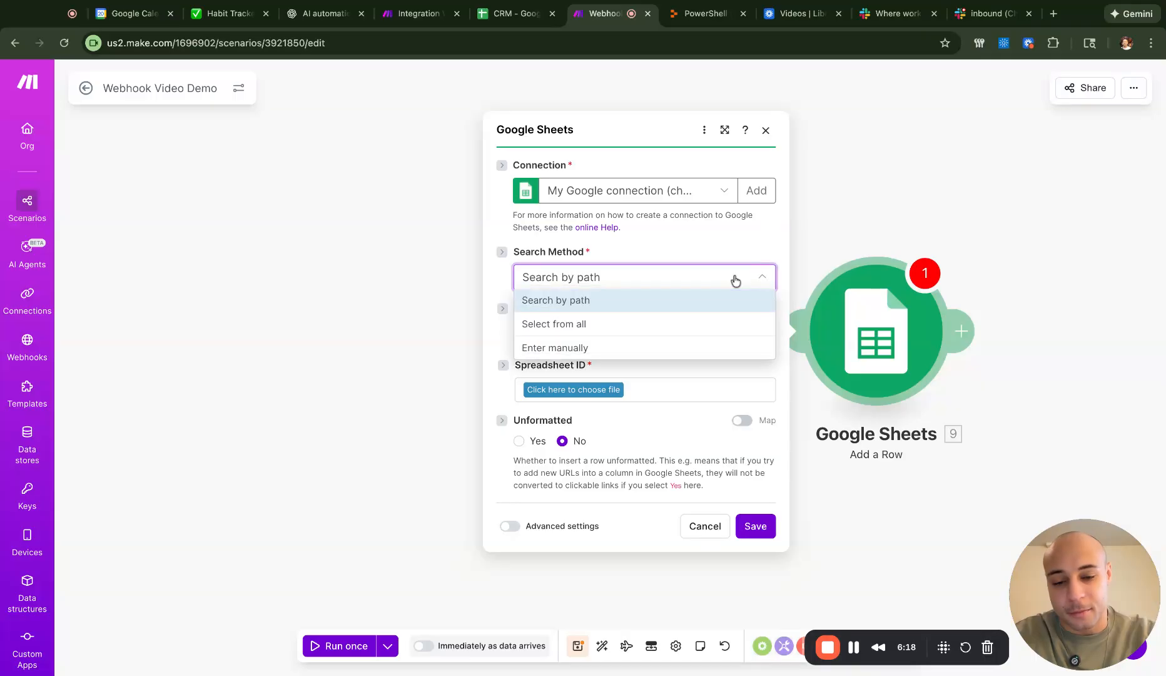
click(735, 279)
scroll(724, 338, down, 1)
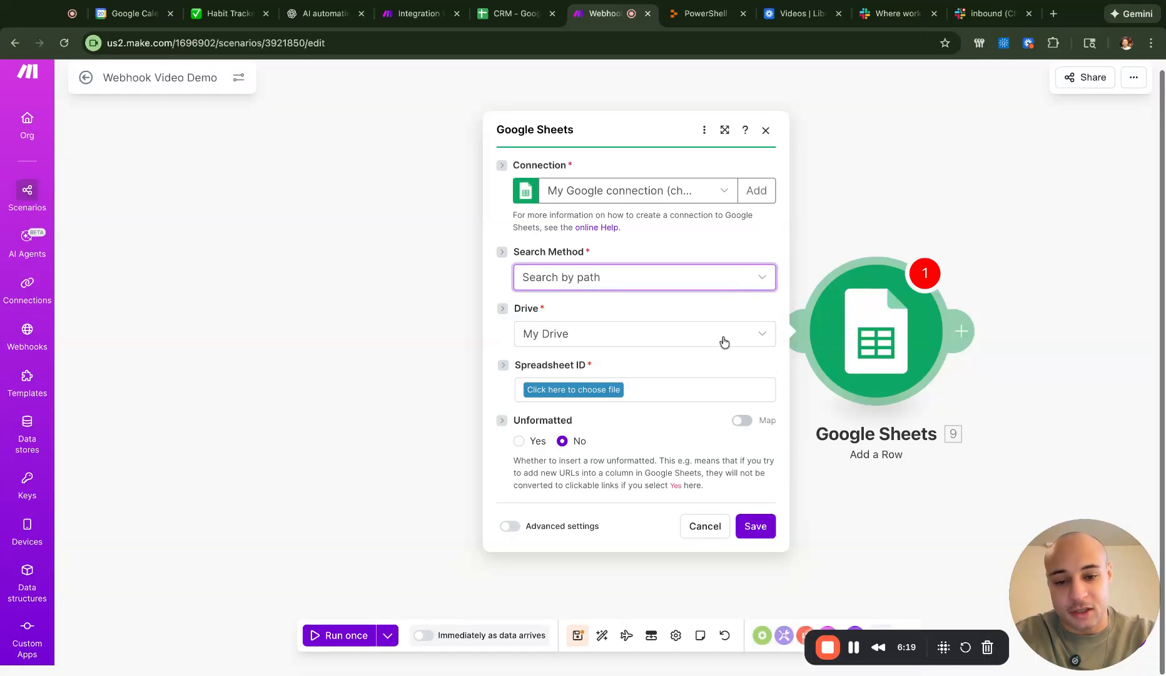
click(605, 395)
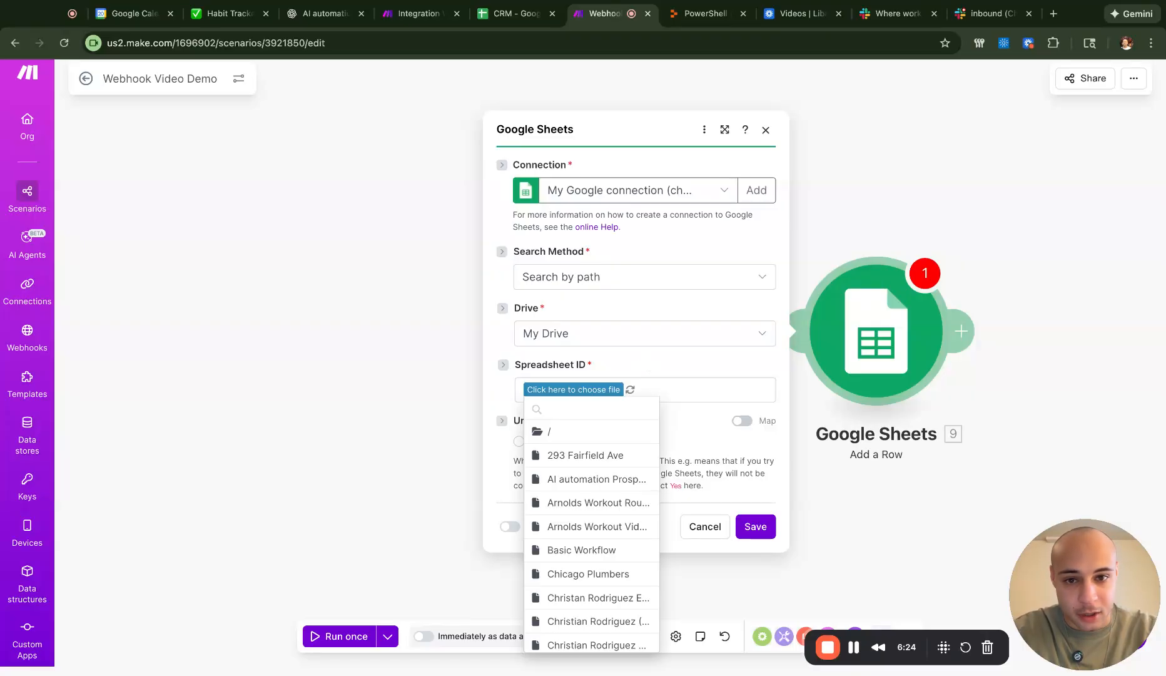
click(510, 19)
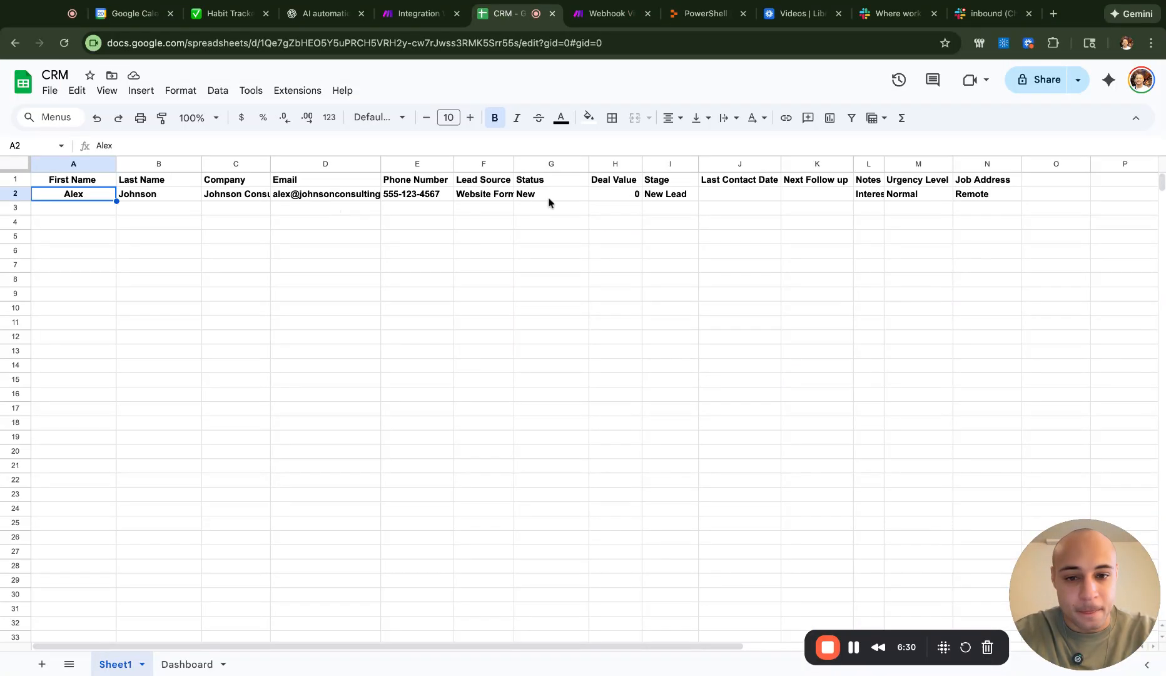
click(602, 13)
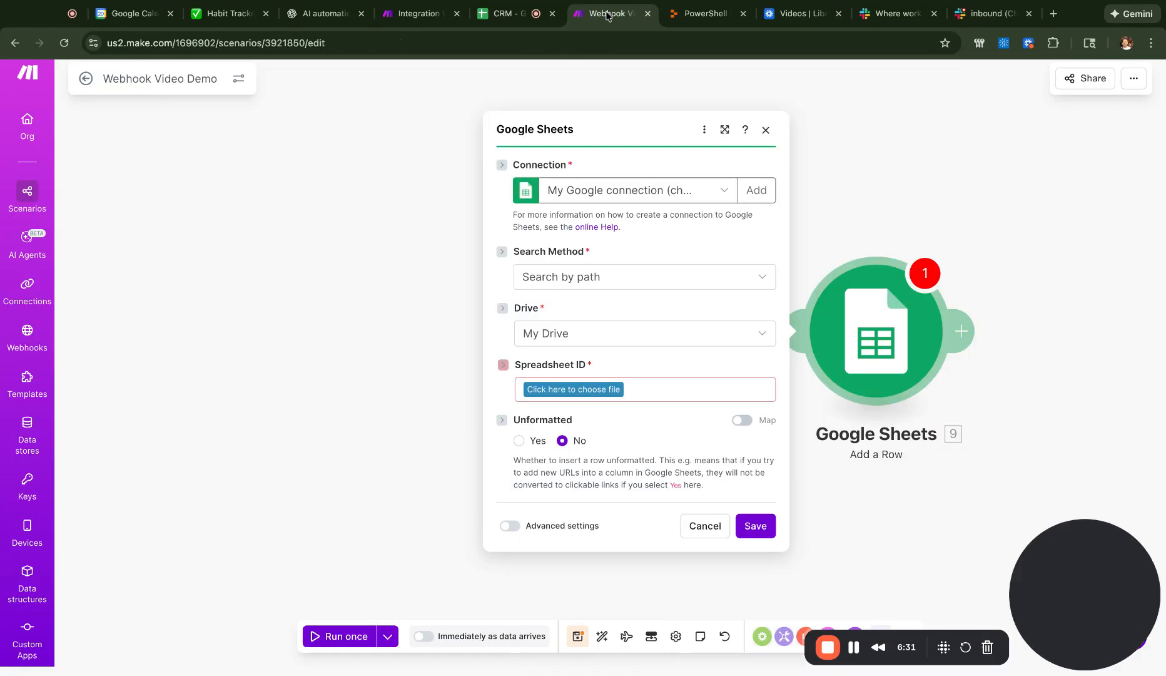
- Choose the CRM spreadsheet from Drive and Sheet1 as the target sheet
click(593, 391)
scroll(599, 476, down, 5)
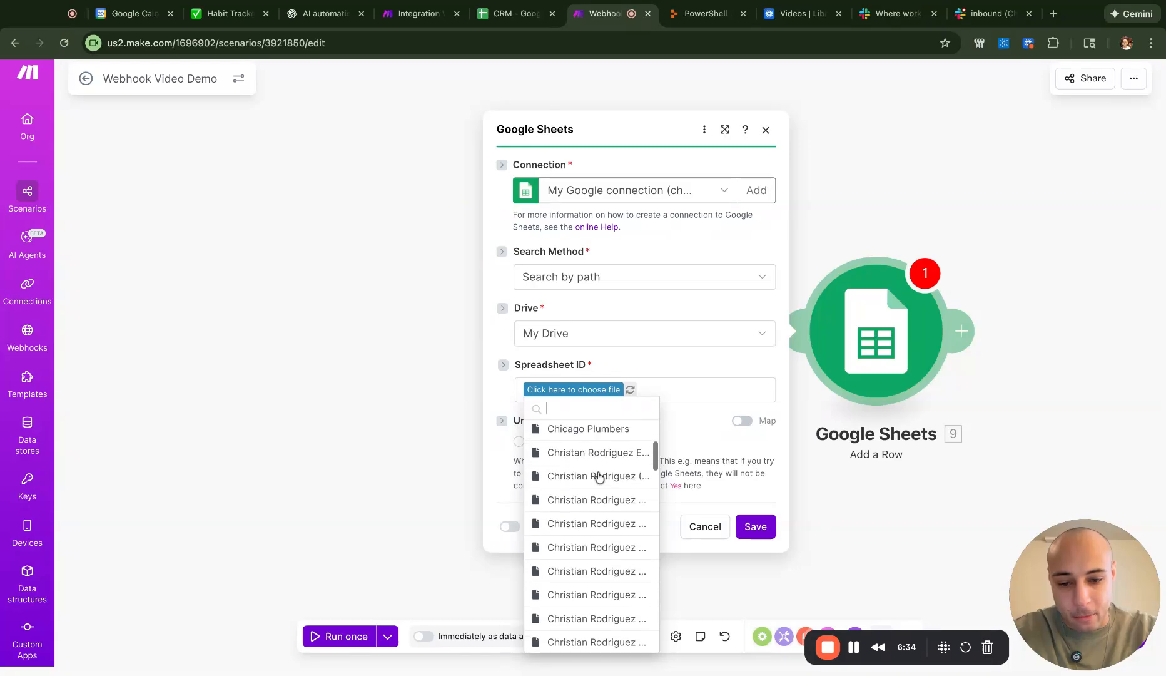
scroll(599, 476, down, 5)
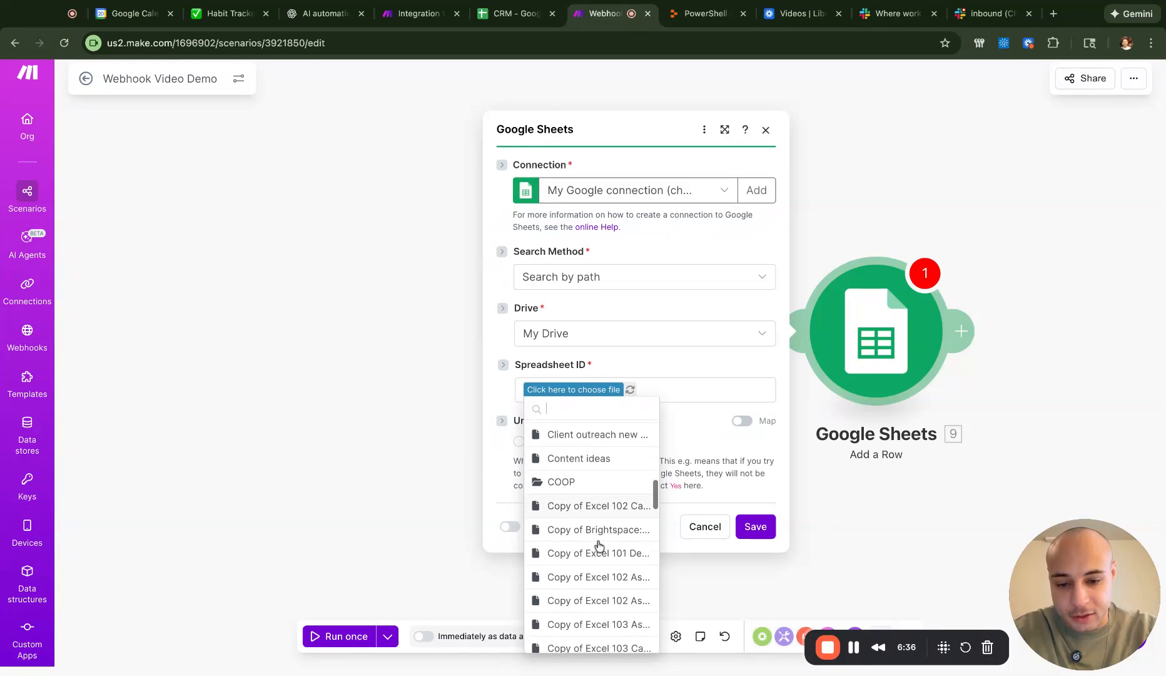
scroll(599, 546, down, 10)
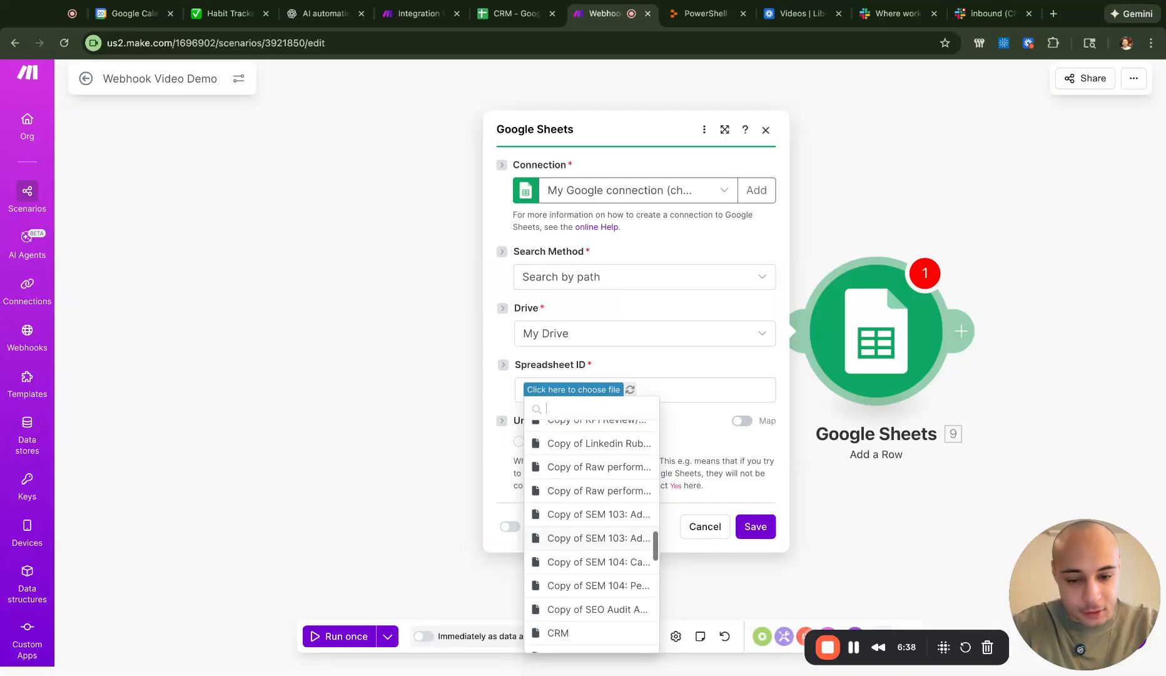
click(572, 519)
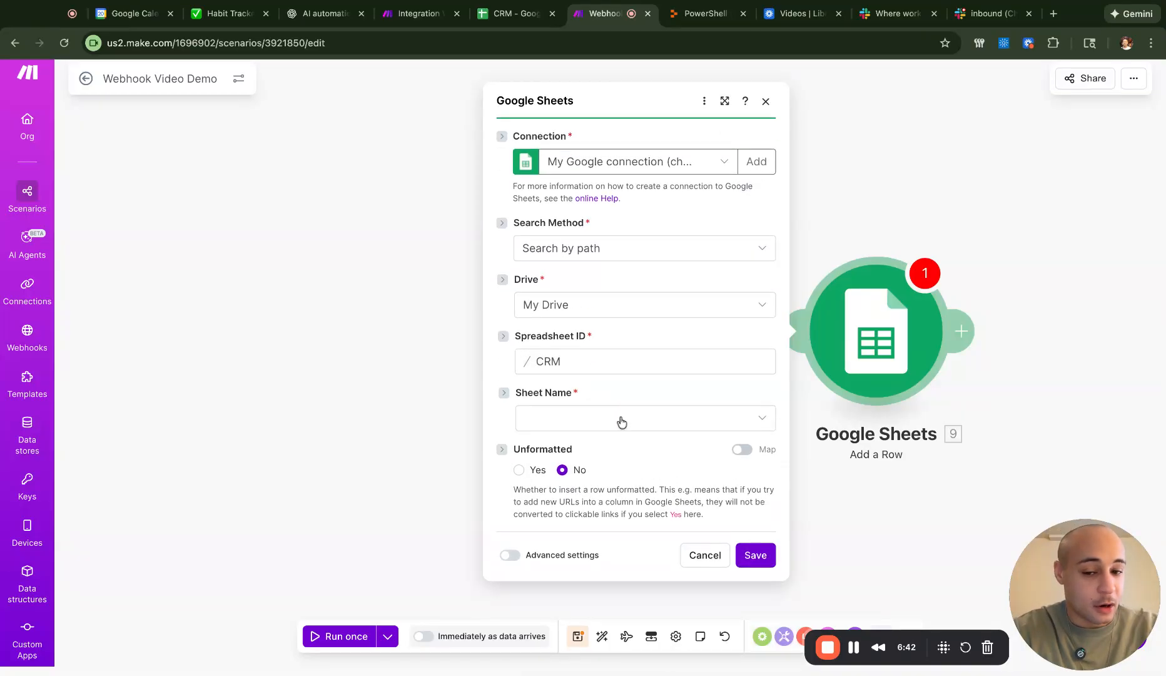
click(621, 419)
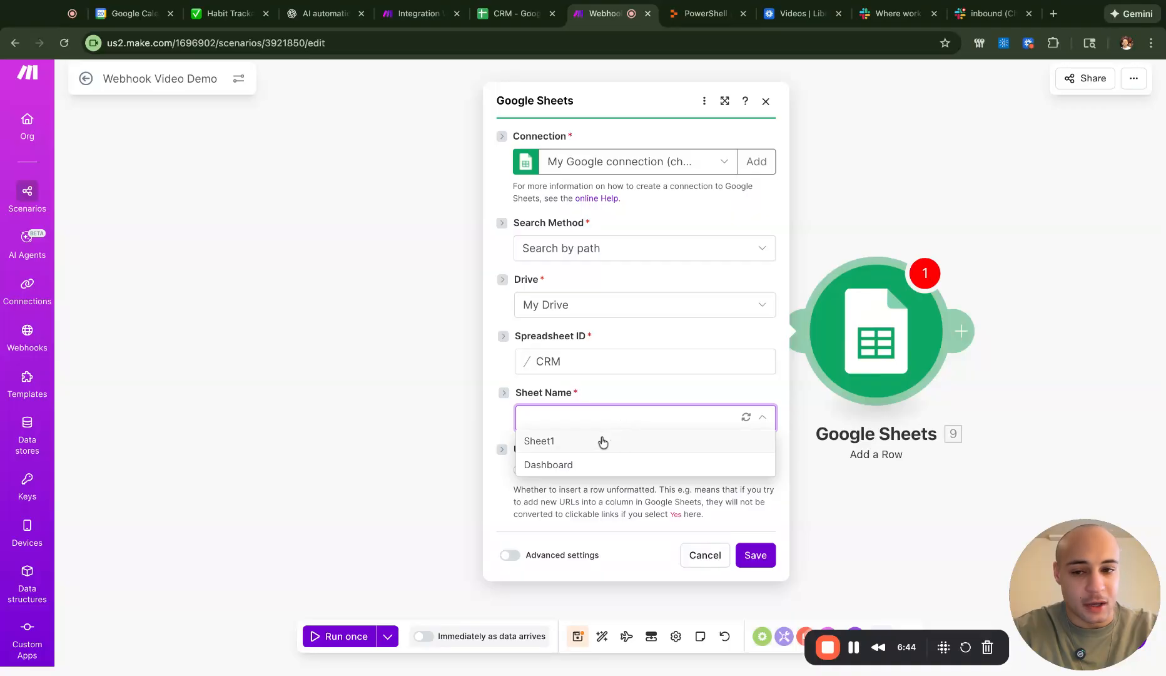
click(603, 441)
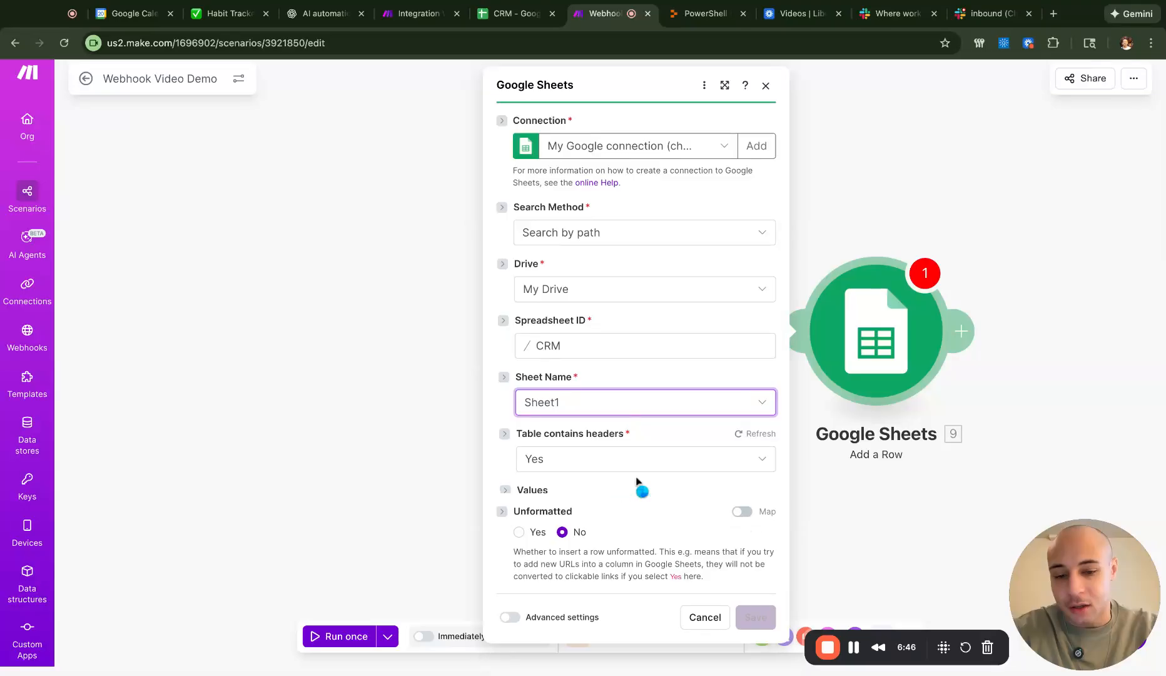
- Map webhook firstName, lastName, company and email into the First Name, Last Name, Company and Email columns
scroll(639, 482, down, 4)
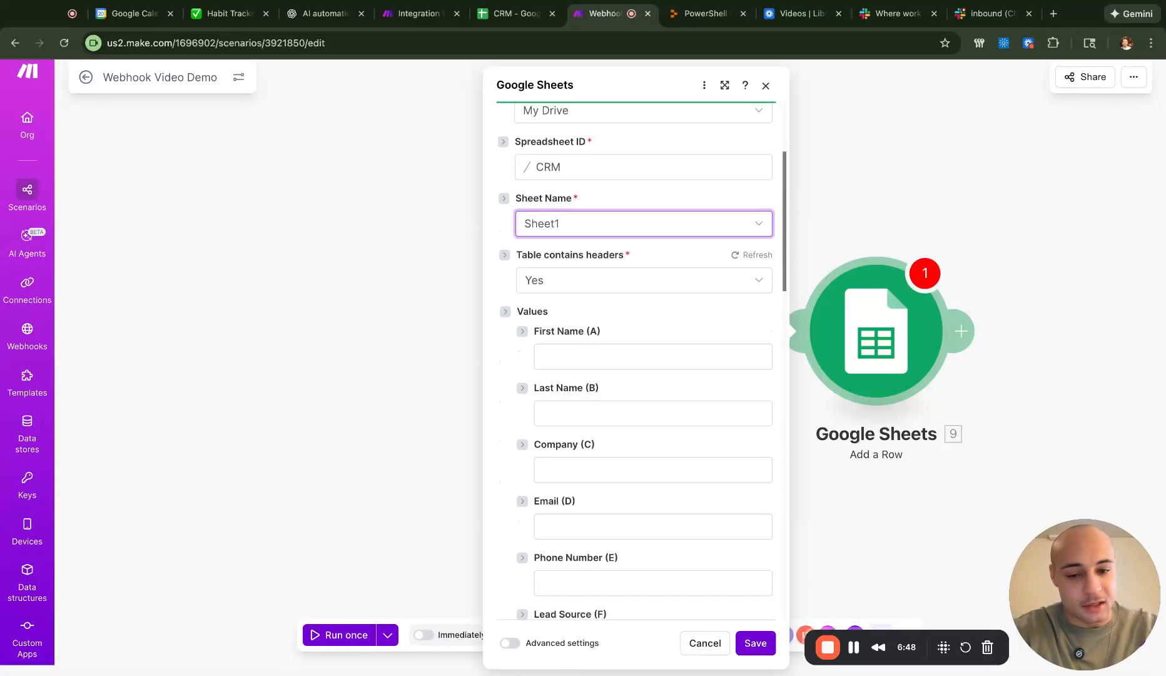
click(628, 355)
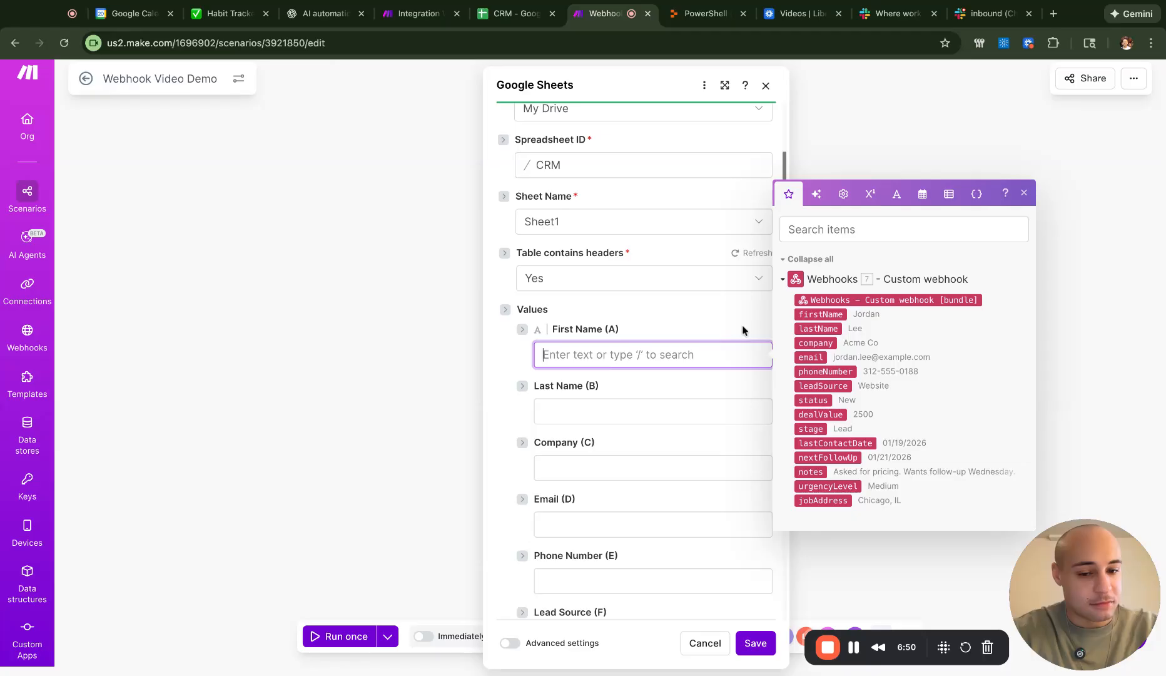
click(827, 318)
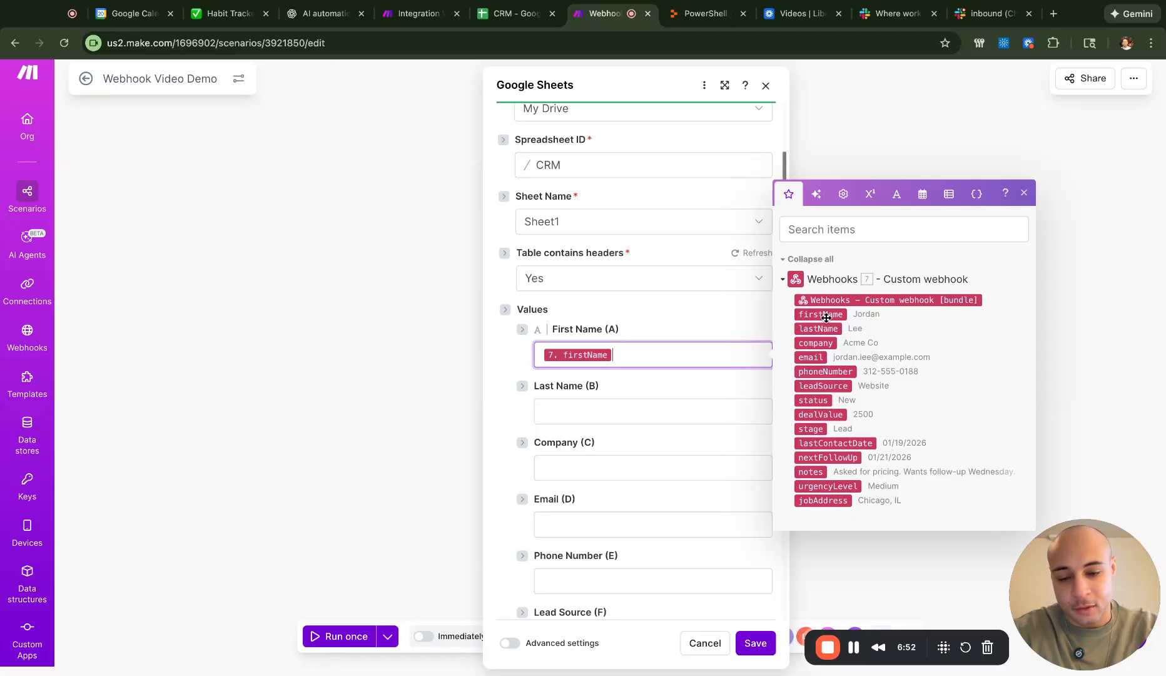
drag(820, 330, 821, 330)
click(822, 330)
scroll(692, 450, down, 3)
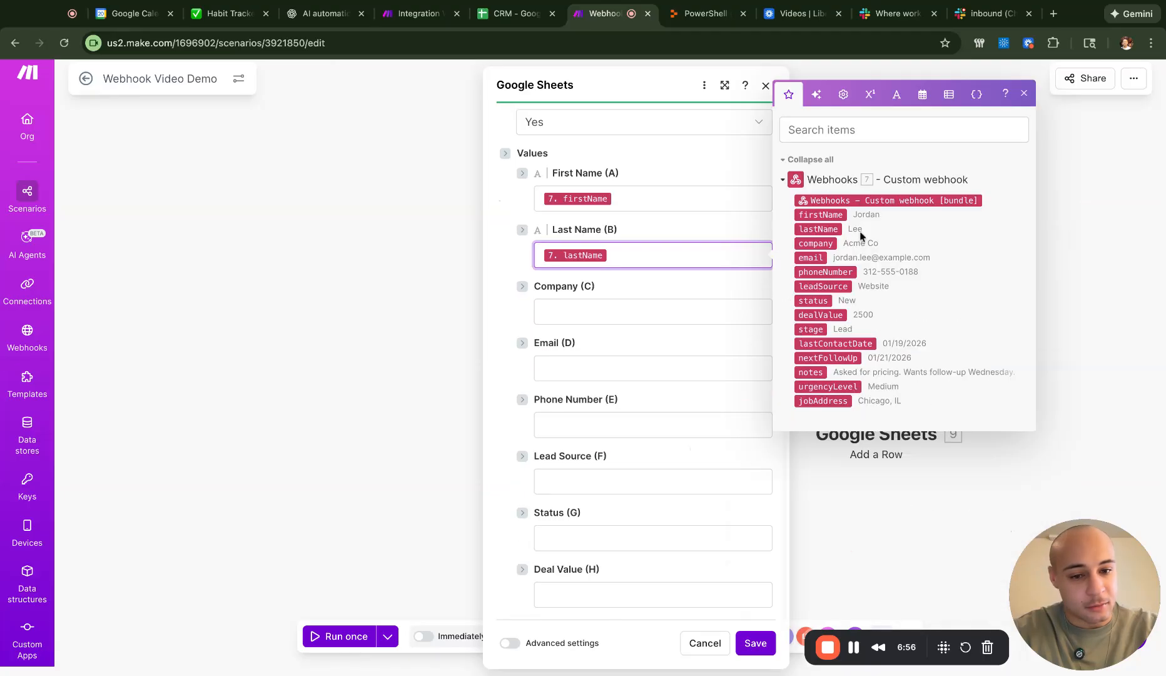
click(827, 245)
click(589, 371)
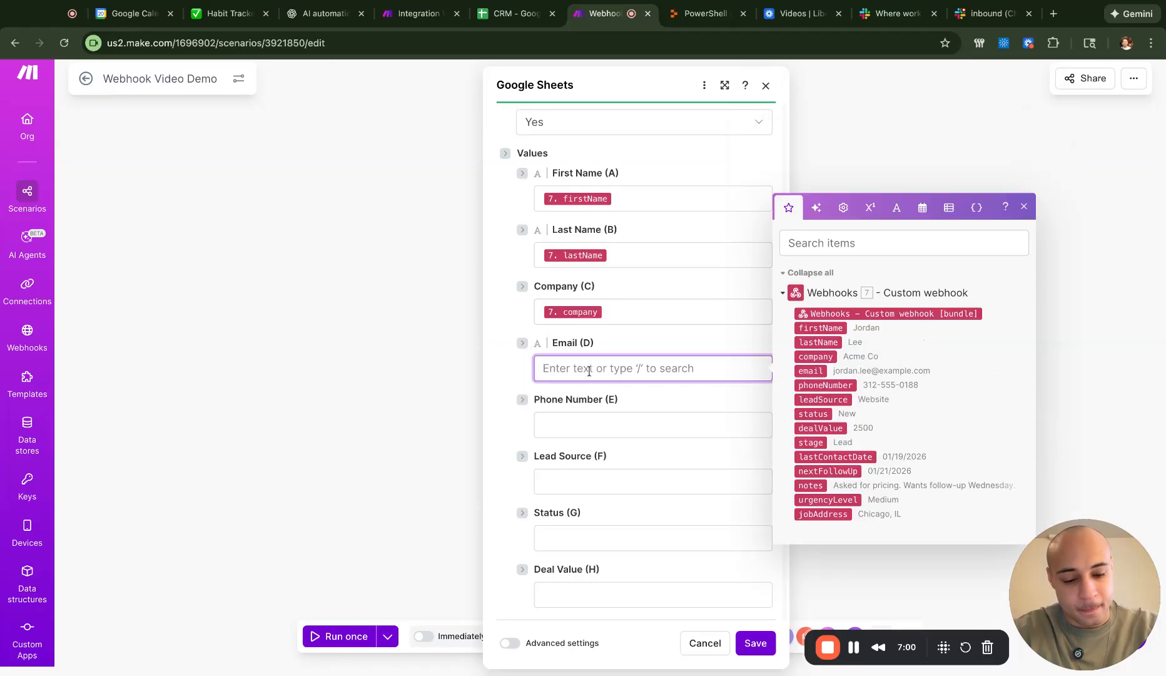
text(e)
key(BackSpace)
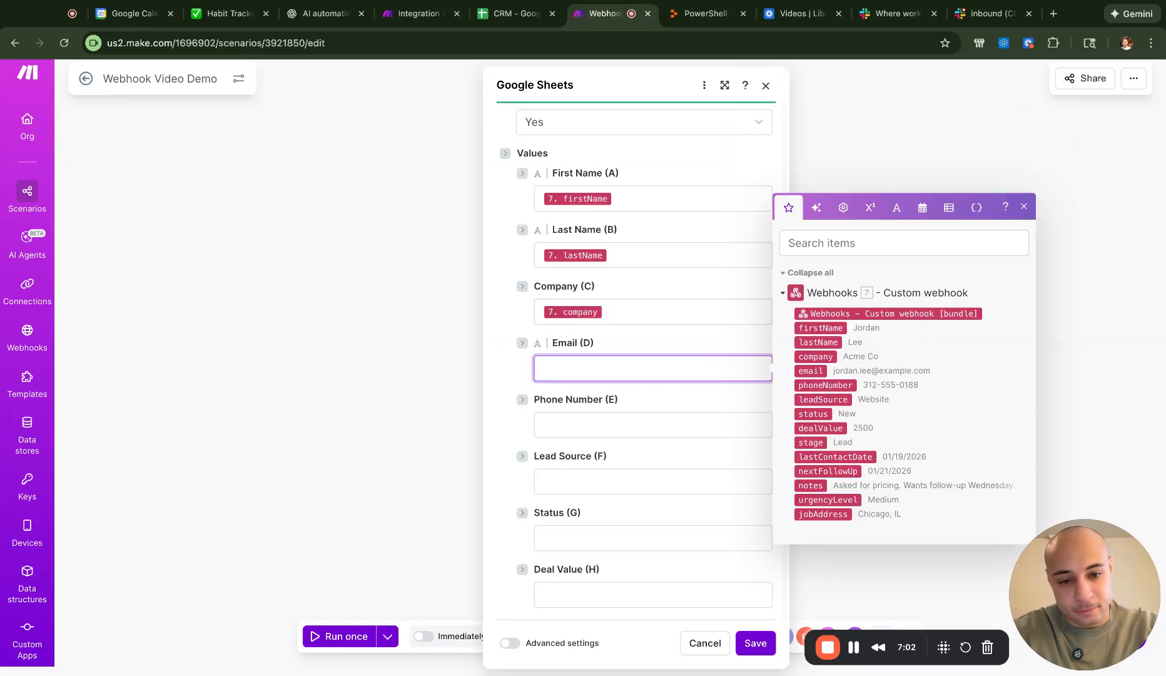
click(815, 370)
- Map phoneNumber, leadSource, status and the remaining fields through Job Address
scroll(716, 437, down, 1)
click(840, 376)
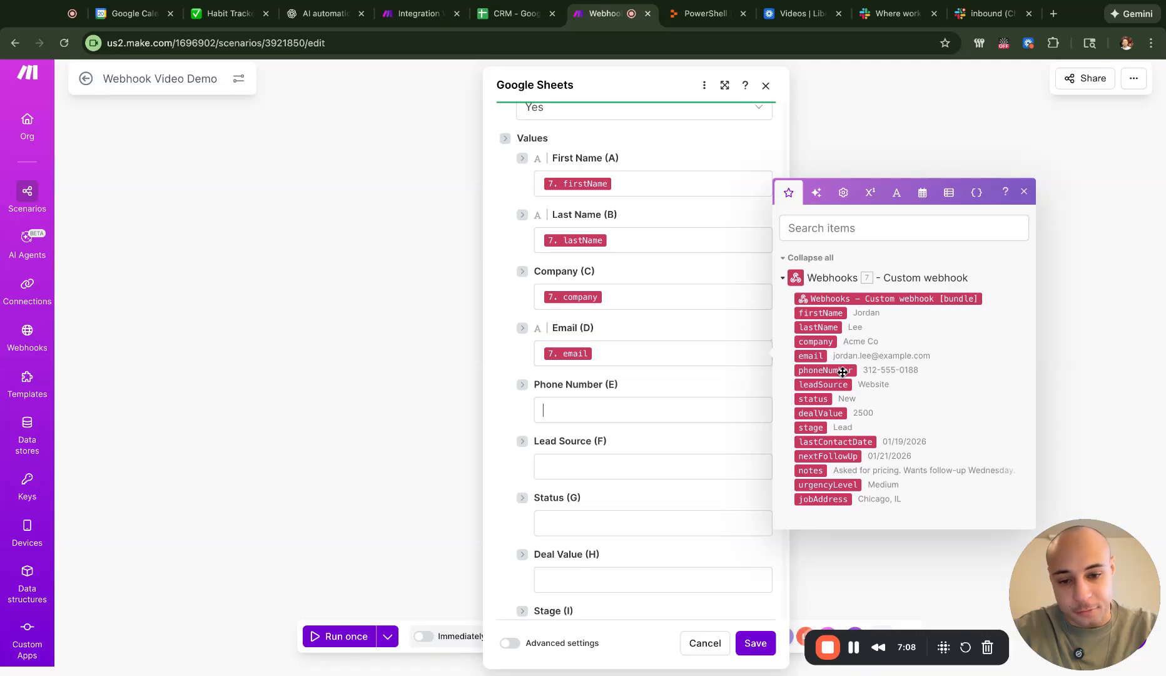
scroll(716, 448, down, 3)
click(822, 395)
scroll(708, 473, down, 4)
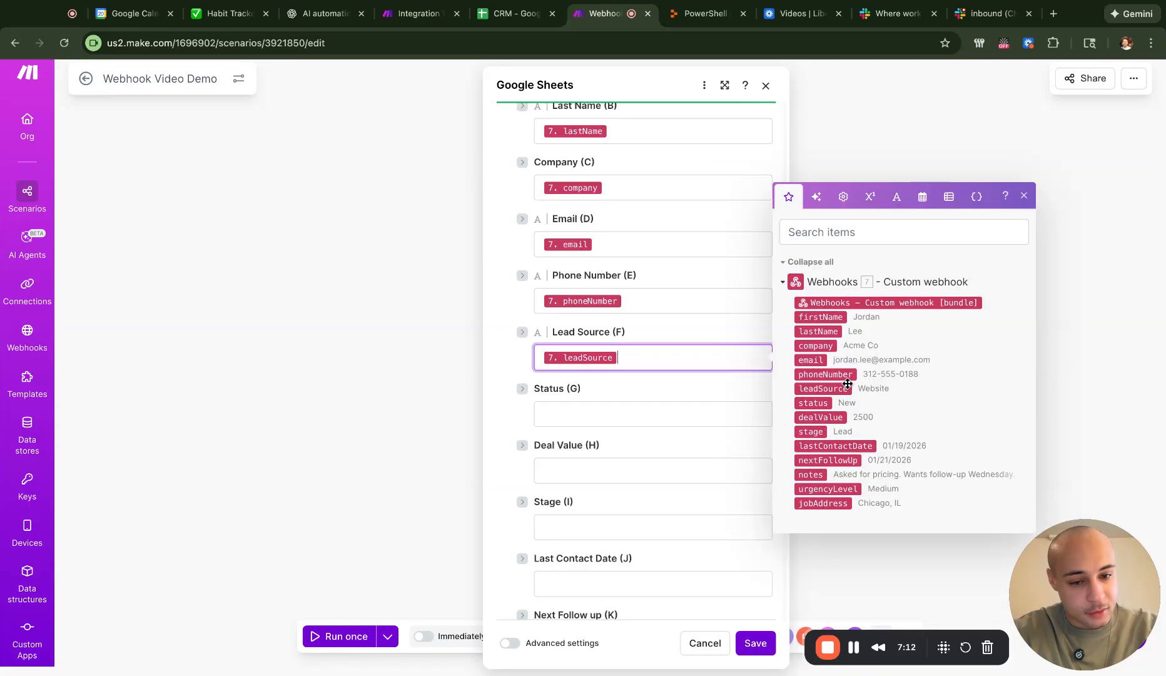
drag(826, 403, 704, 418)
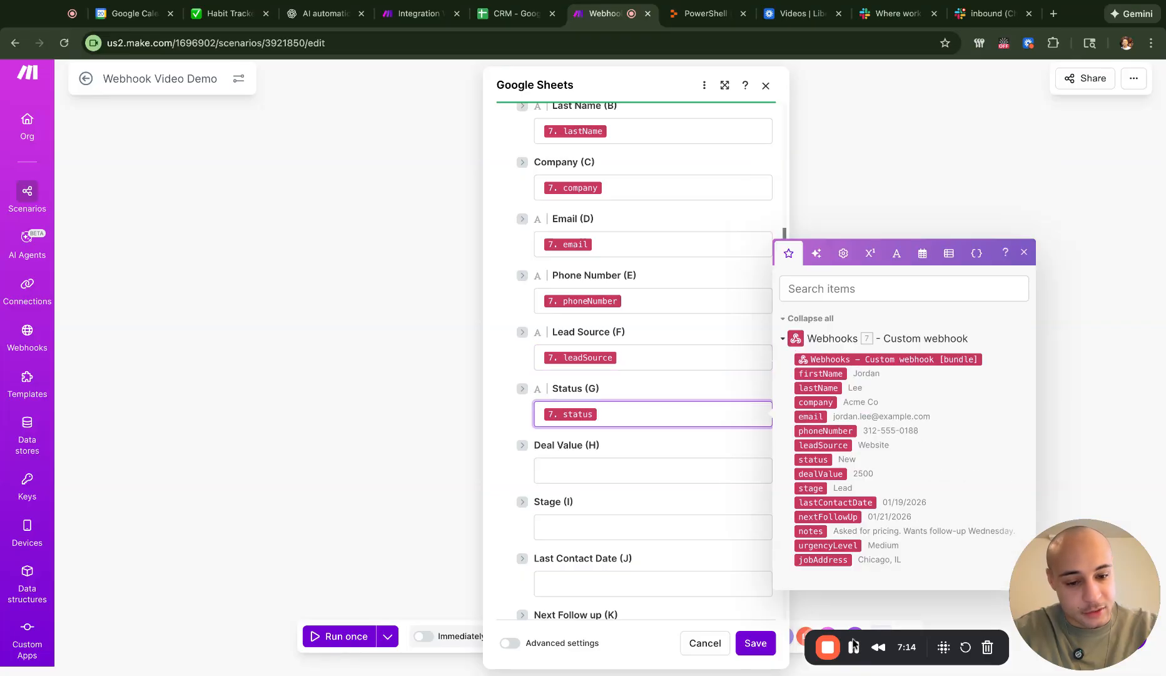
click(853, 646)
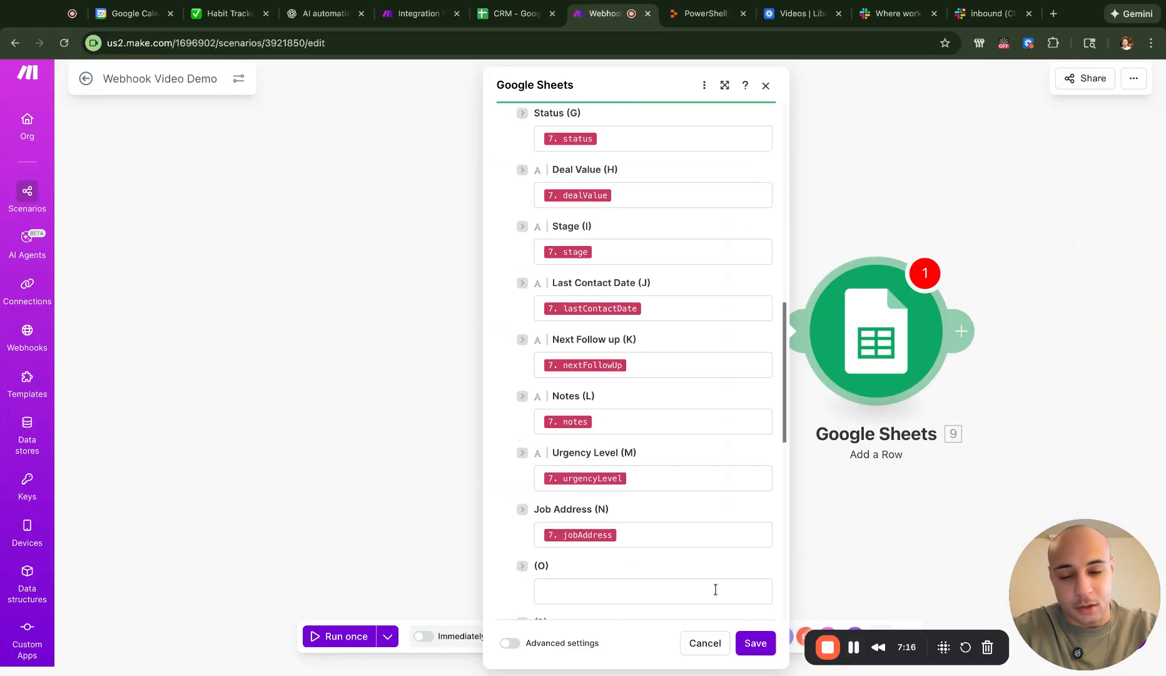
- Review the mapped columns and save the Google Sheets module settings
scroll(693, 509, up, 5)
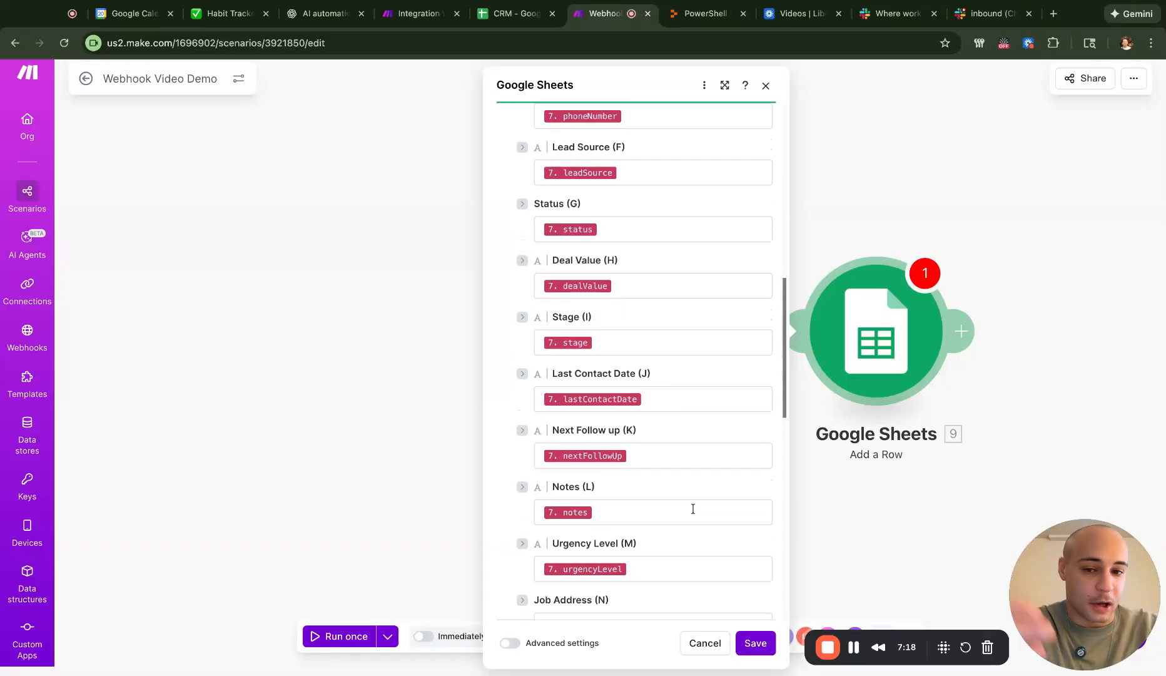
scroll(651, 360, up, 3)
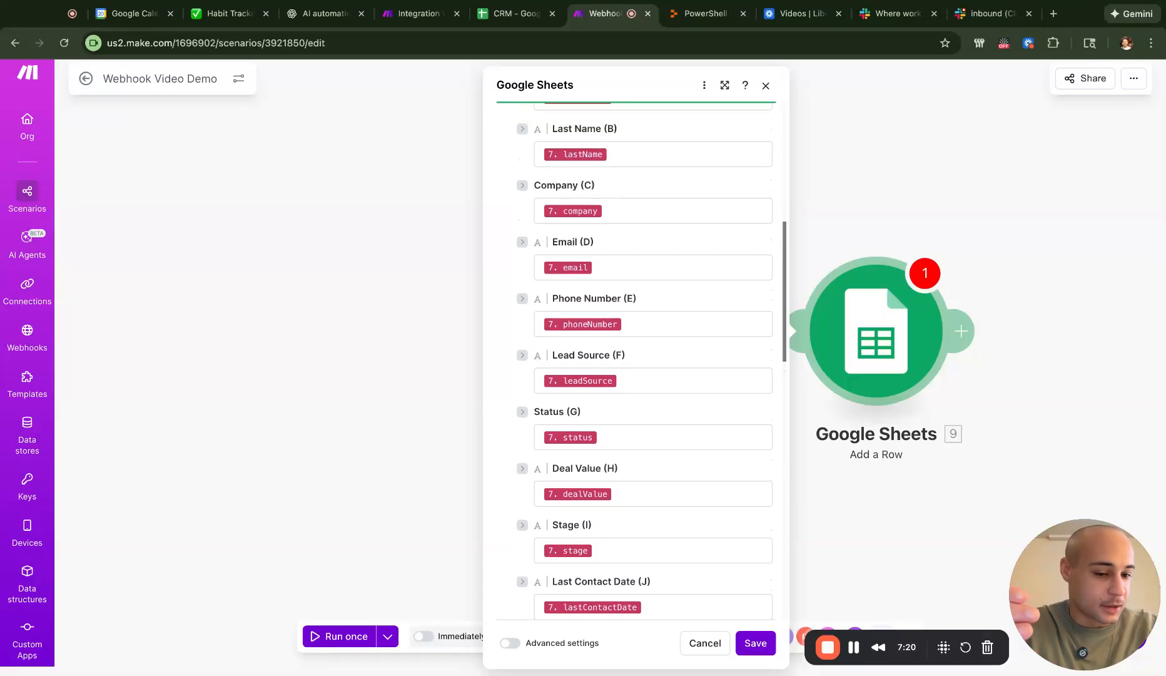
scroll(584, 486, down, 1)
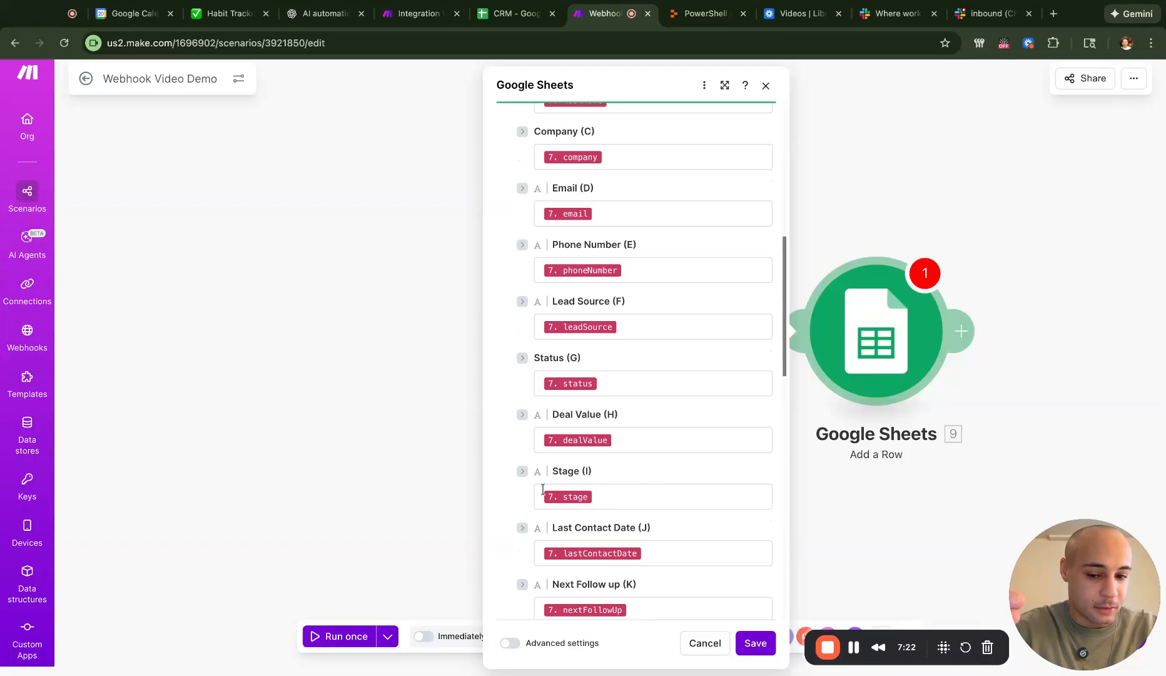
scroll(617, 427, up, 10)
scroll(666, 471, down, 10)
scroll(667, 470, down, 9)
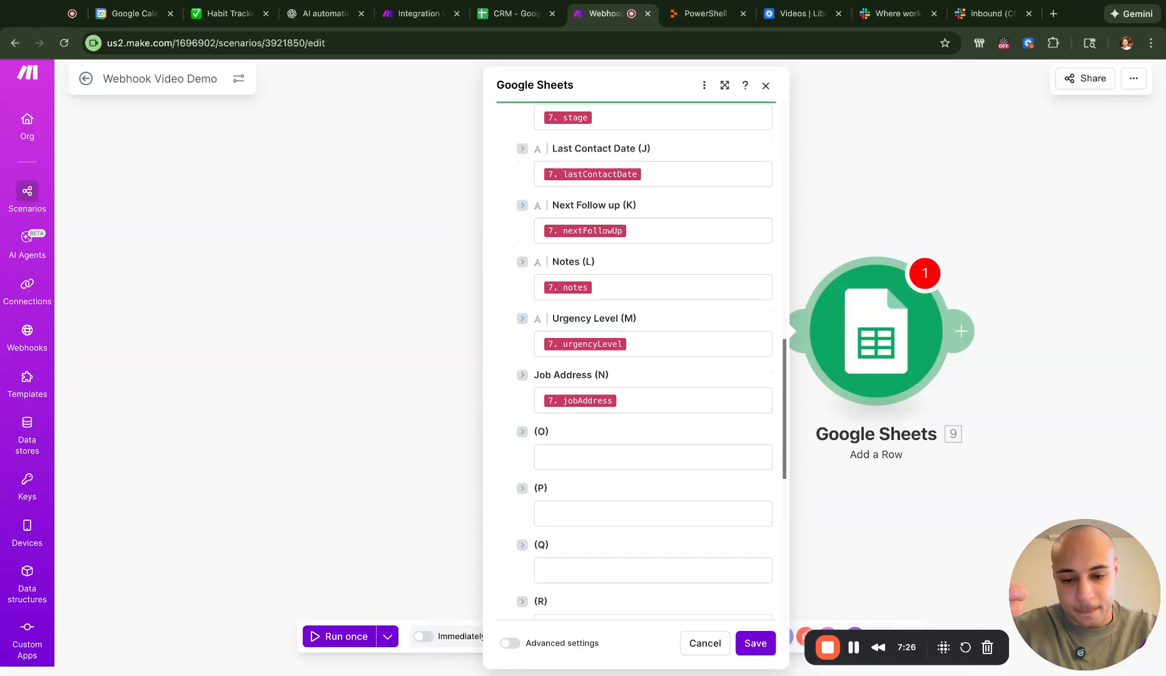
scroll(651, 362, up, 12)
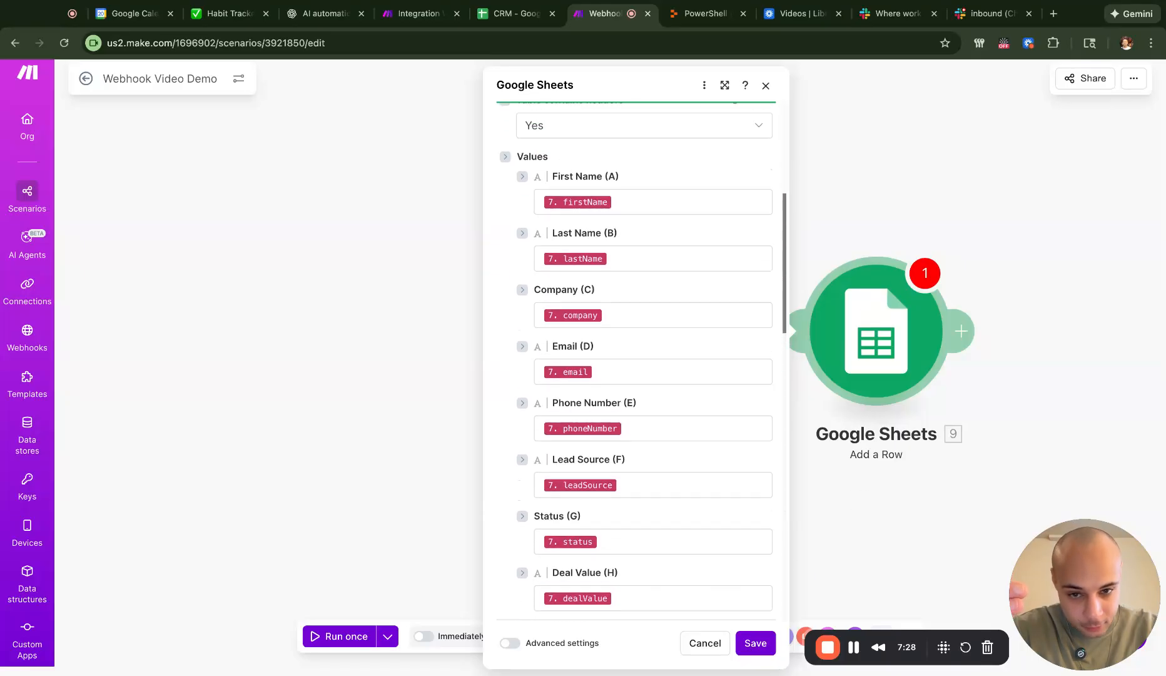
scroll(695, 539, up, 3)
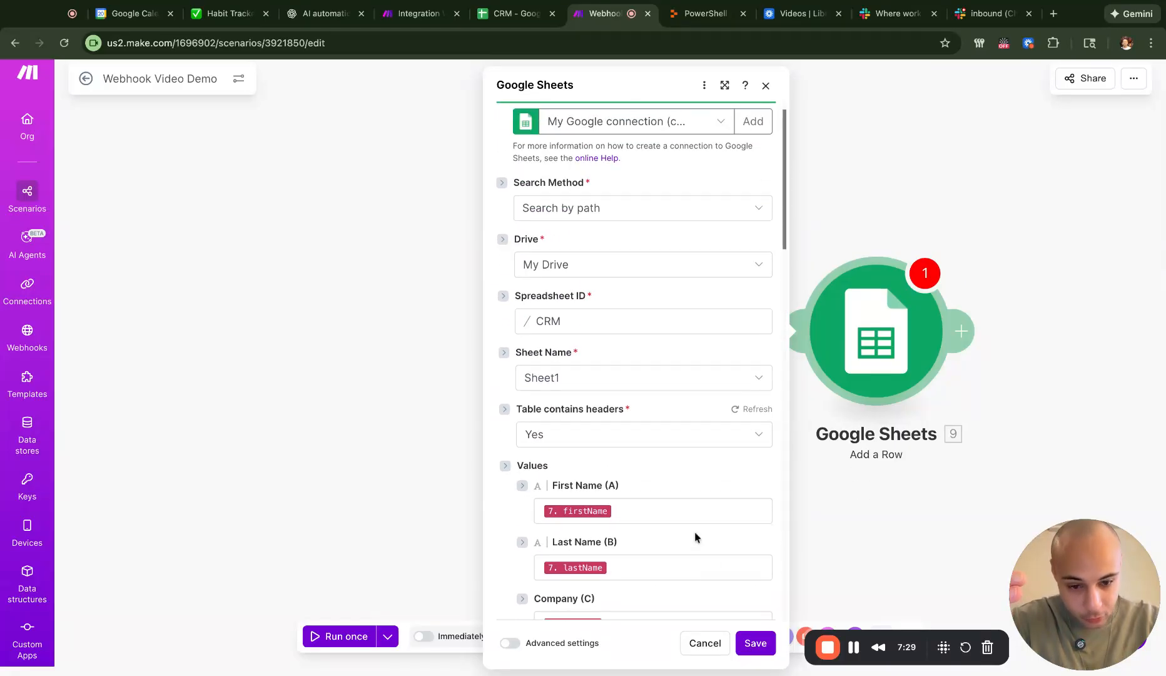
click(757, 642)
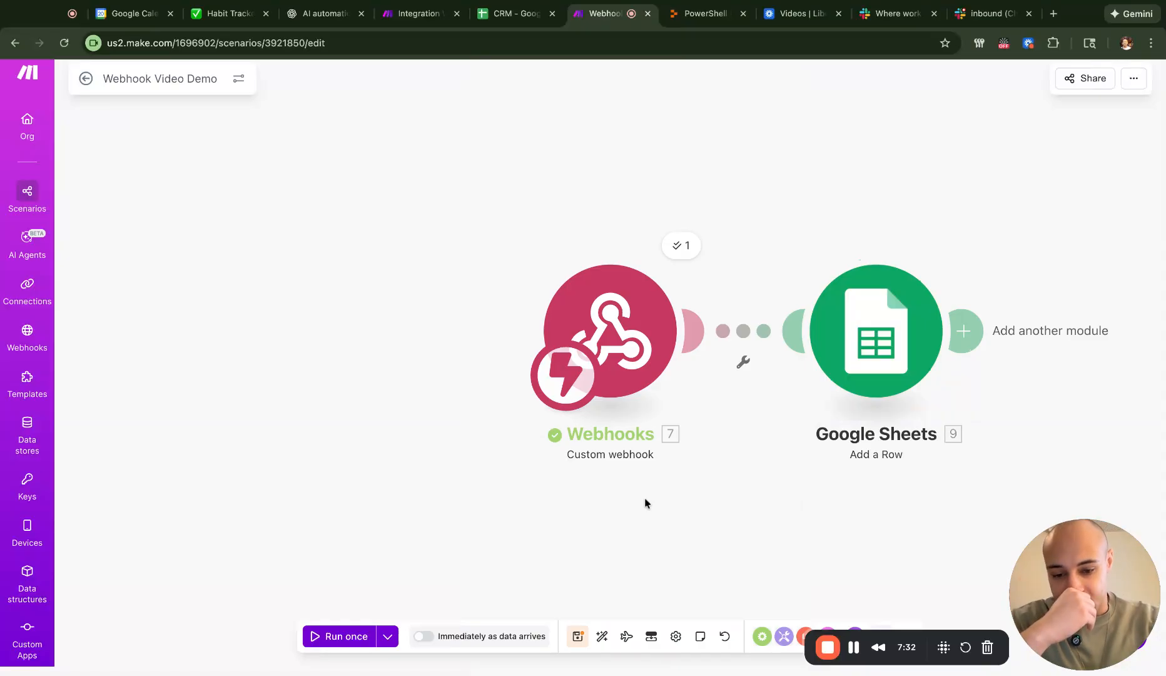
- Save the scenario and run it once on the 1/20/2026 1:21:28 PM webhook data
click(577, 635)
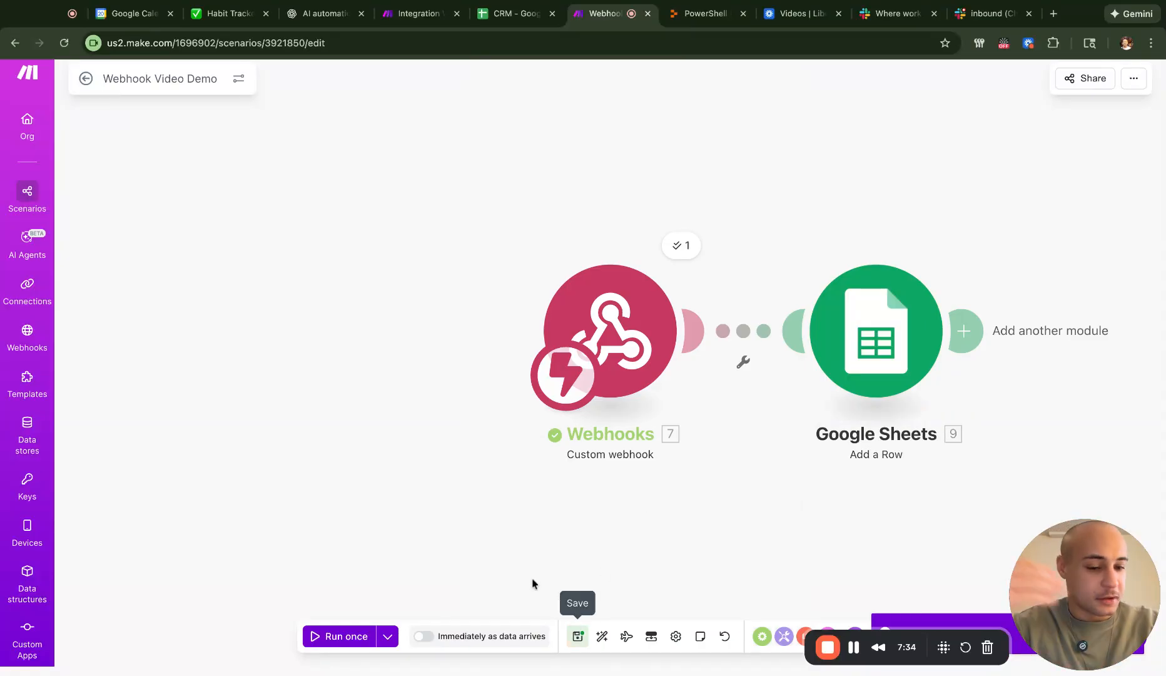
click(330, 634)
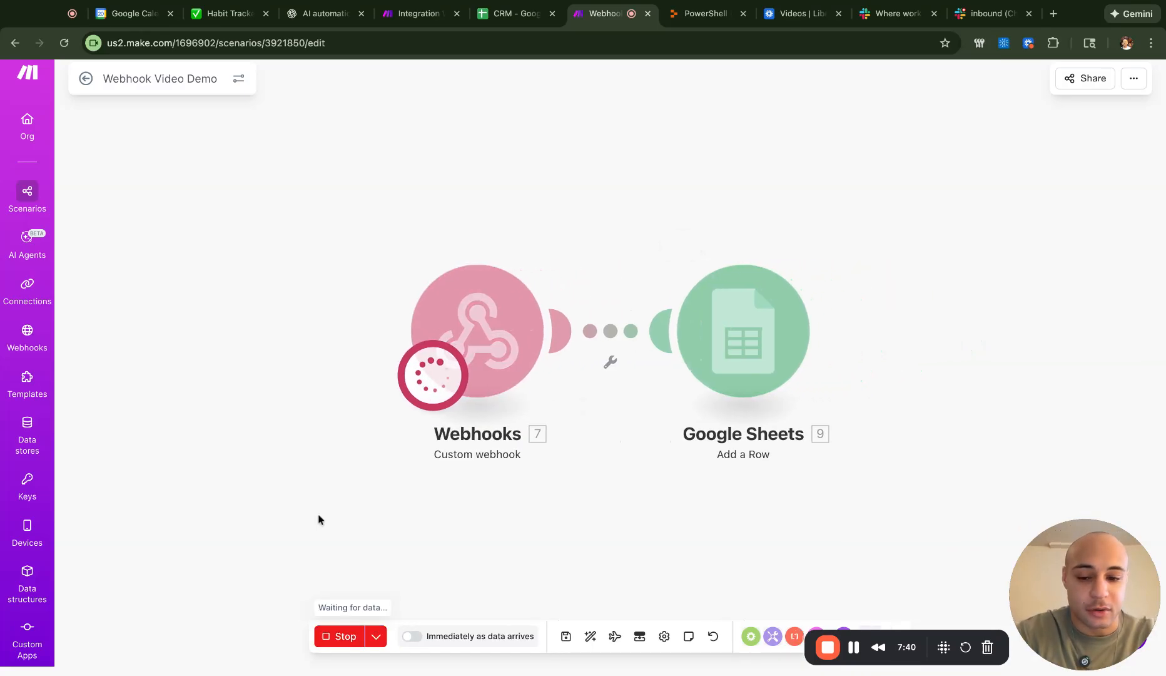
click(330, 643)
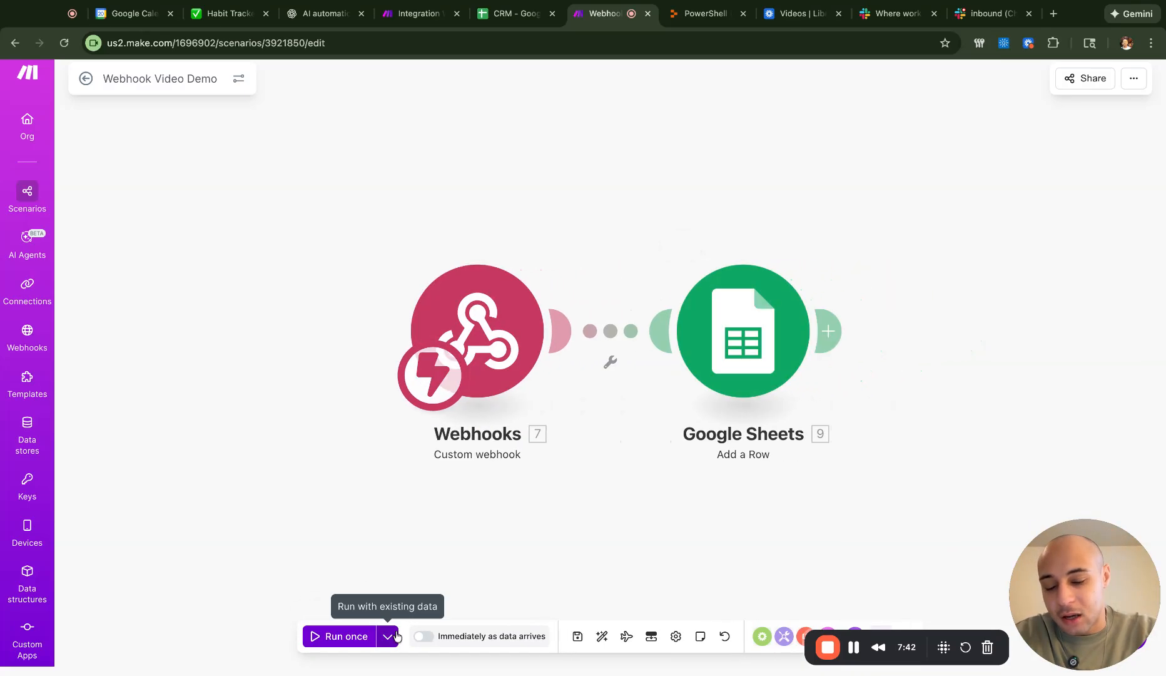
click(388, 635)
click(446, 523)
click(416, 542)
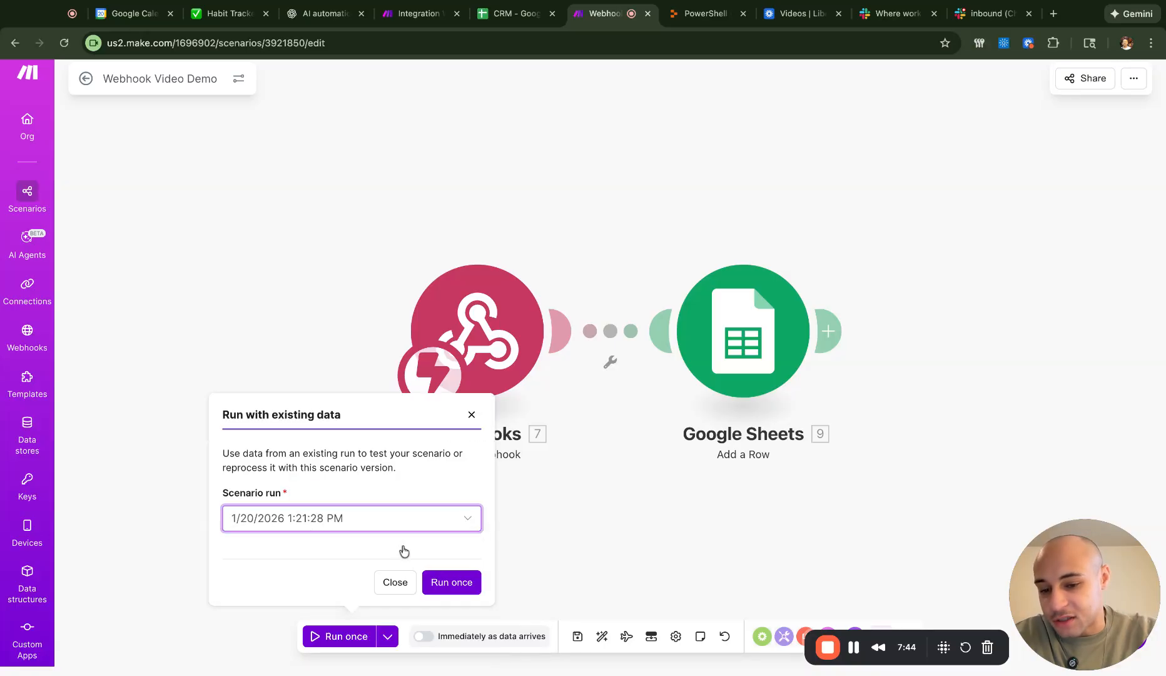
click(464, 582)
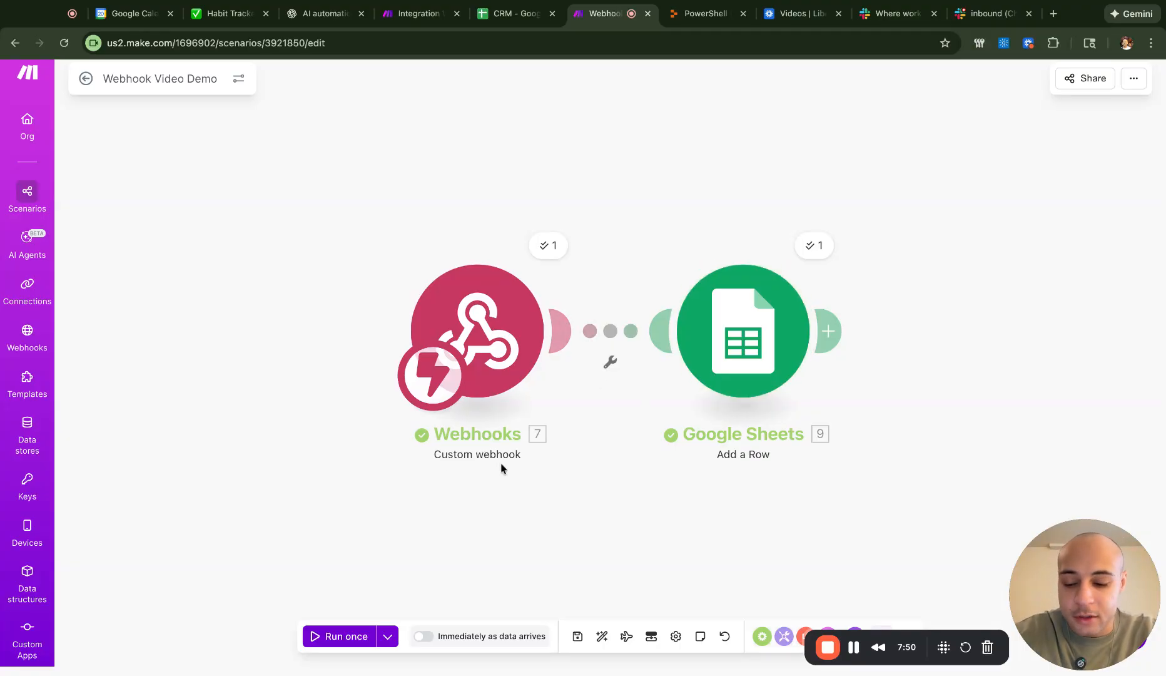
key(ctrl+shift+Tab)
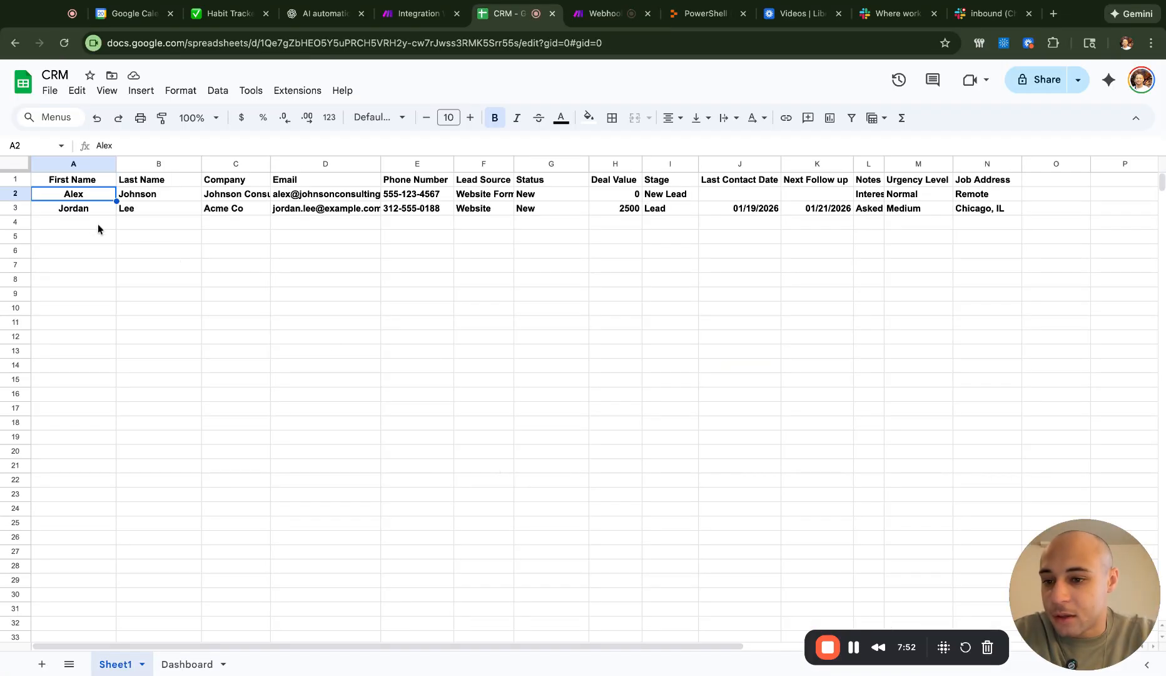
- Inspect the new lead's values across row 3 of the CRM sheet, then return to Make
key(Down)
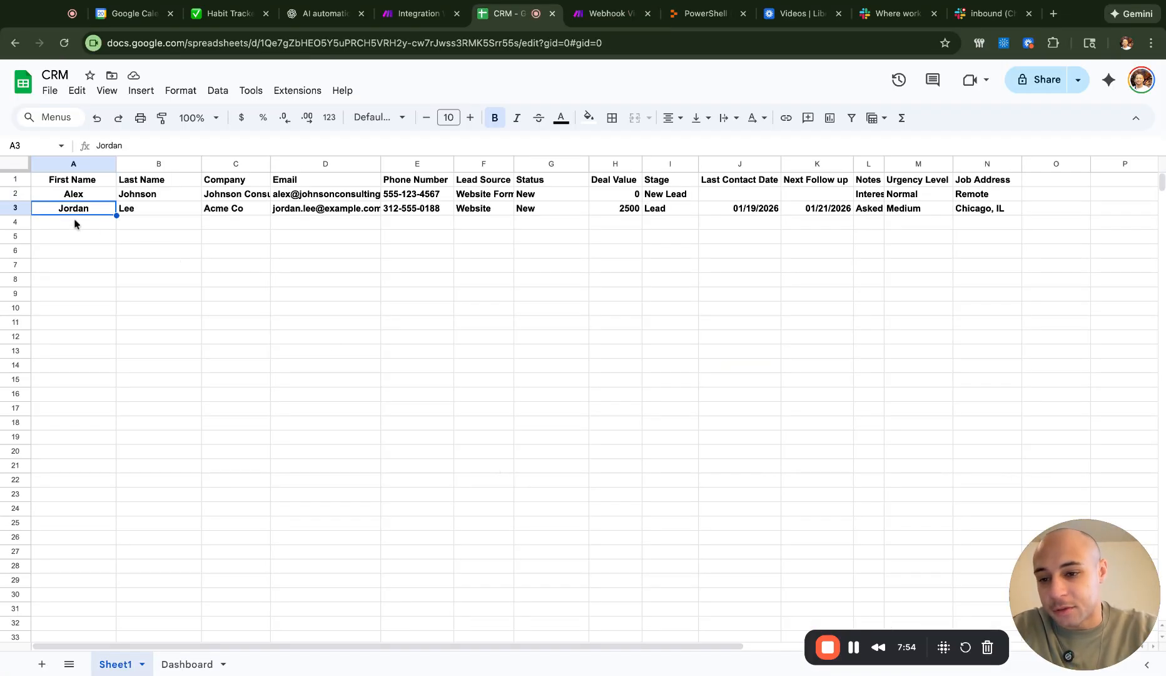
key(Right)
key(Right)
key(Right)
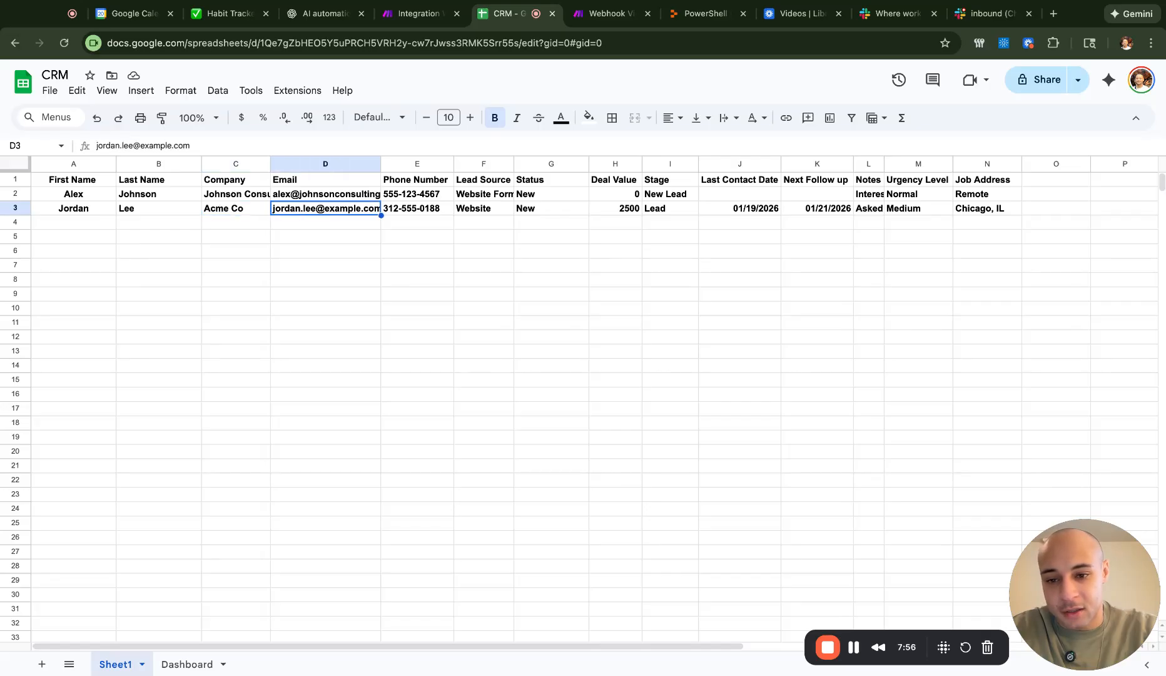
key(Right)
key(Right)
key(Right)
key(Right)
key(Right)
key(Right)
key(Right)
key(Right)
key(Right)
key(Right)
key(Right)
key(Left)
key(Left)
key(Left)
key(Left)
key(Left)
key(Left)
key(Left)
key(Left)
key(Left)
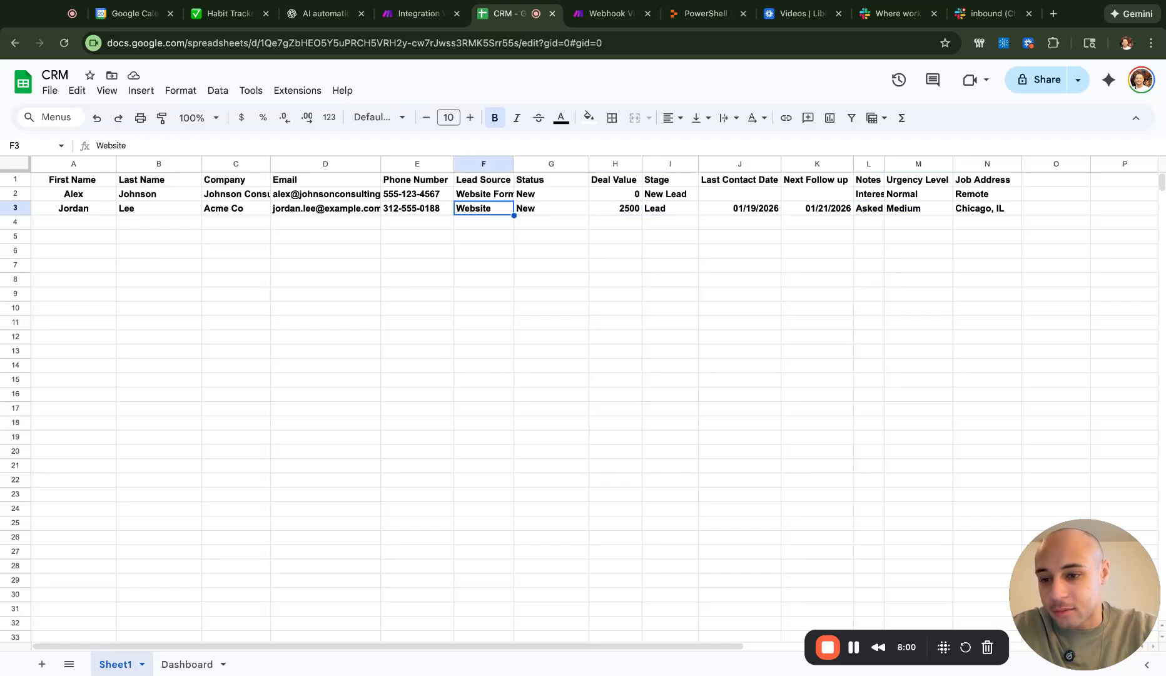
key(Left)
key(Left)
key(Left)
key(Left)
key(Left)
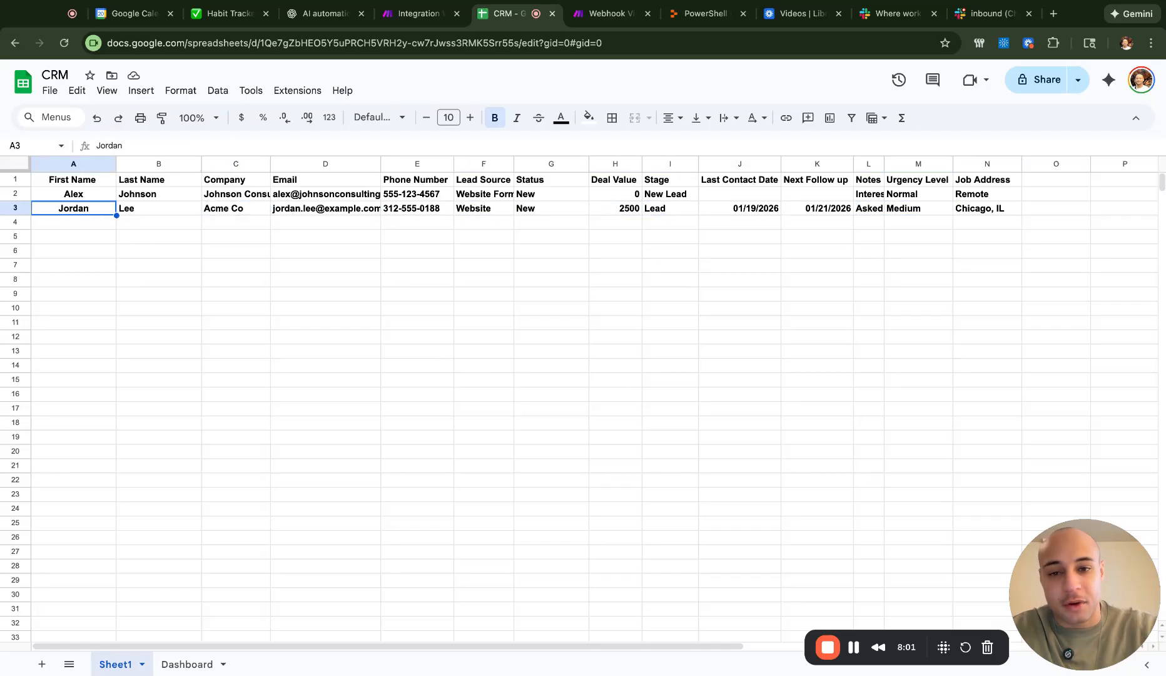
click(604, 14)
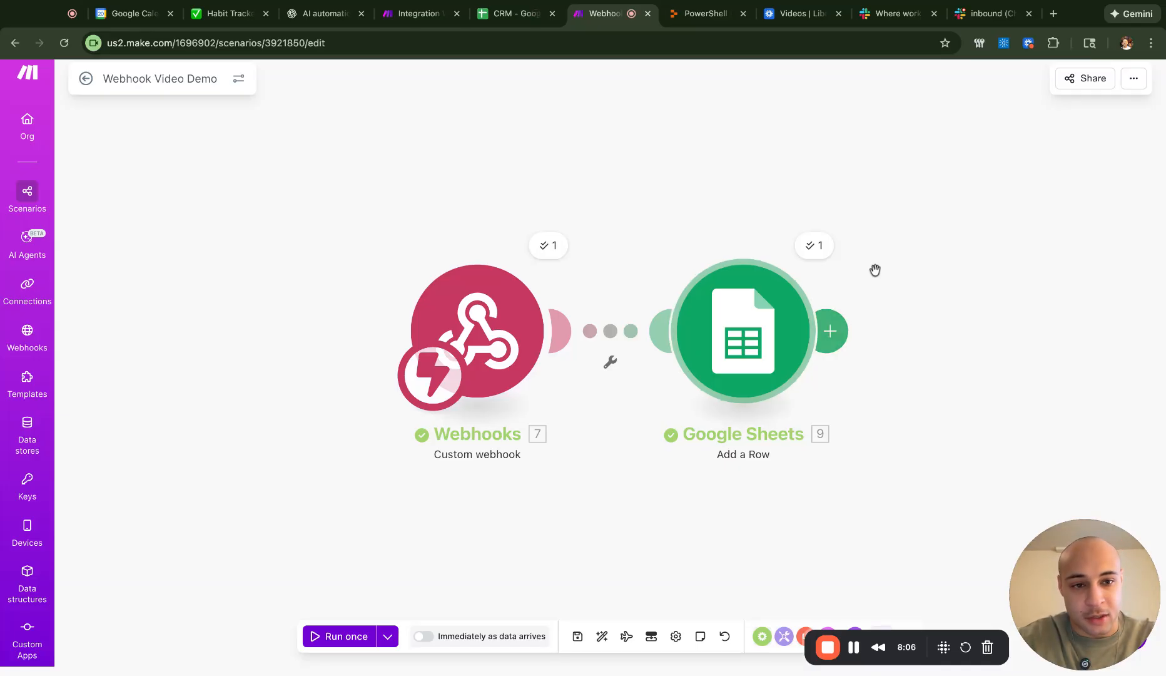
- Chain a Slack Send a Message module after the Google Sheets Add a Row module
click(832, 325)
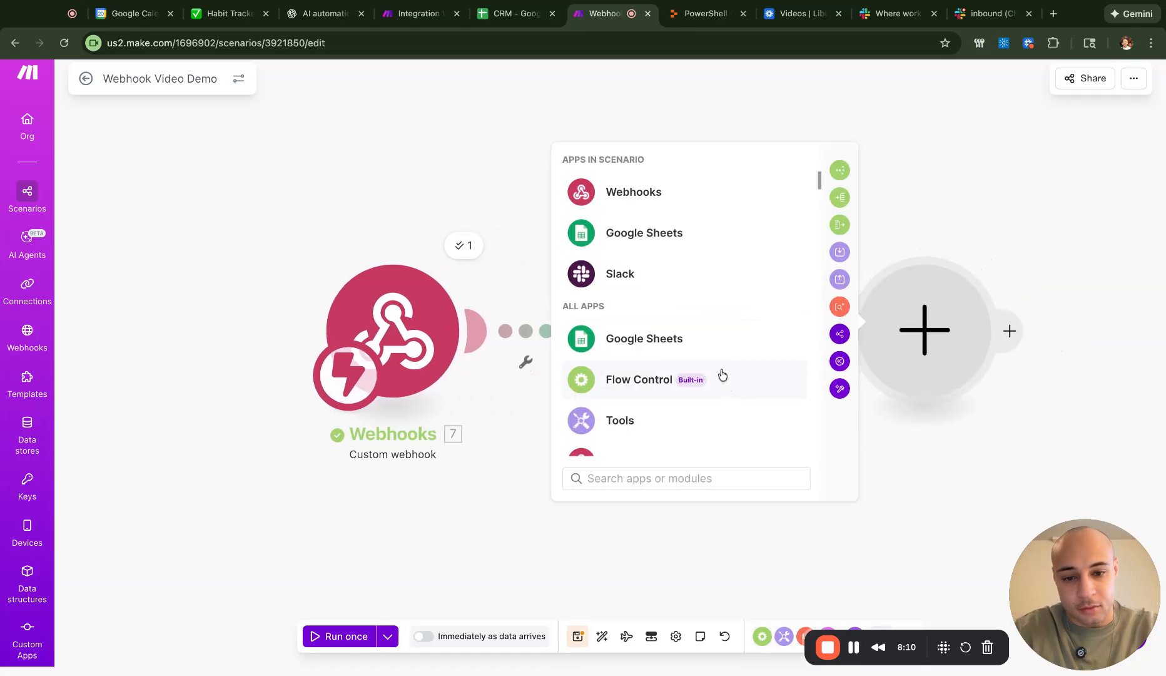
click(700, 277)
scroll(690, 378, down, 3)
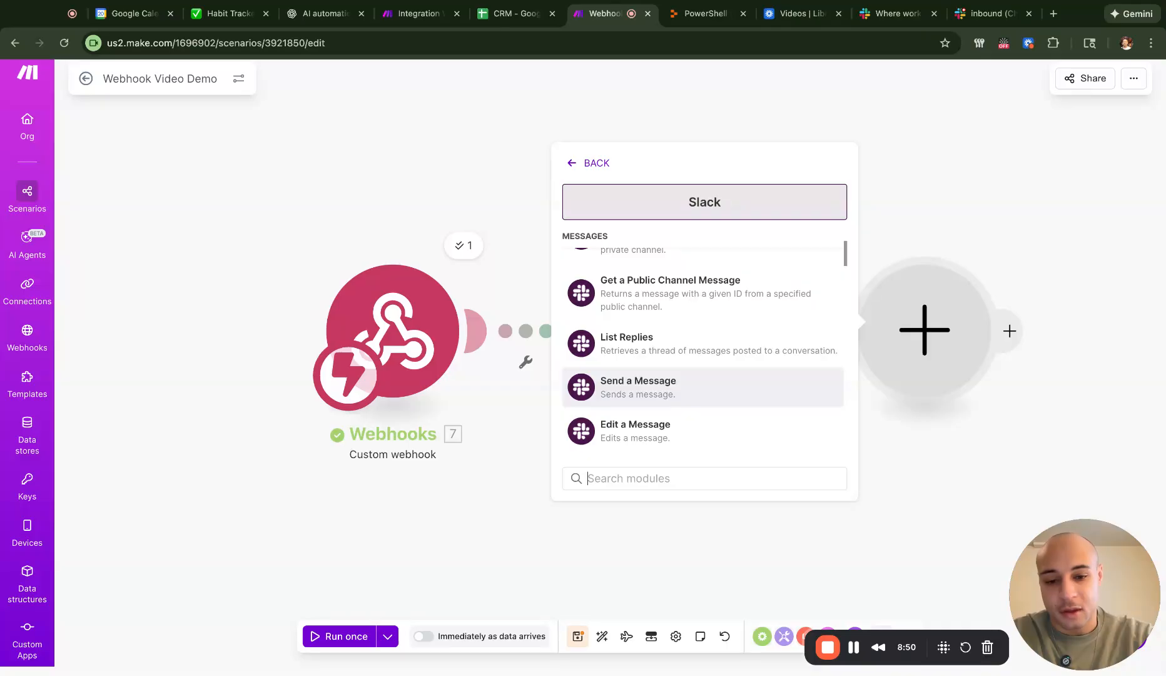
click(638, 385)
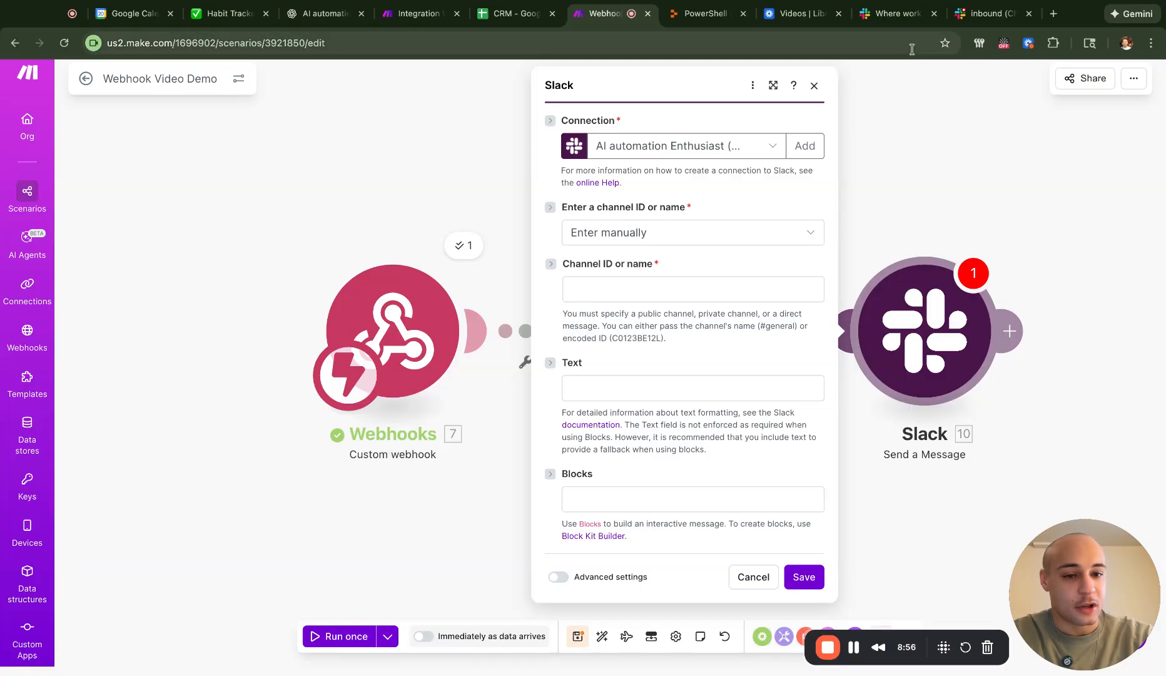
click(988, 13)
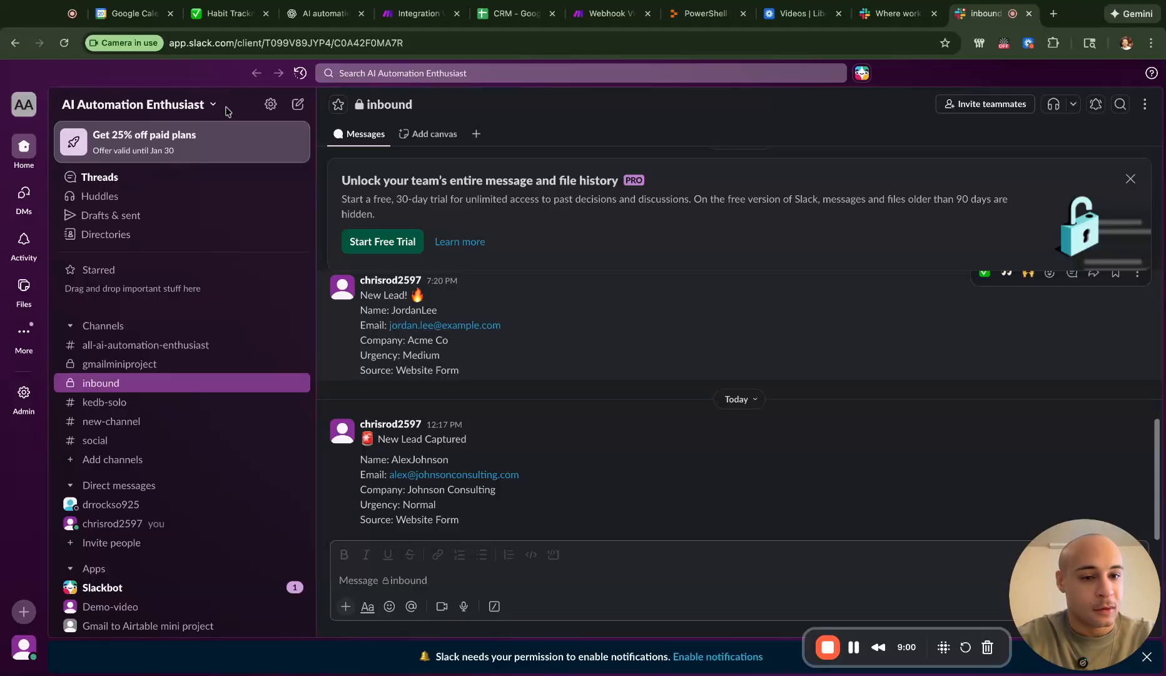
- Copy the inbound channel's Channel ID from its Slack details for manual entry in Make
click(548, 587)
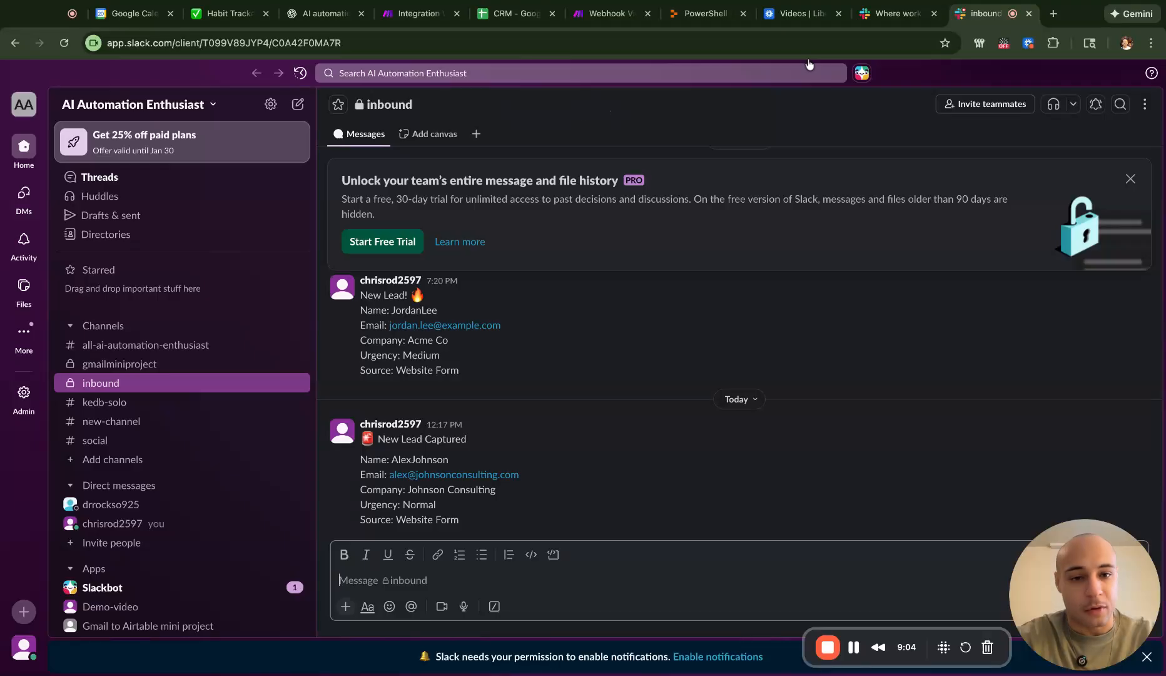
click(599, 19)
click(691, 293)
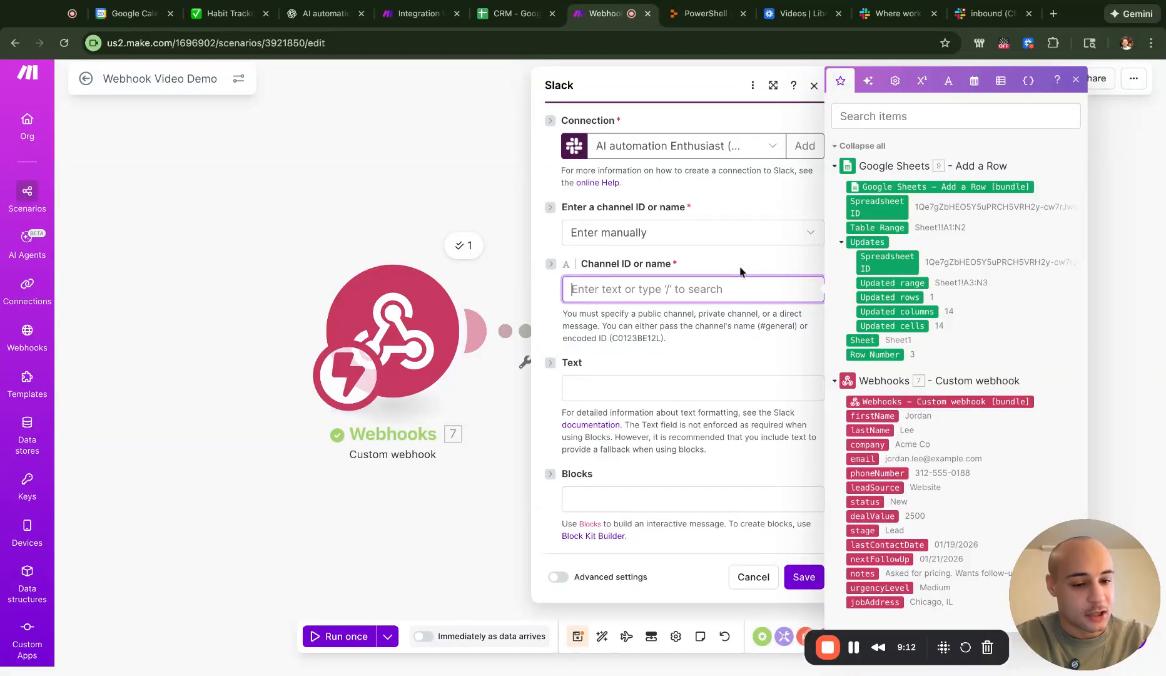
click(988, 14)
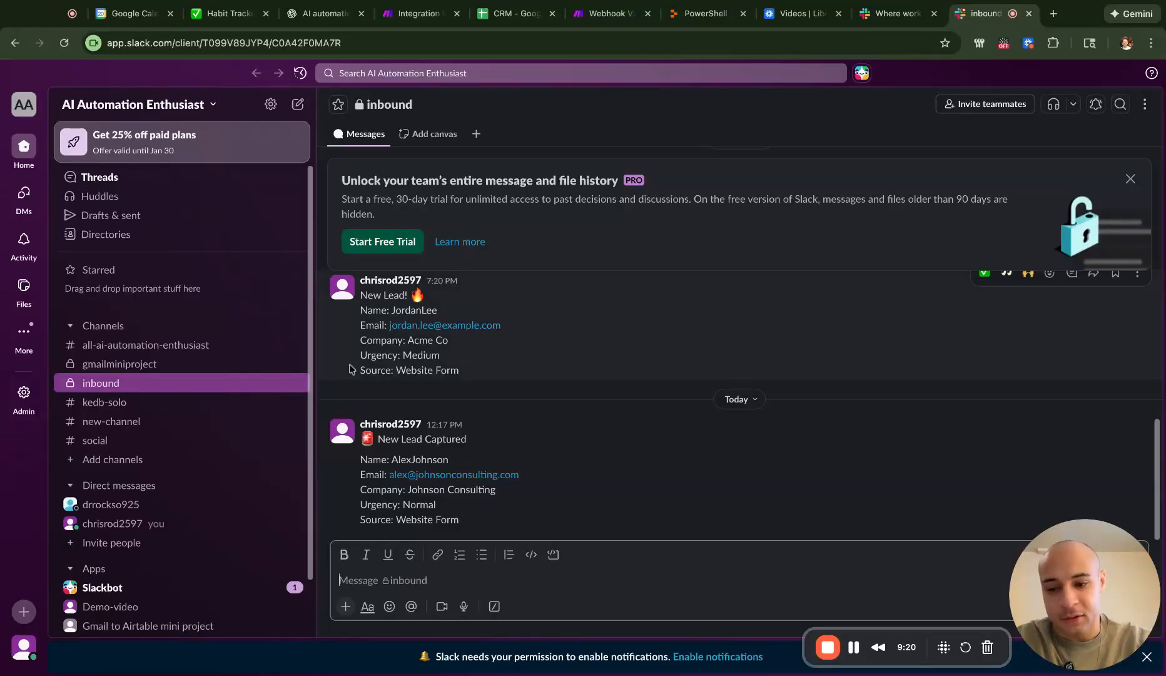
click(397, 107)
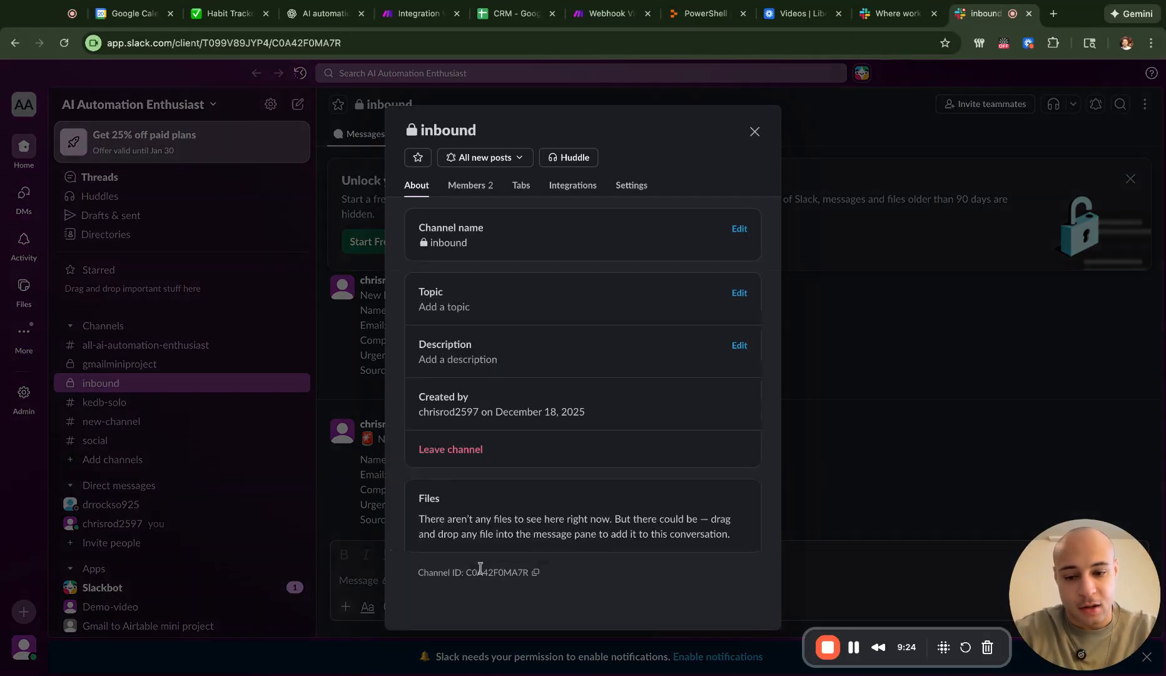
click(536, 572)
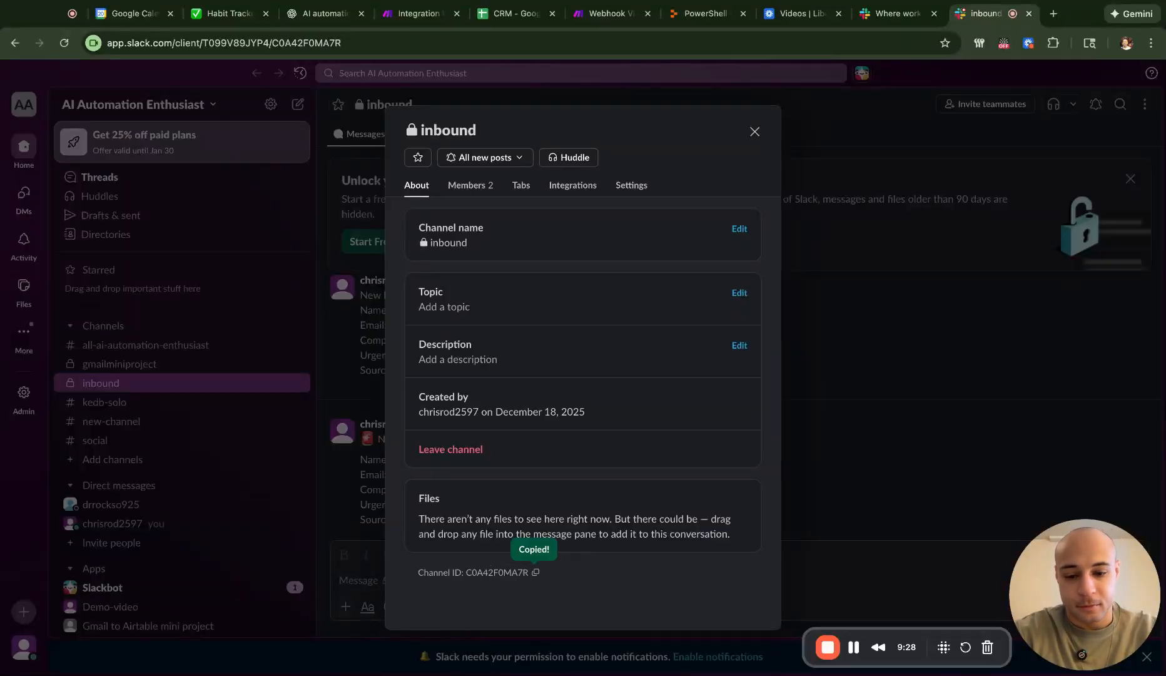
click(892, 19)
click(797, 13)
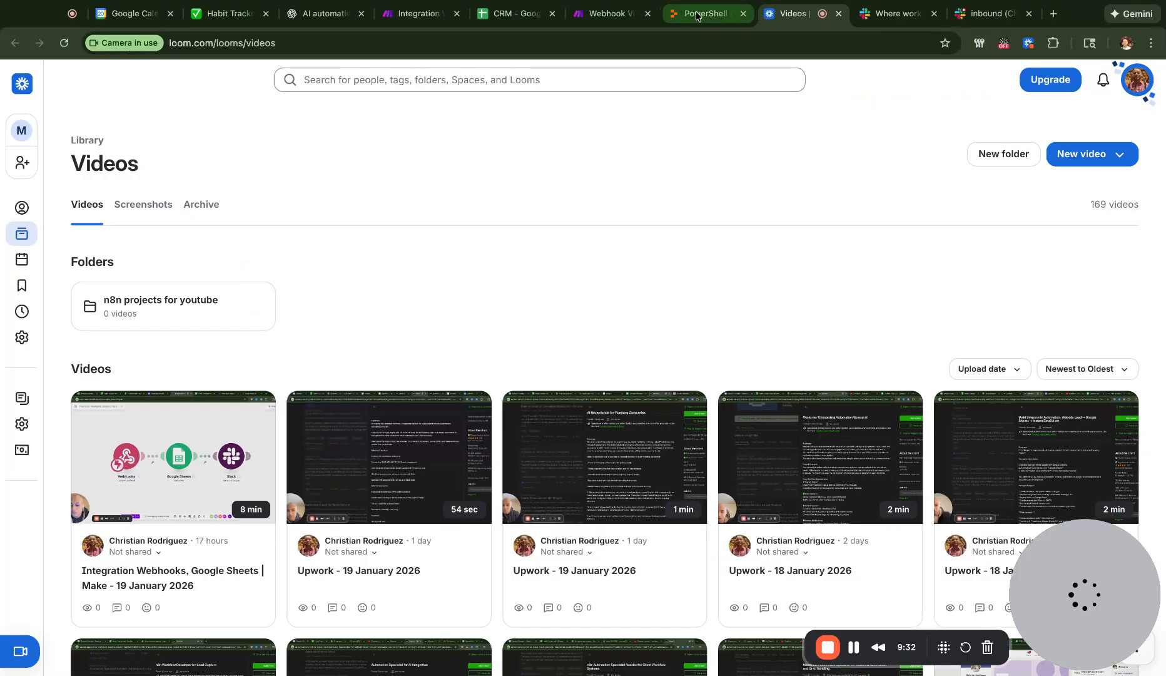
click(616, 14)
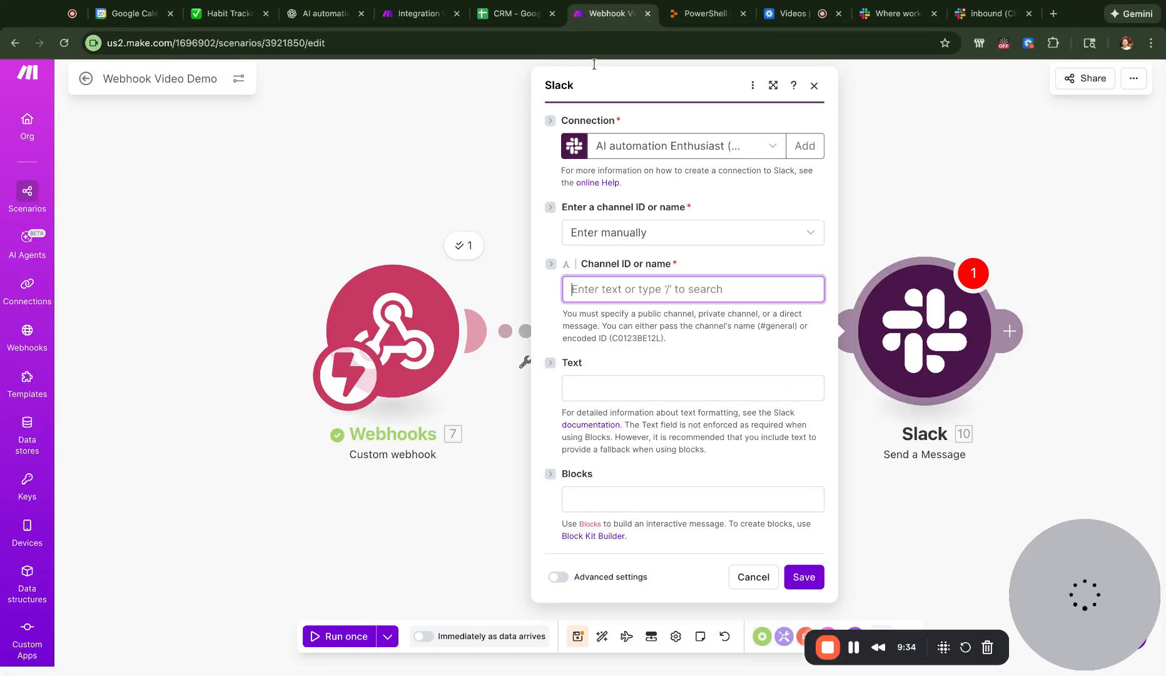
- Paste the channel ID and start the message with 'New Lead! 🔥' and a firstName lastName line
key(super+v)
click(616, 390)
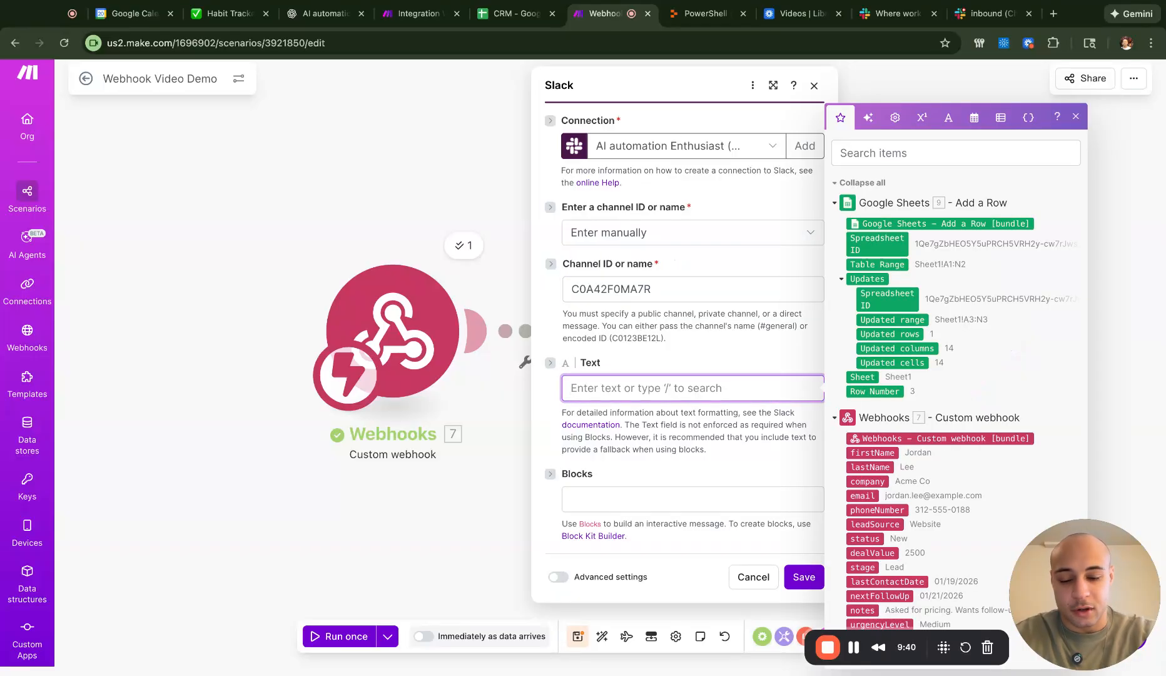
text(New Lead )
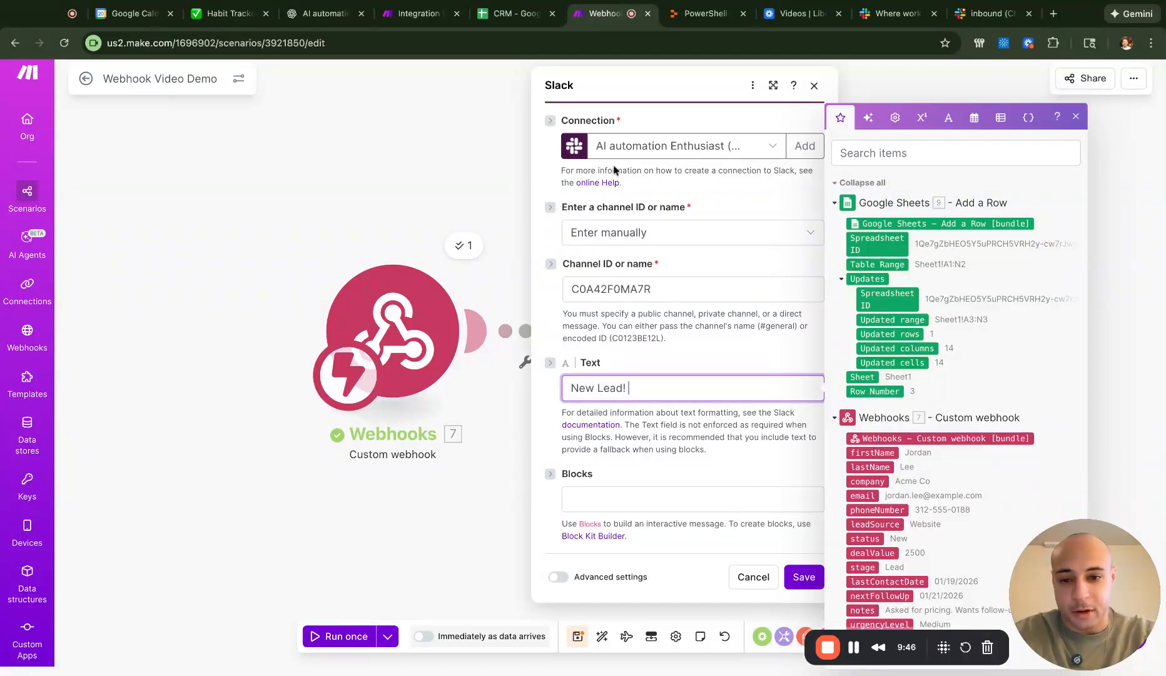
text(! 🔥)
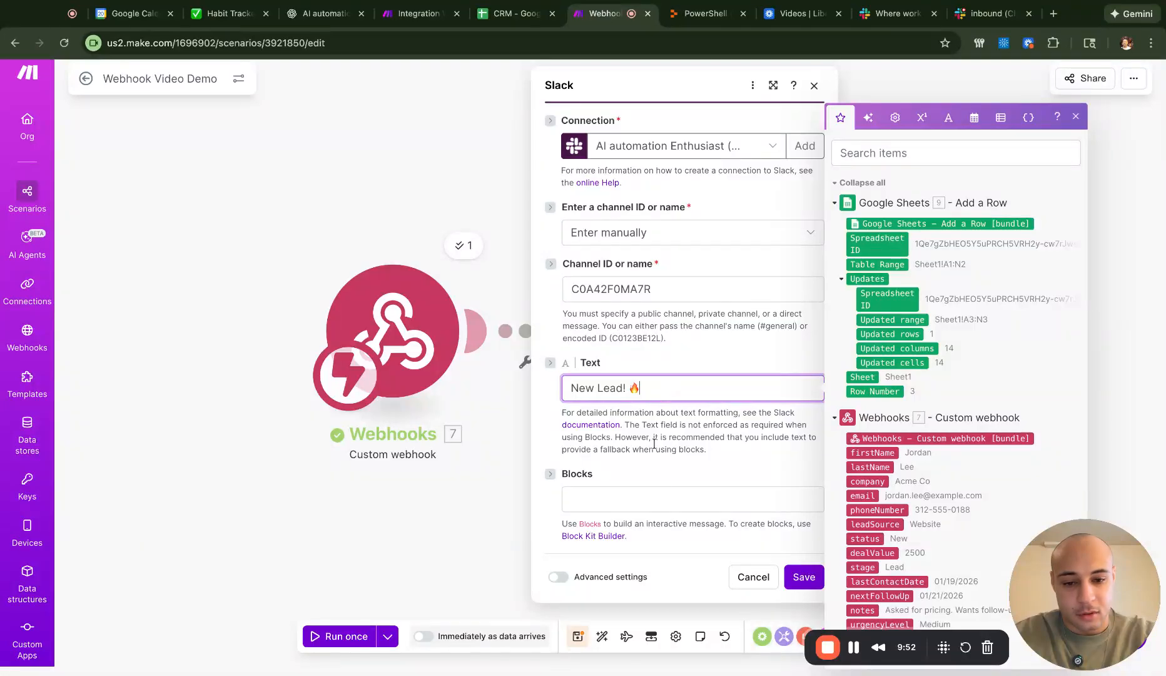
key(Return)
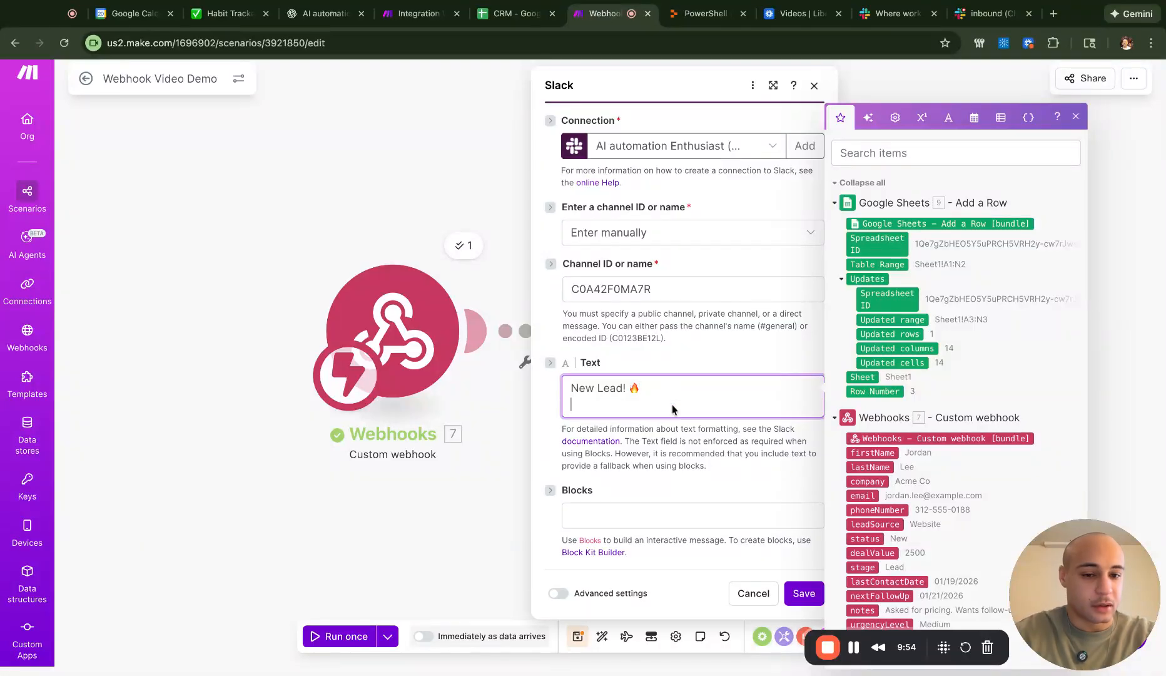
text(Fri)
text(Name:)
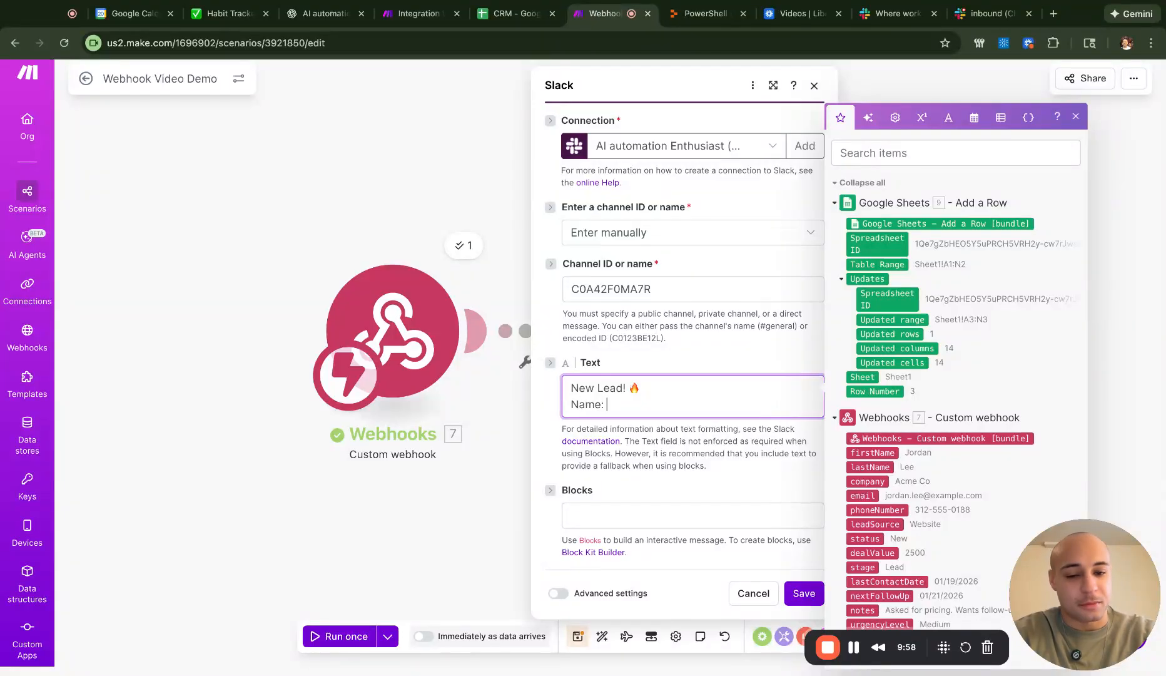
click(874, 458)
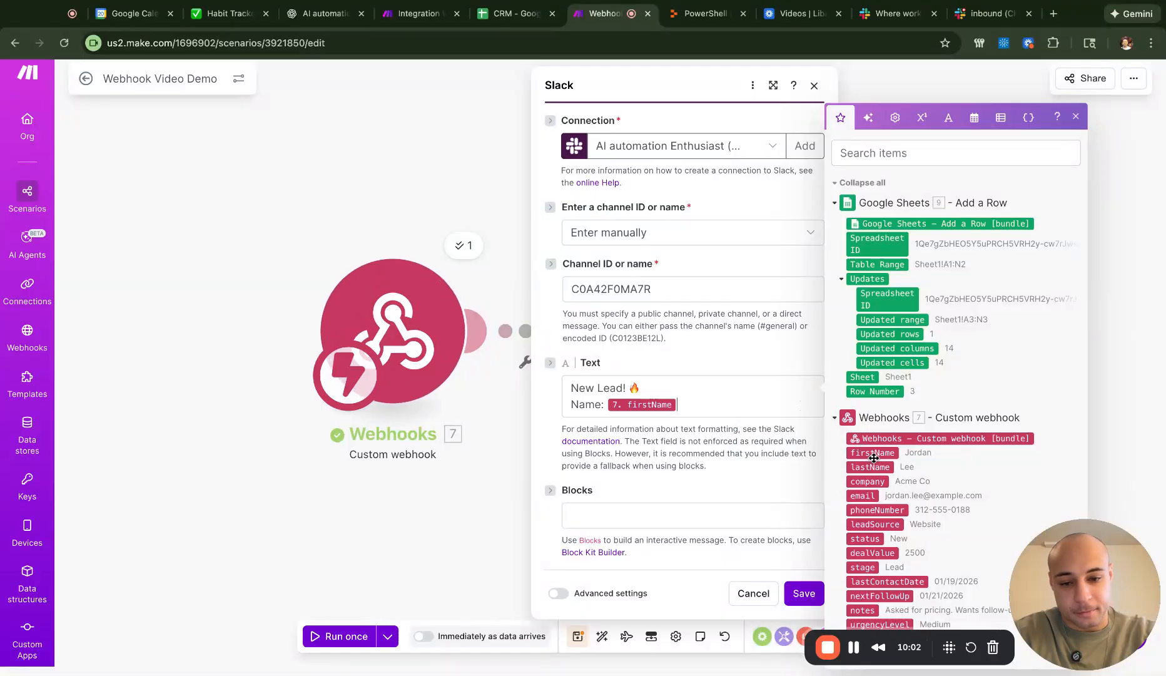
click(879, 470)
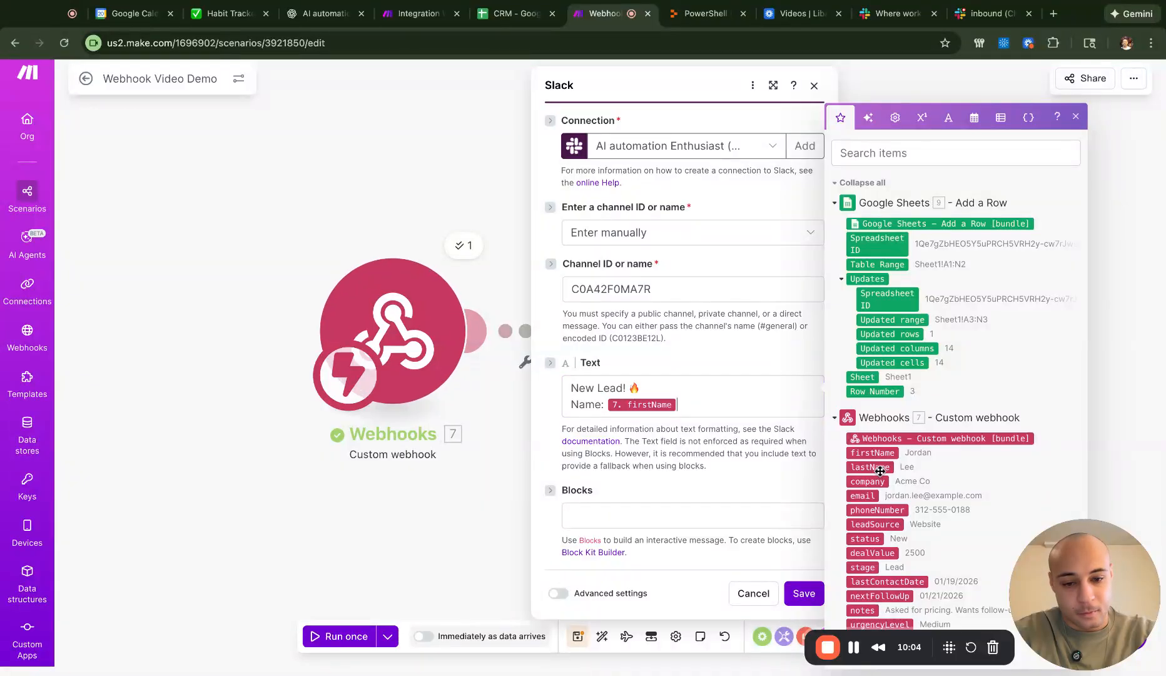
- Add 'Email:' and 'Company:' lines to the message, mapping the lead's company
key(Return)
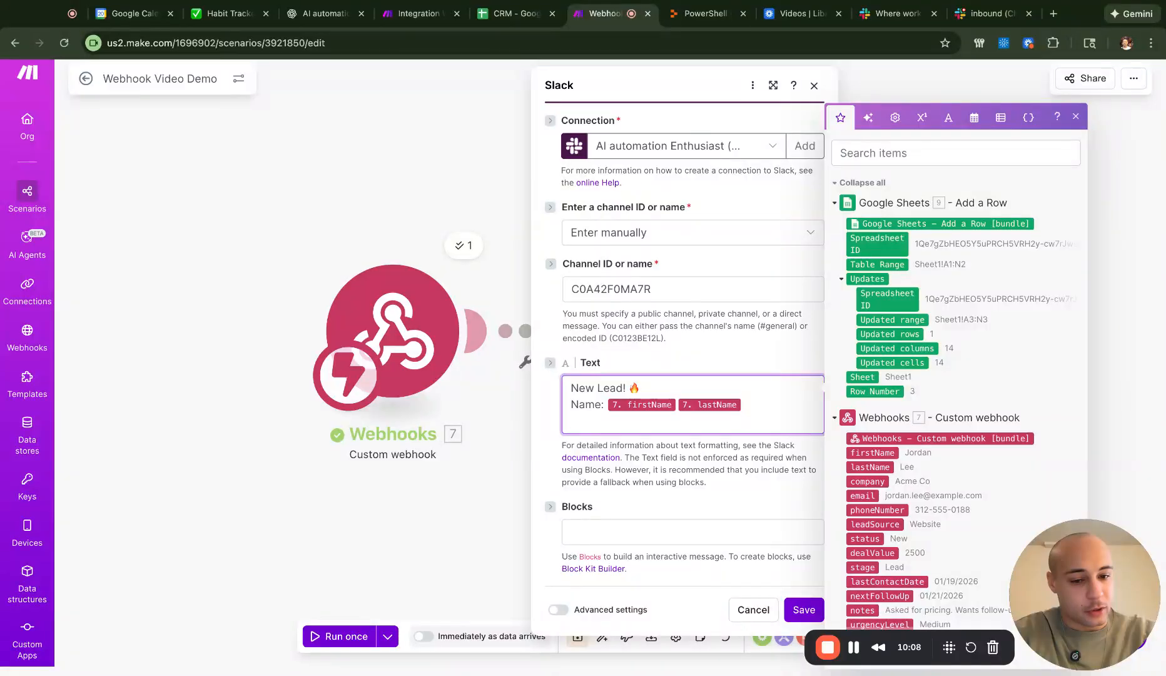
text(Email: 7. email)
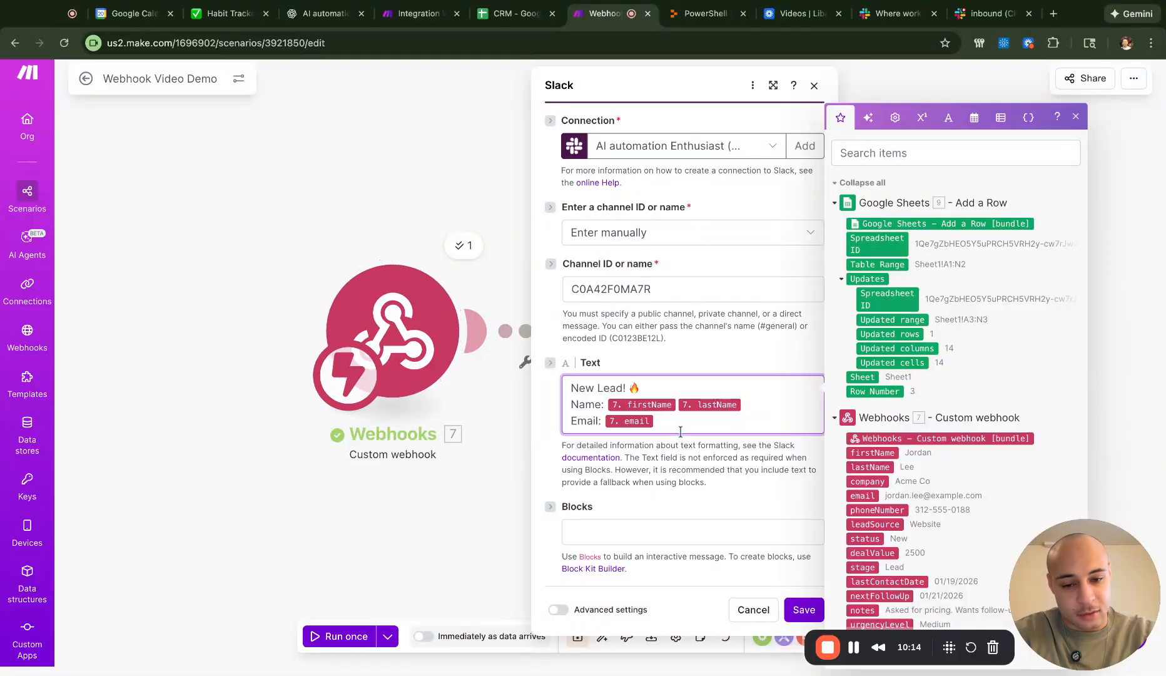
key(Return)
text(Company:)
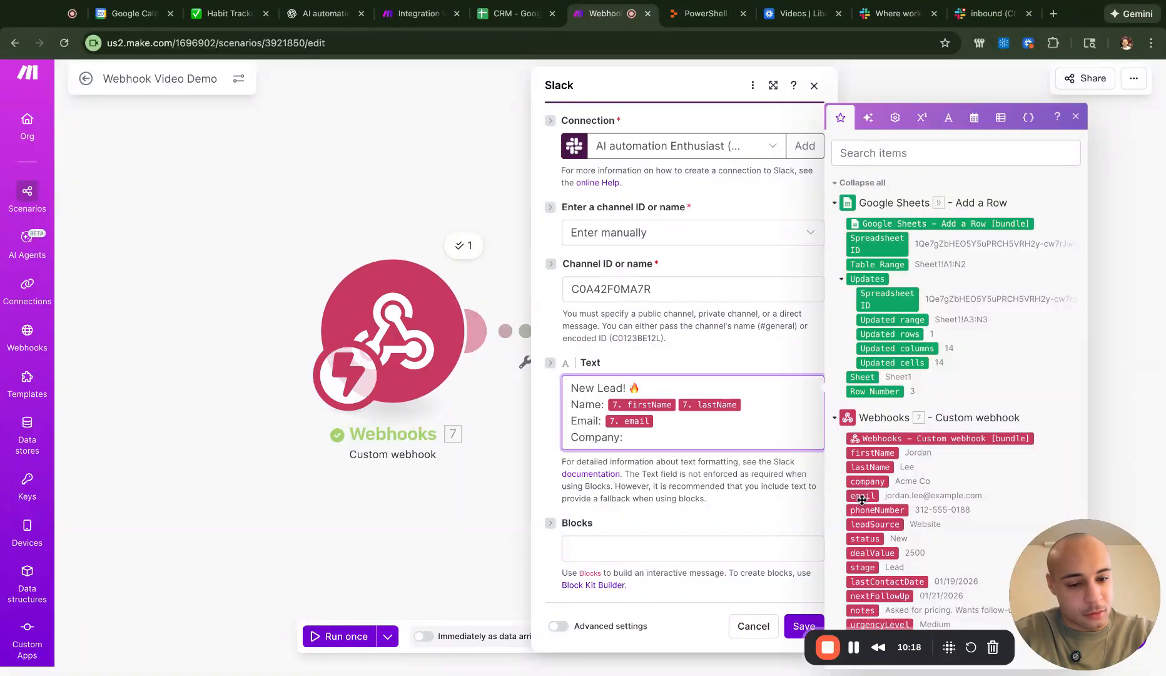
click(879, 482)
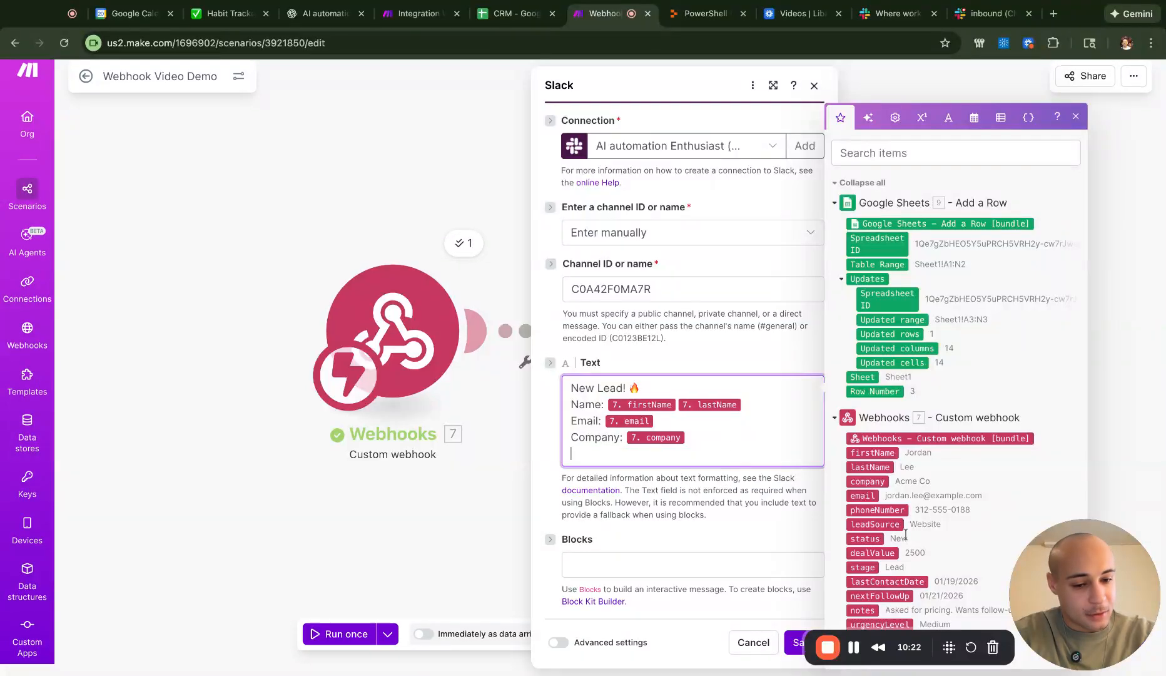
click(1072, 612)
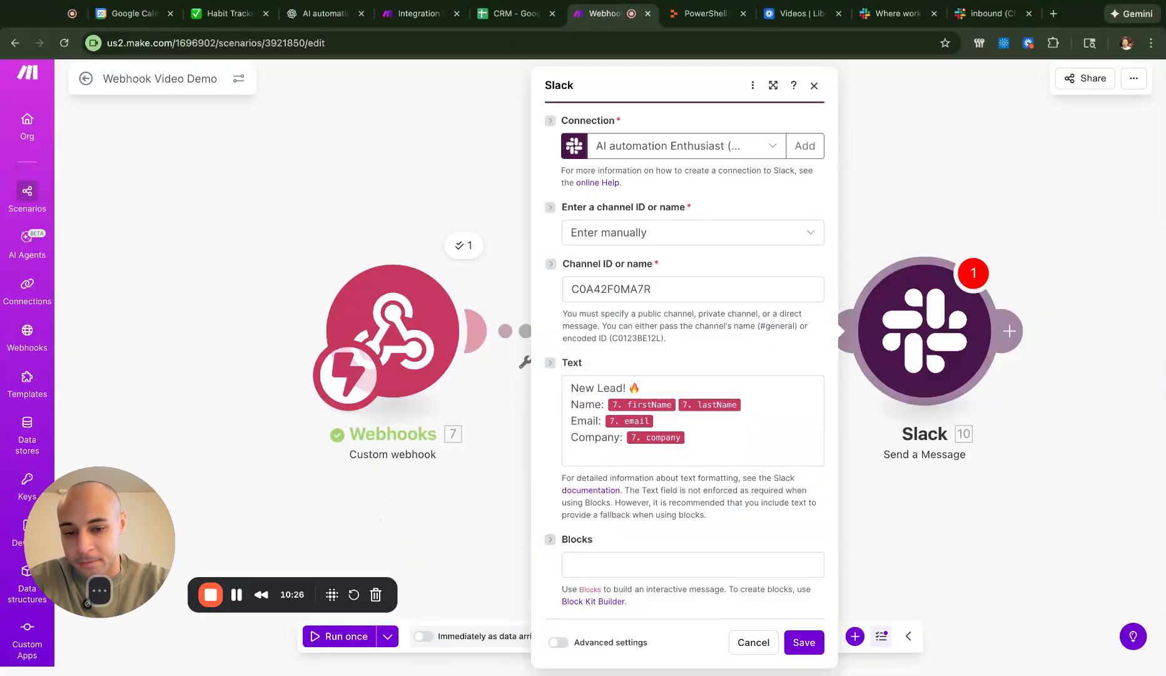
- Add a Date Contacted line with lastContactDate and a blank line above Name for Urgency Level
click(722, 437)
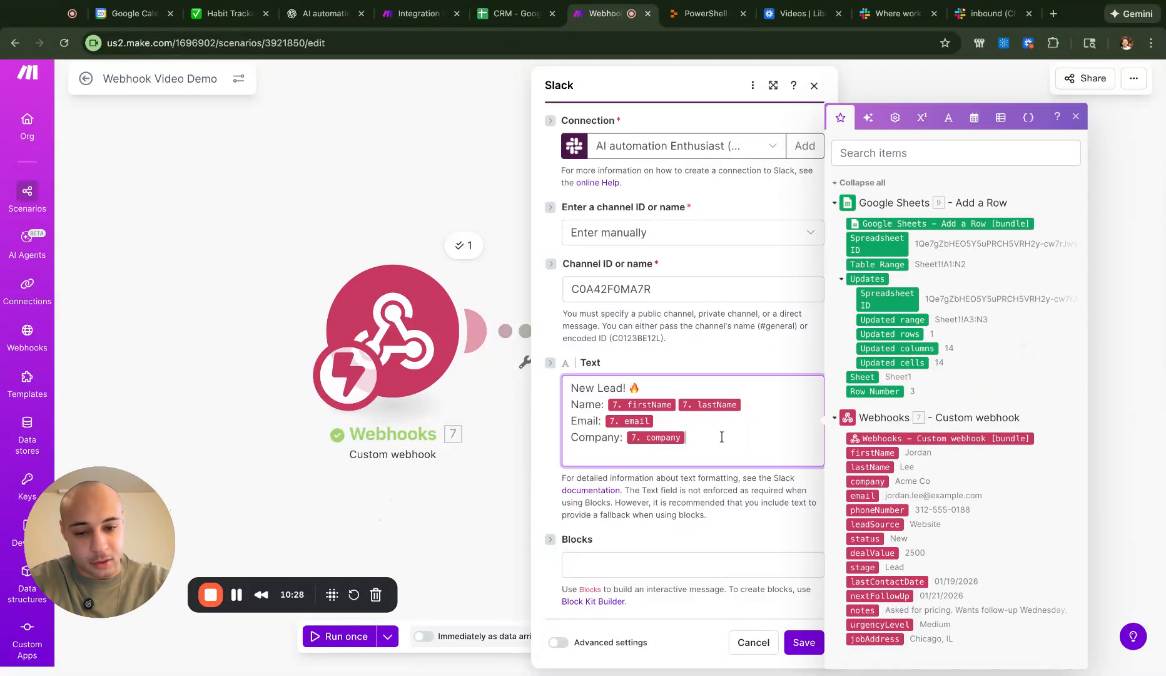
key(Return)
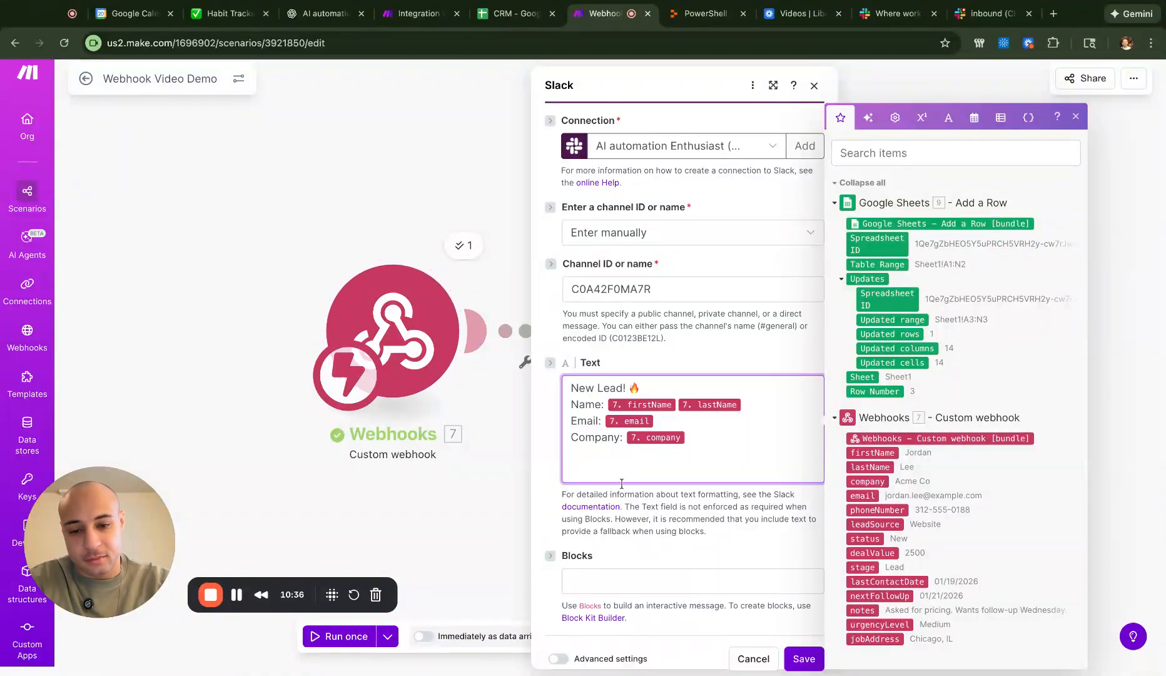
text(Dat)
text(e Cm)
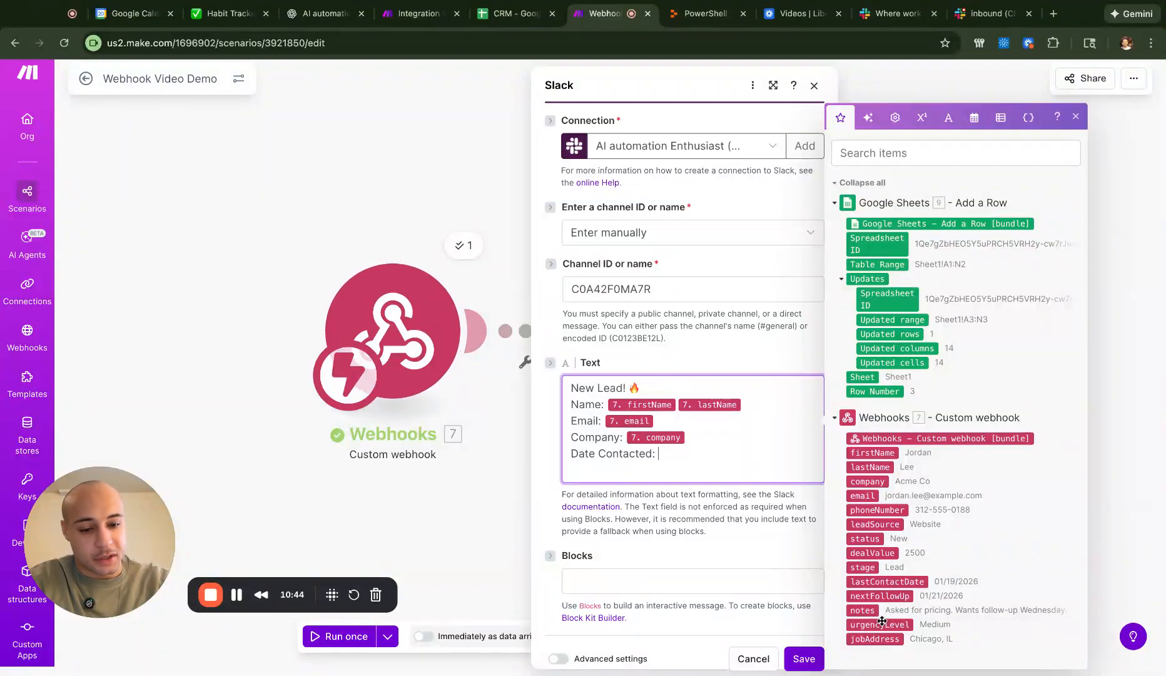
click(912, 585)
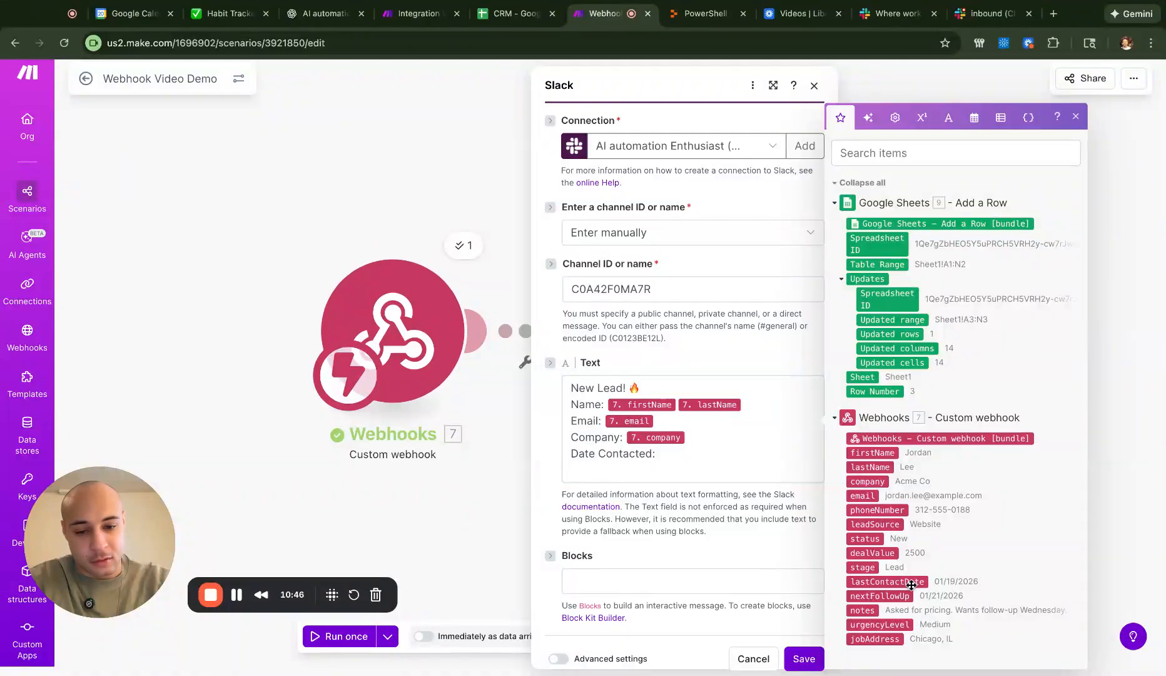
key(Return)
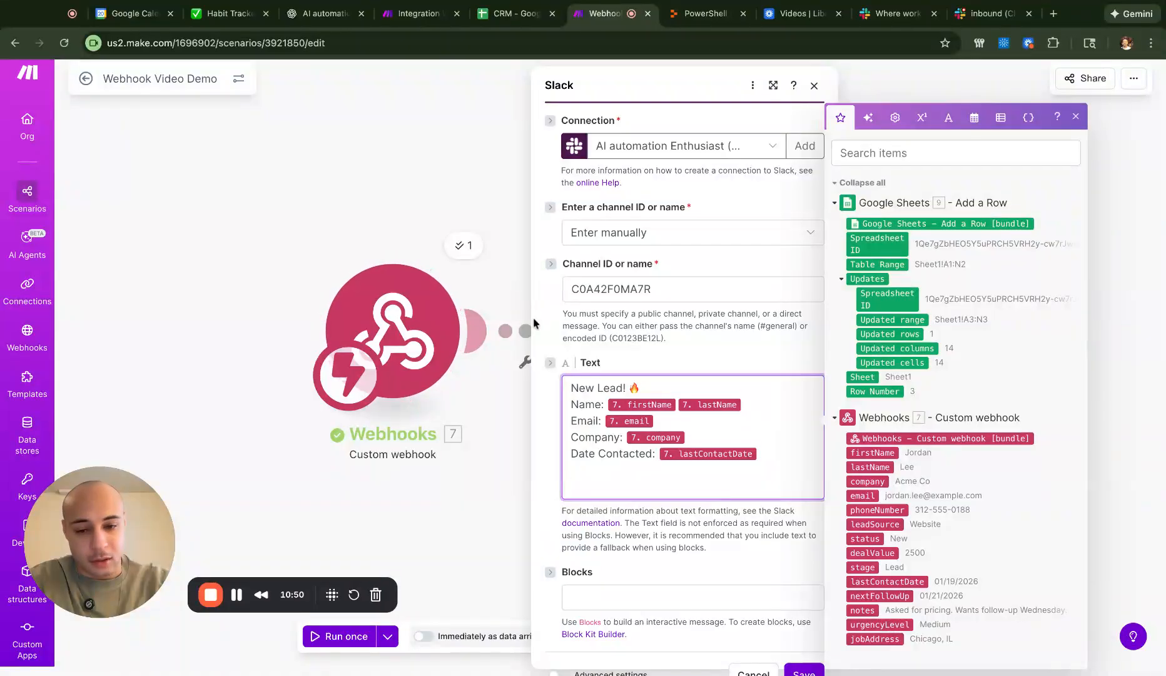
click(572, 404)
key(Return)
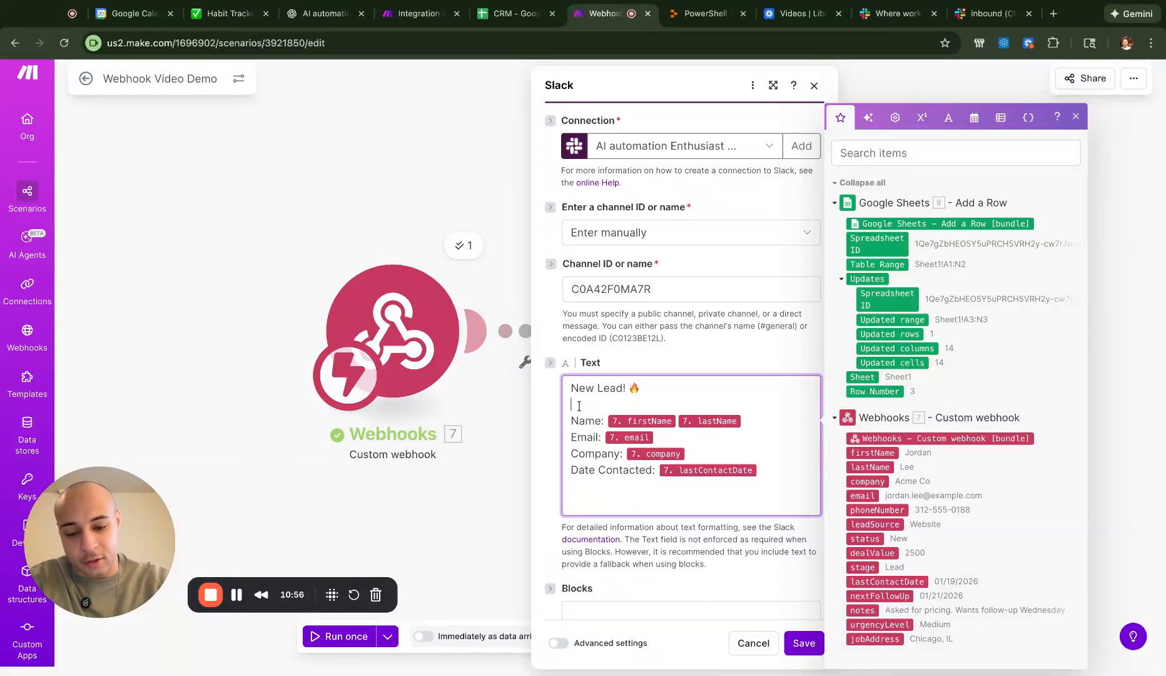
text(Urgen)
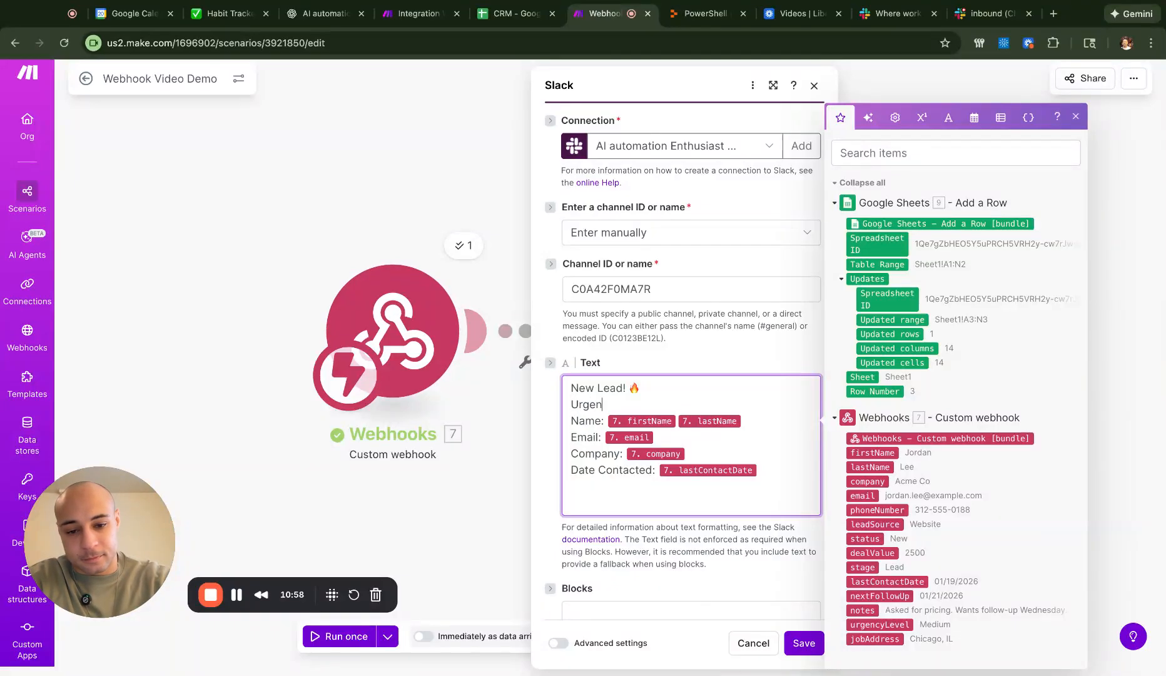
text(cy Level)
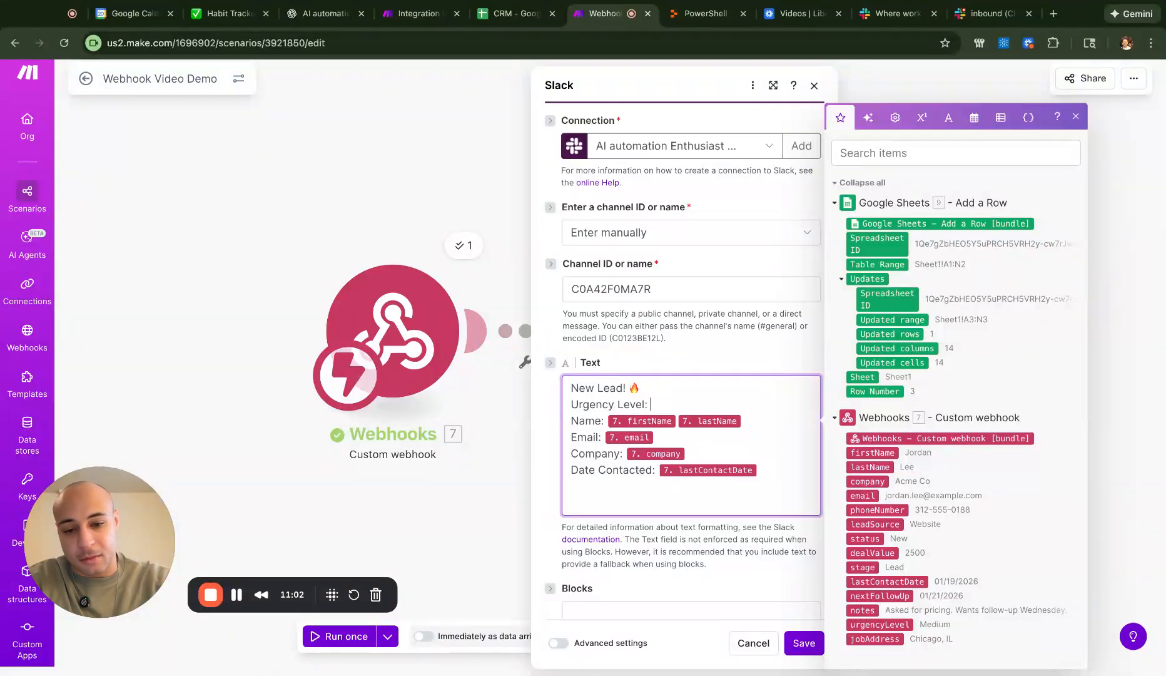
- Fill Urgency Level with urgencyLevel and add a 'Notes:' line mapped to the webhook notes
click(894, 626)
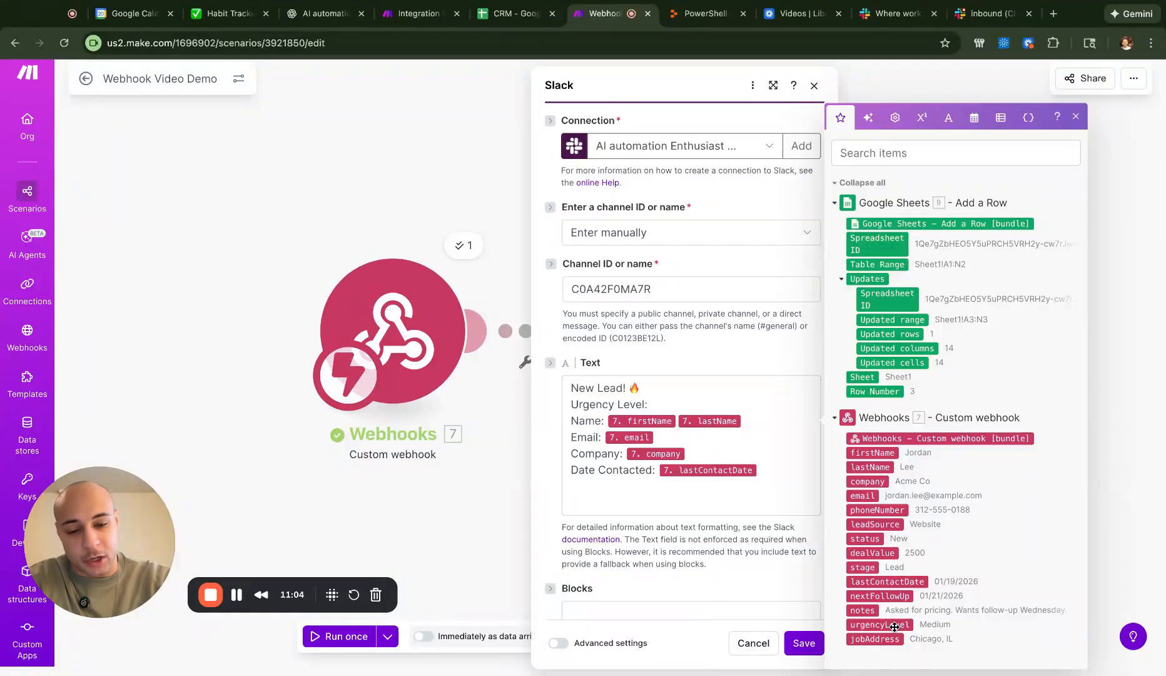
drag(895, 626, 794, 489)
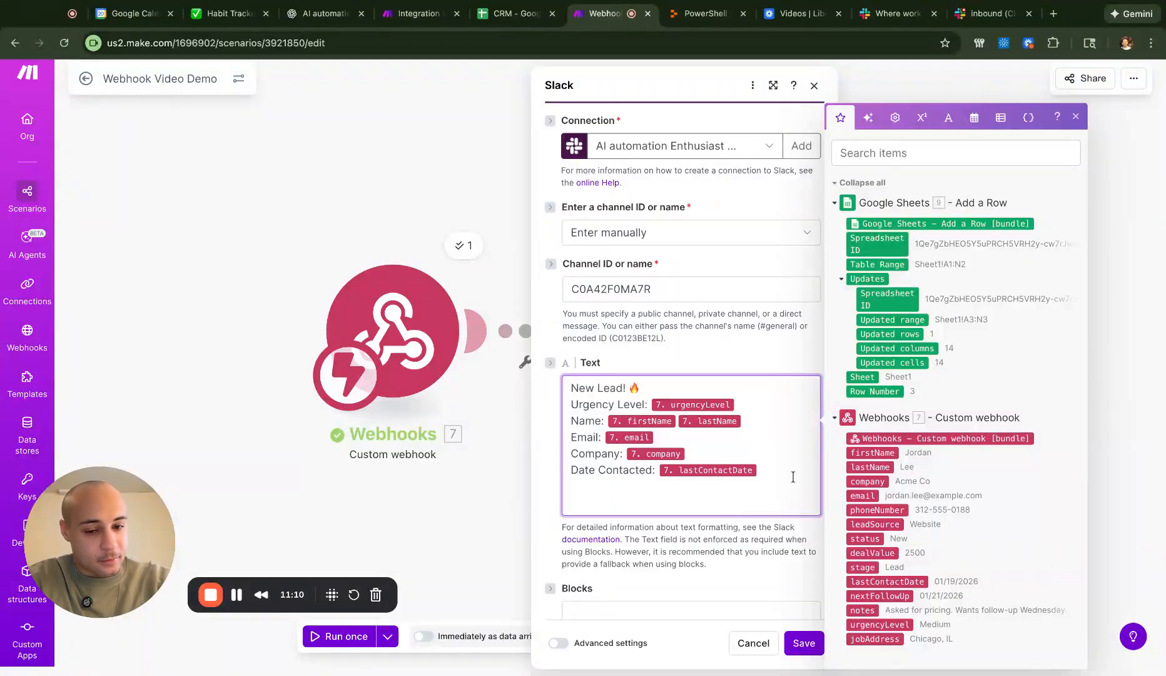
key(Return)
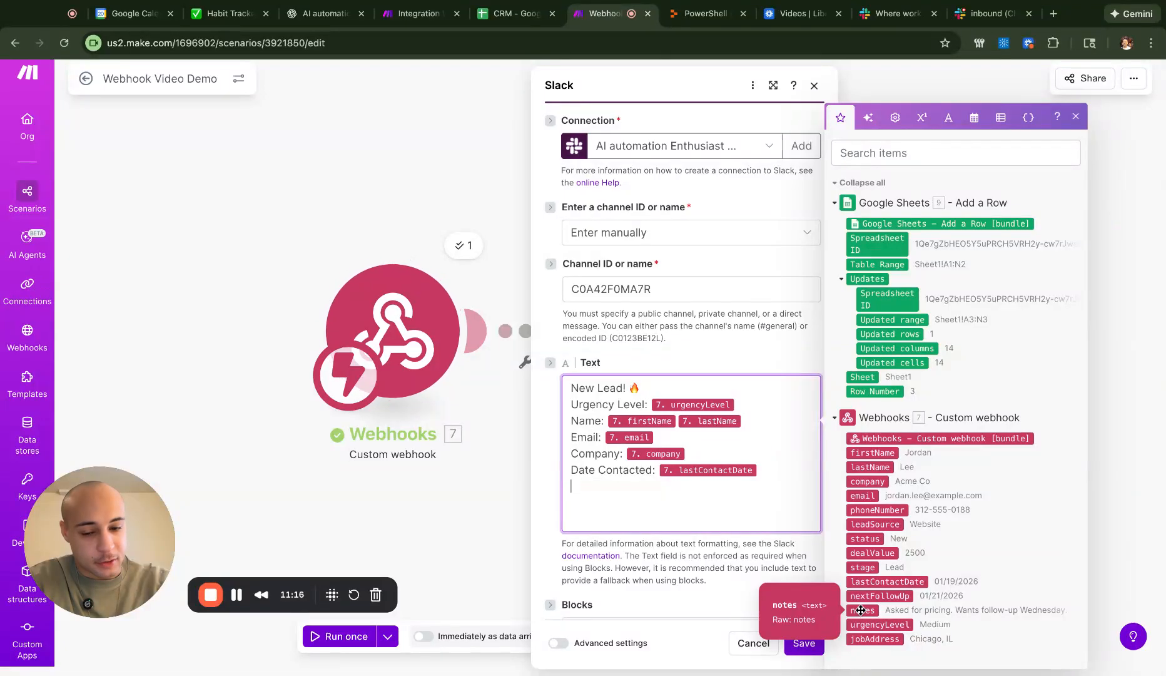
text(Notes)
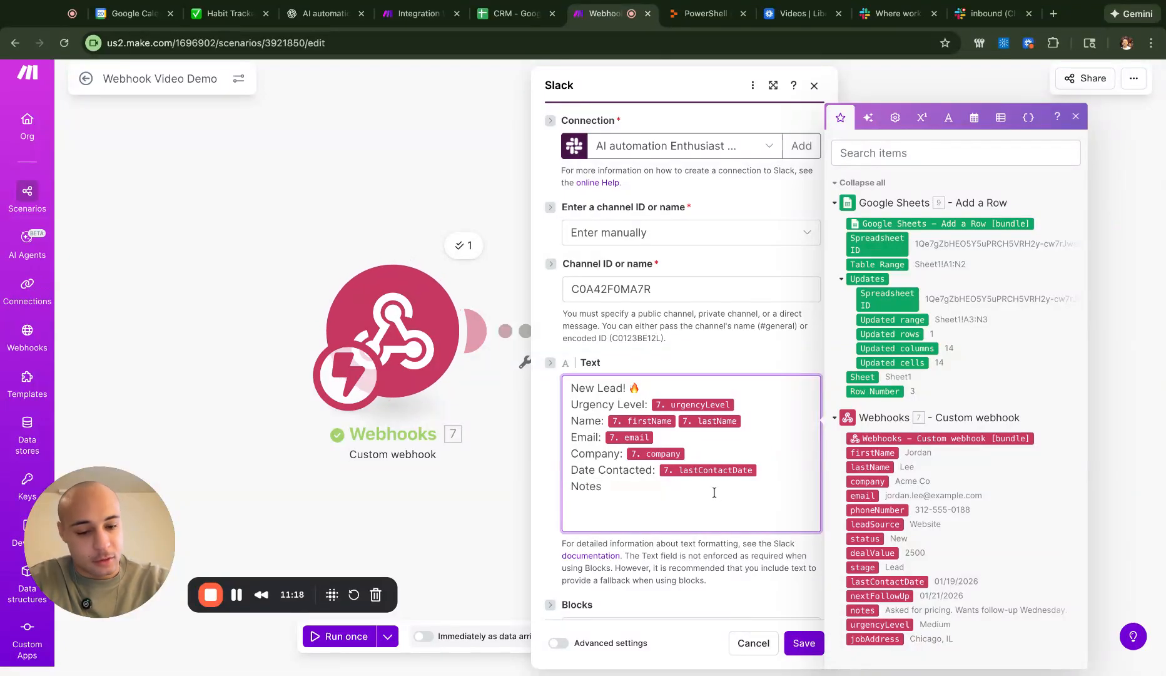
text(:)
key(Return)
drag(869, 612, 623, 482)
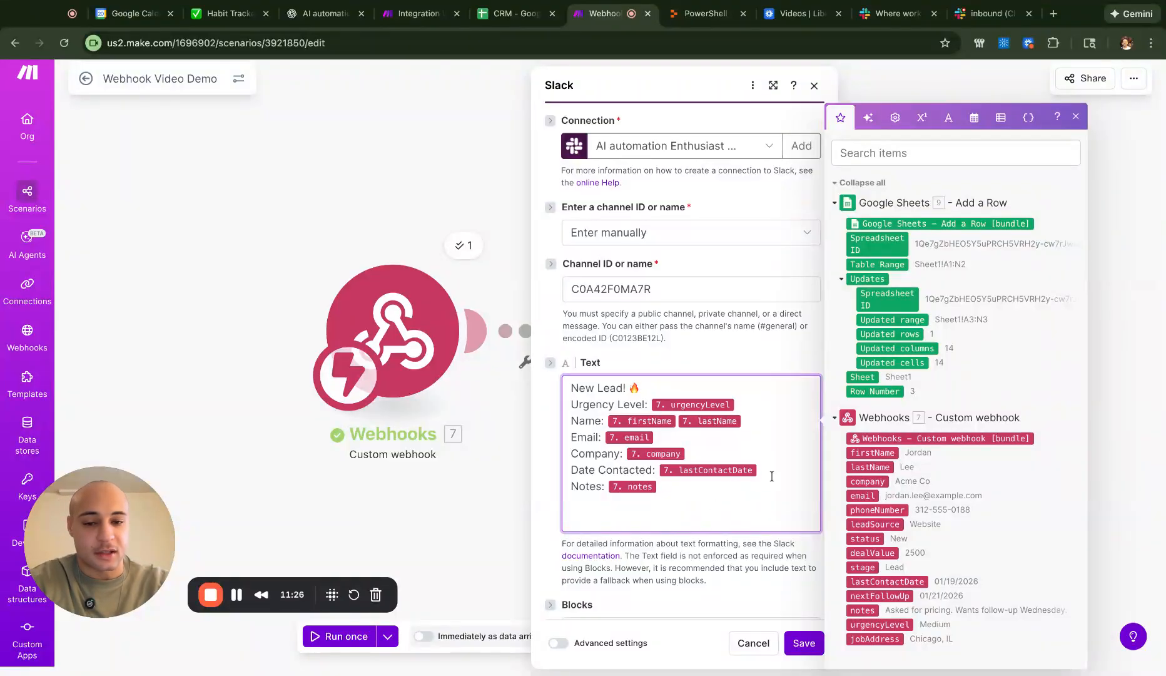
- Close the mapping panel and save the Slack message settings
click(734, 346)
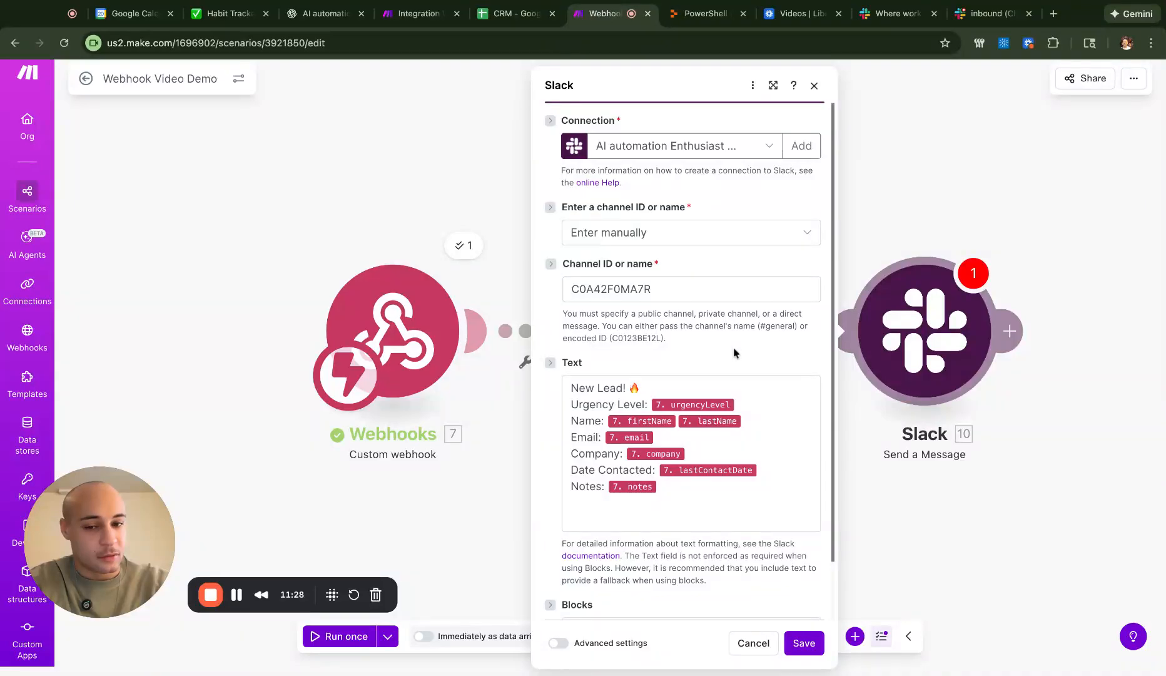
scroll(759, 566, down, 2)
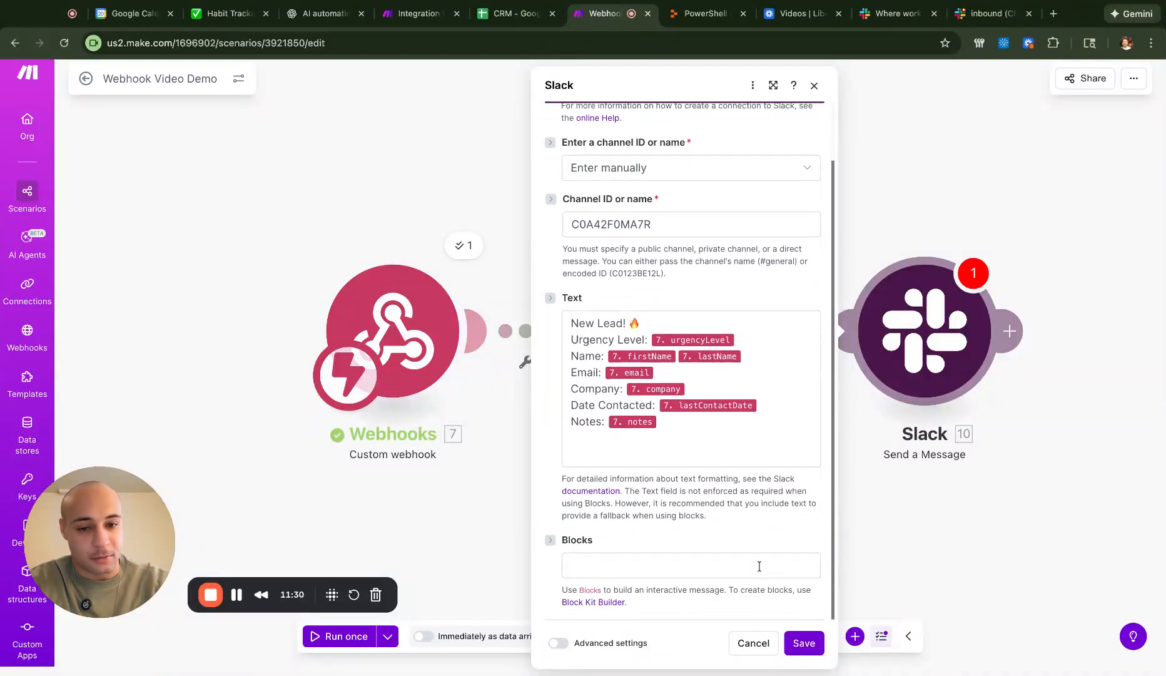
scroll(761, 524, up, 2)
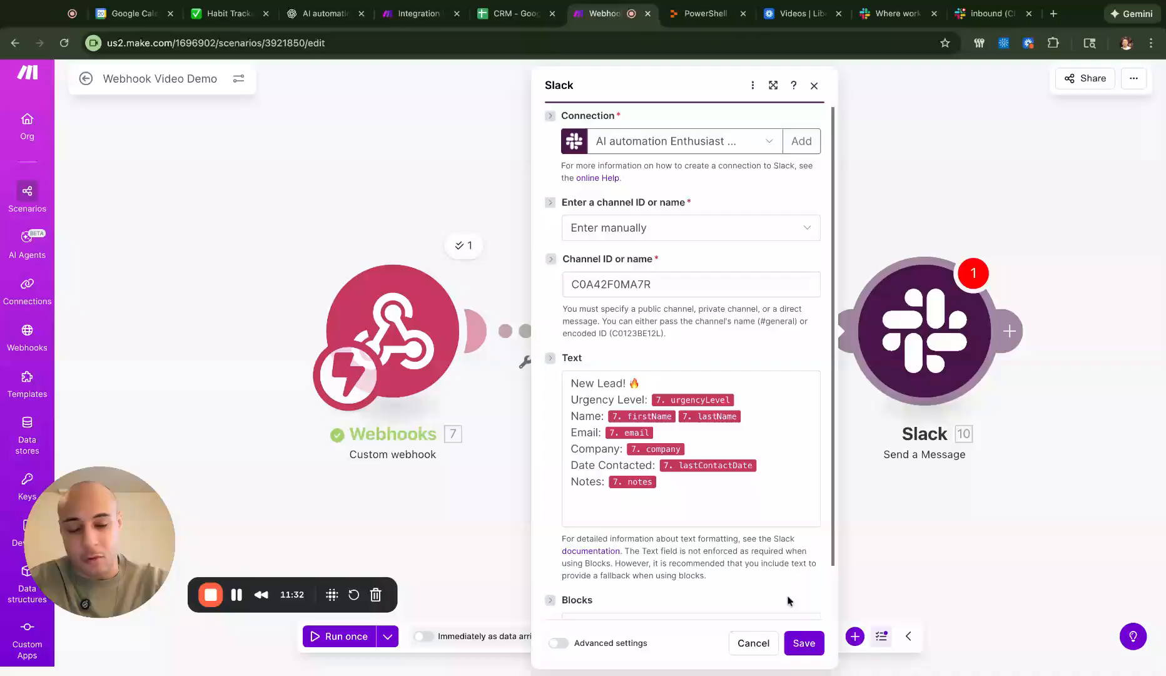
click(804, 643)
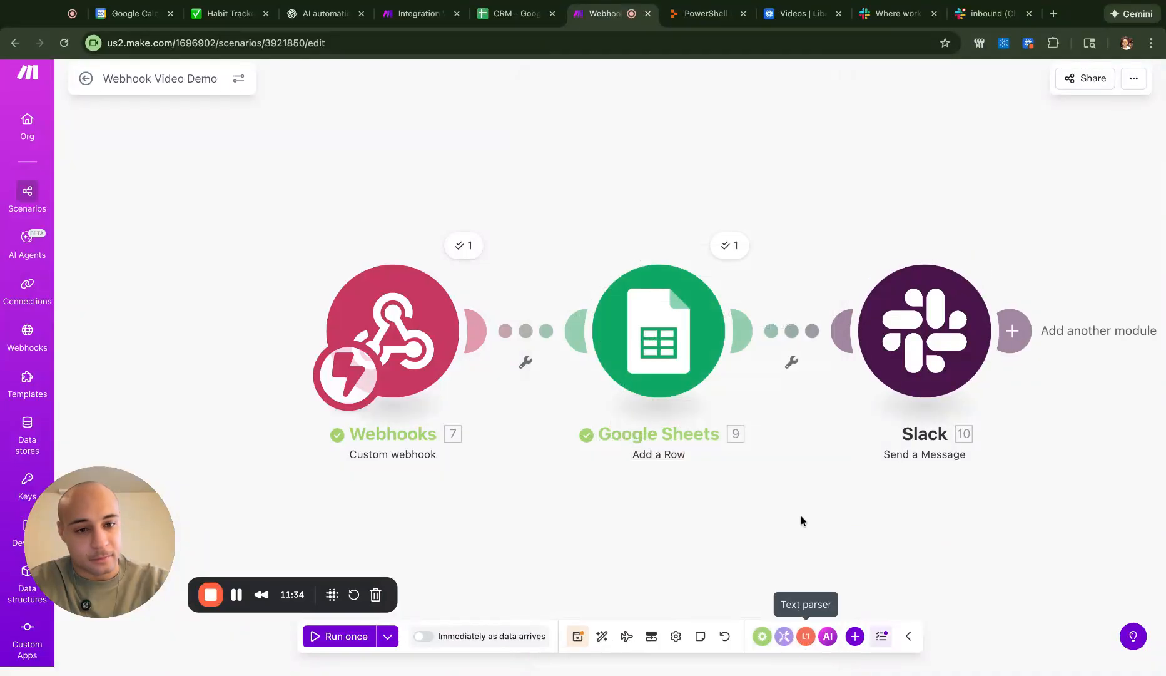
- Go to Slack's inbound channel and close its details popup to view earlier lead messages
click(1000, 15)
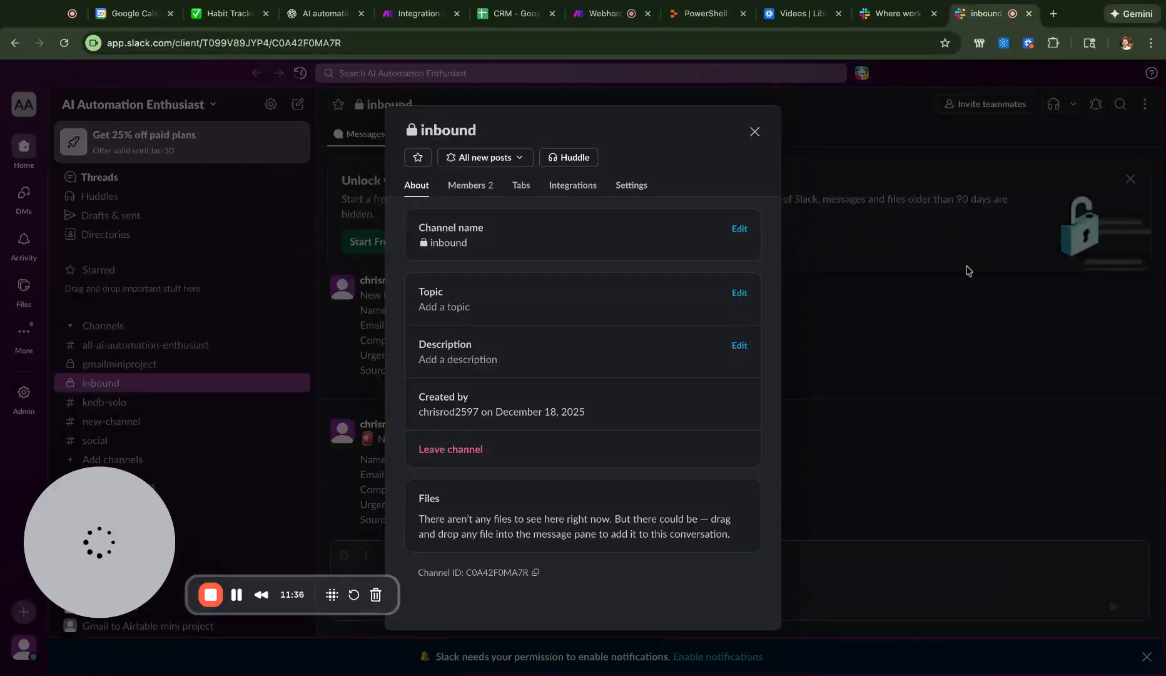
click(968, 270)
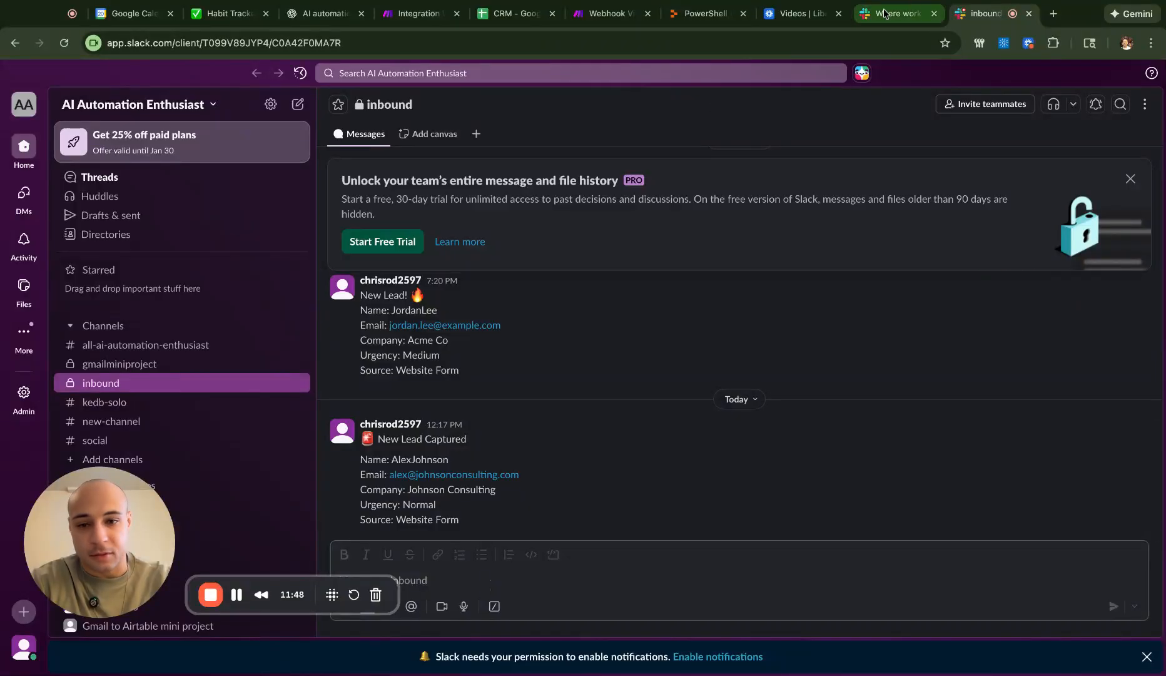
- Back in Make, reopen the Slack module's message text and save its settings
click(605, 14)
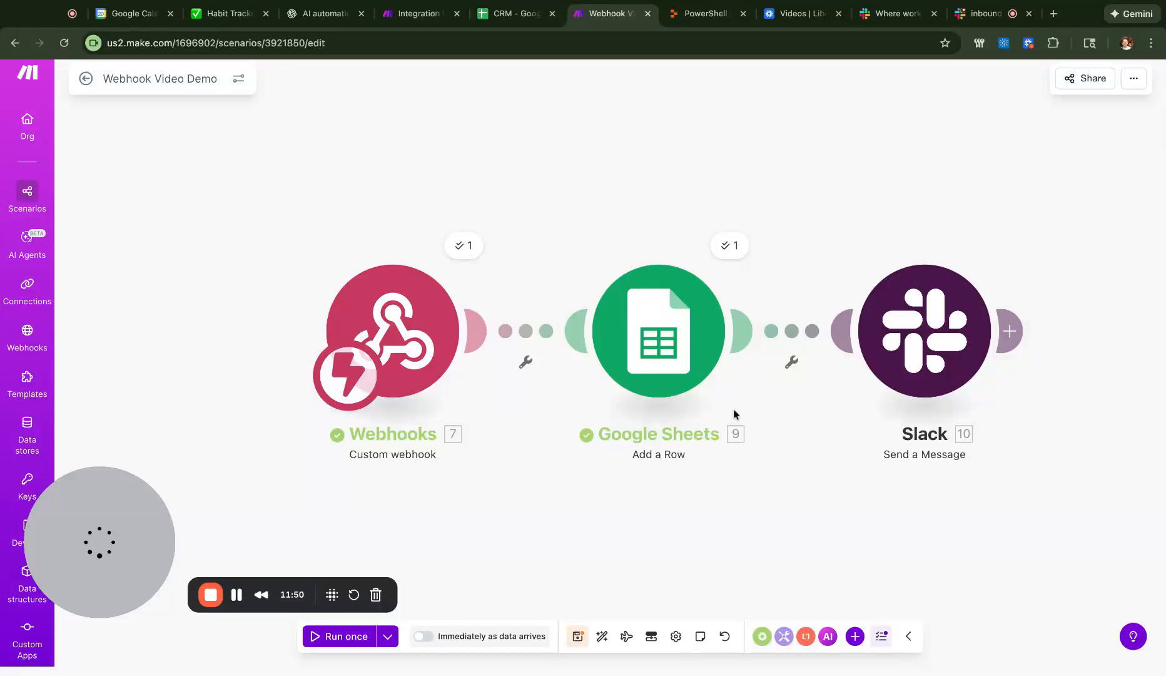
click(886, 355)
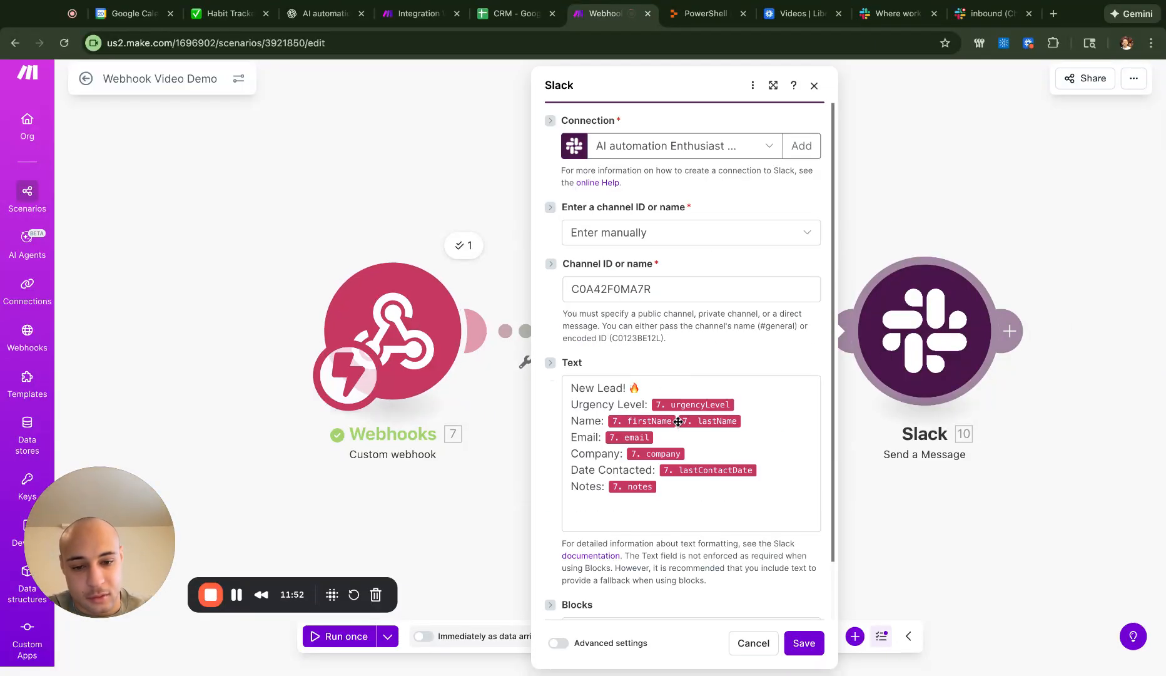
click(786, 432)
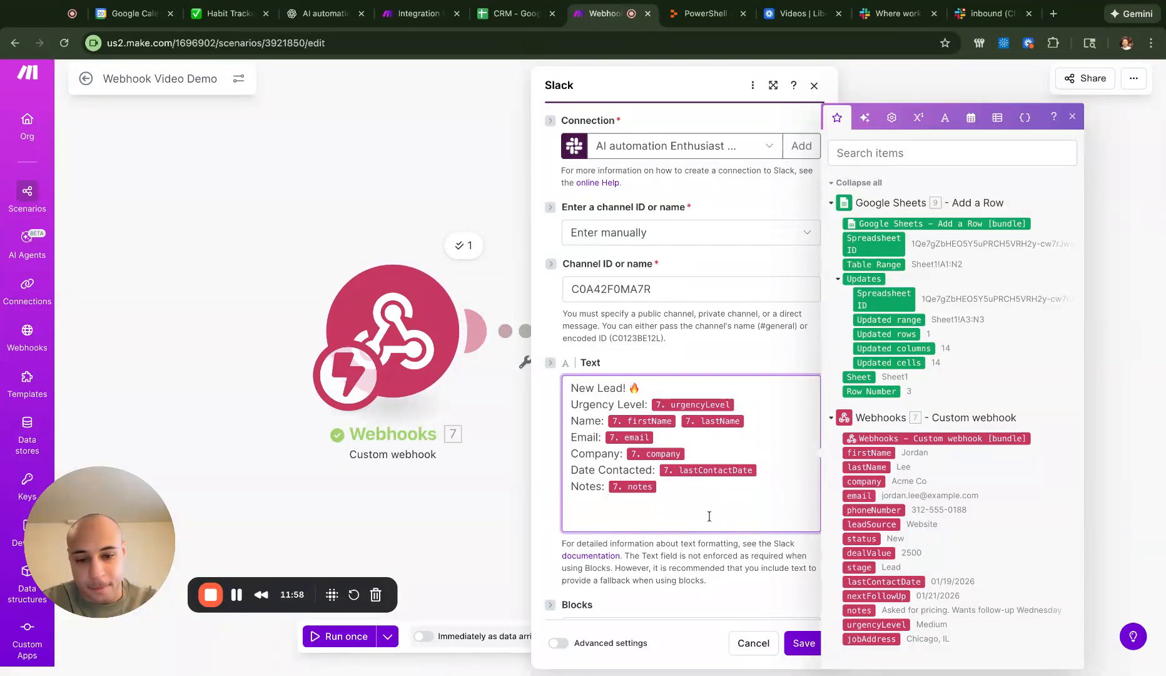
click(805, 640)
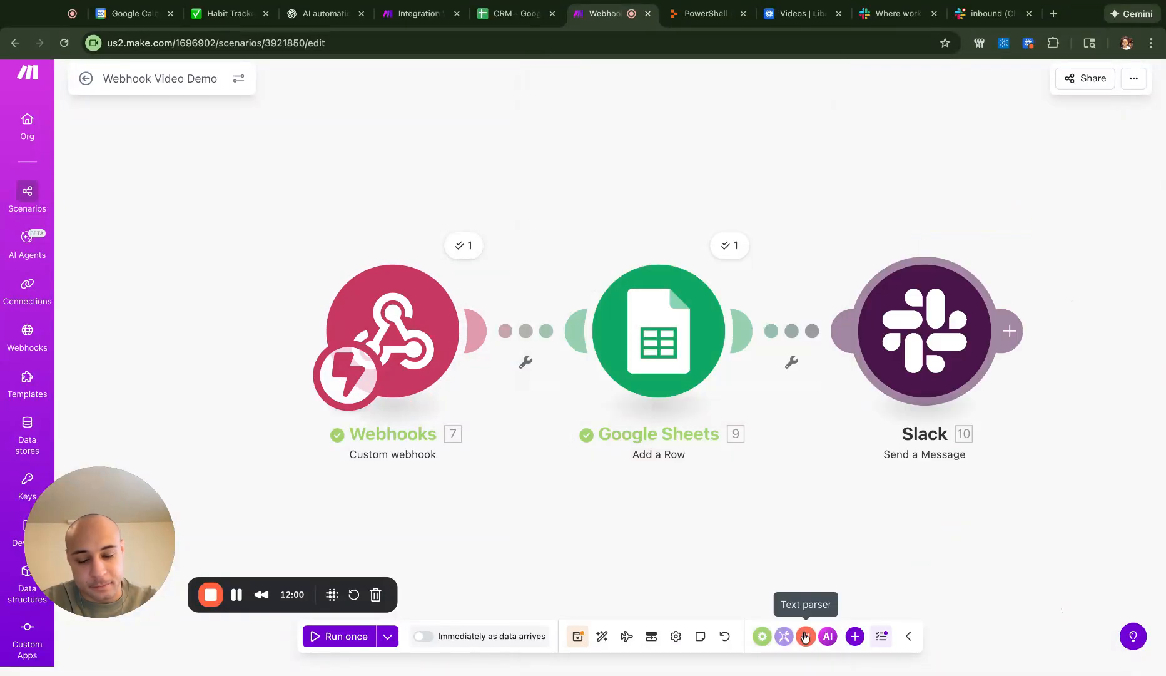
- Save the scenario and bring up Run with existing data to list past runs
click(578, 636)
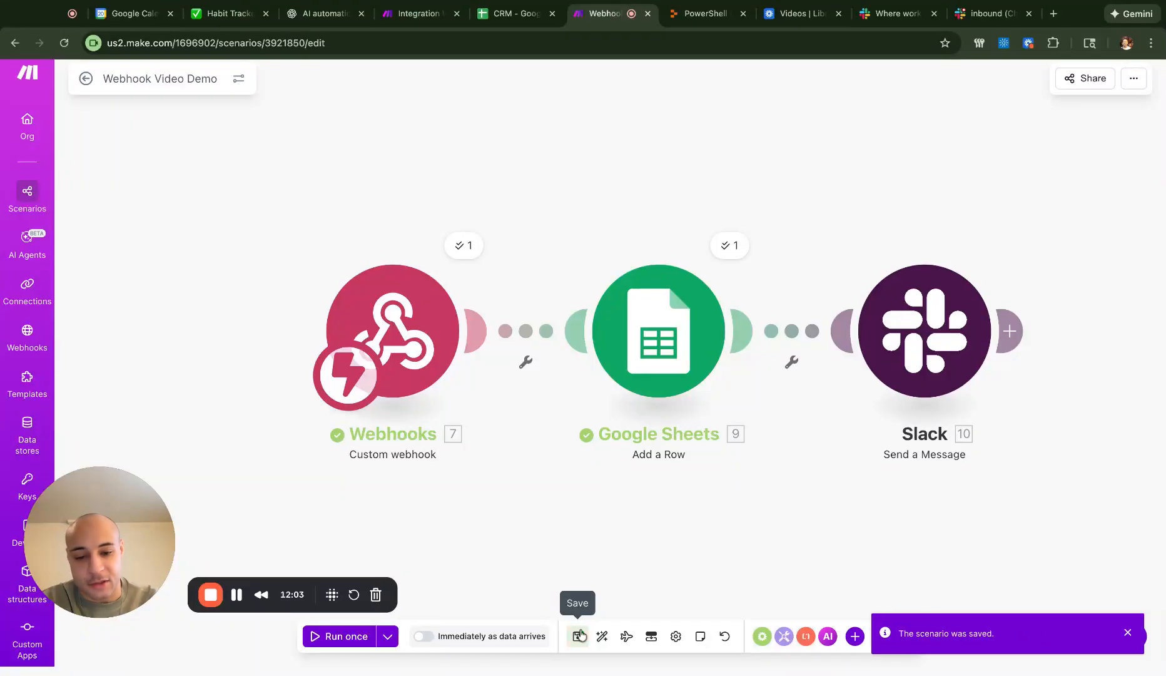
click(388, 636)
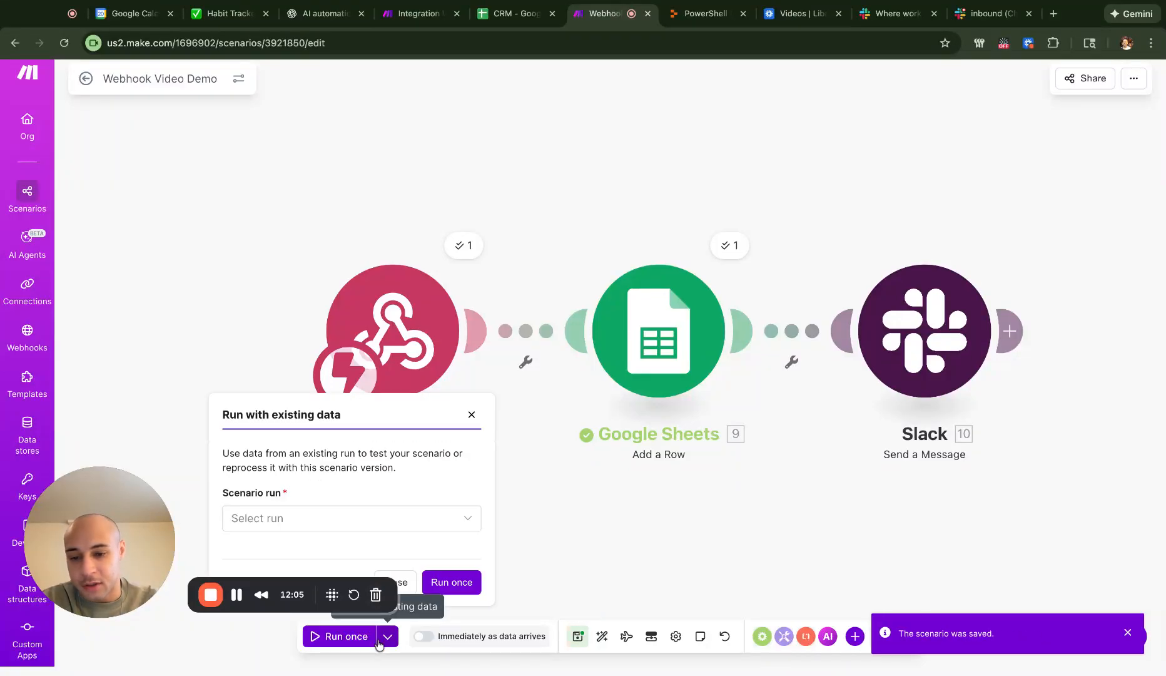
click(471, 519)
- Rerun the scenario on the 1/20/2026 1:25:02 PM run's data, then check Slack
scroll(459, 575, down, 3)
scroll(449, 575, up, 3)
click(410, 547)
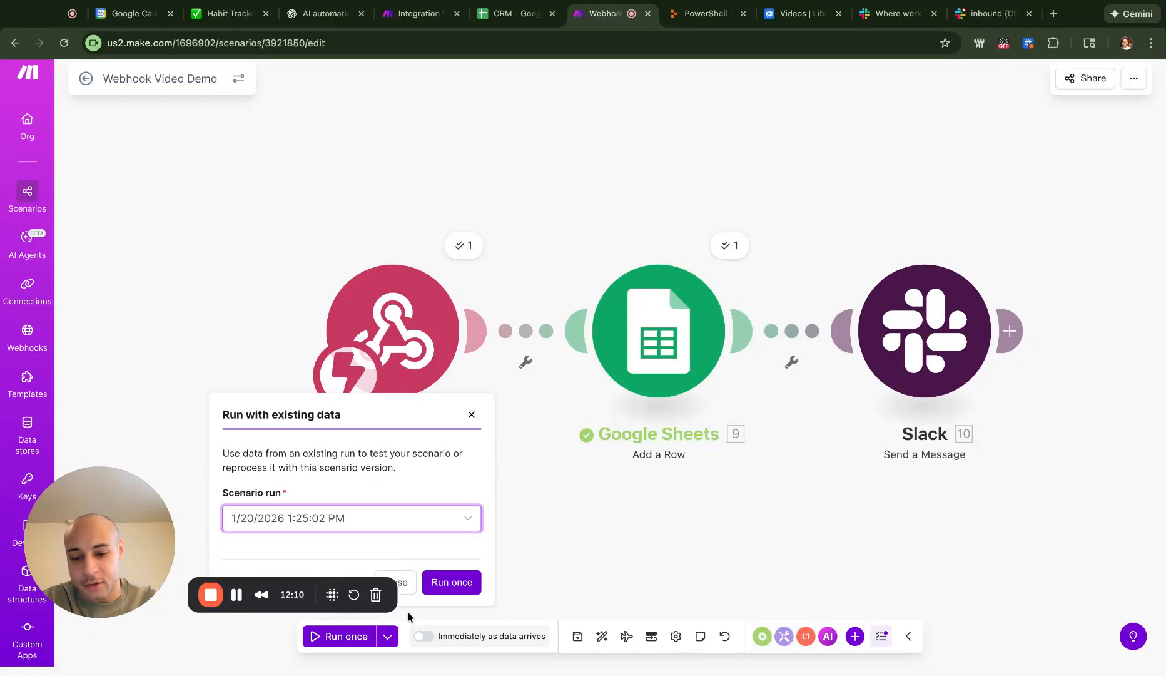
click(455, 590)
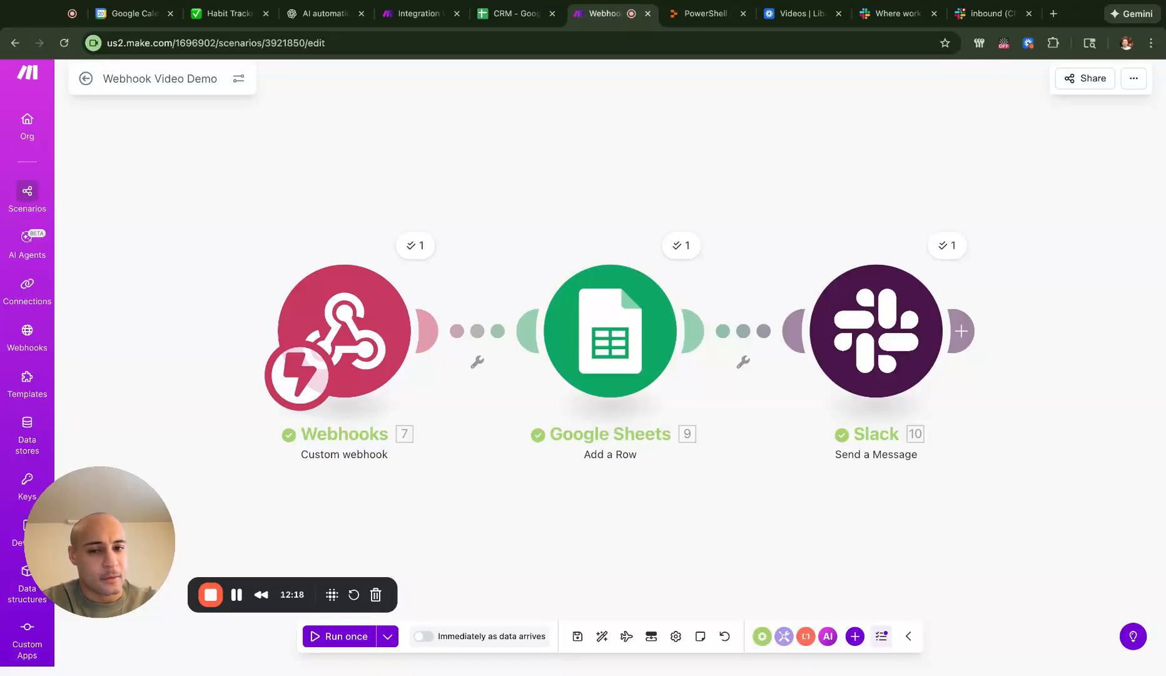
click(978, 19)
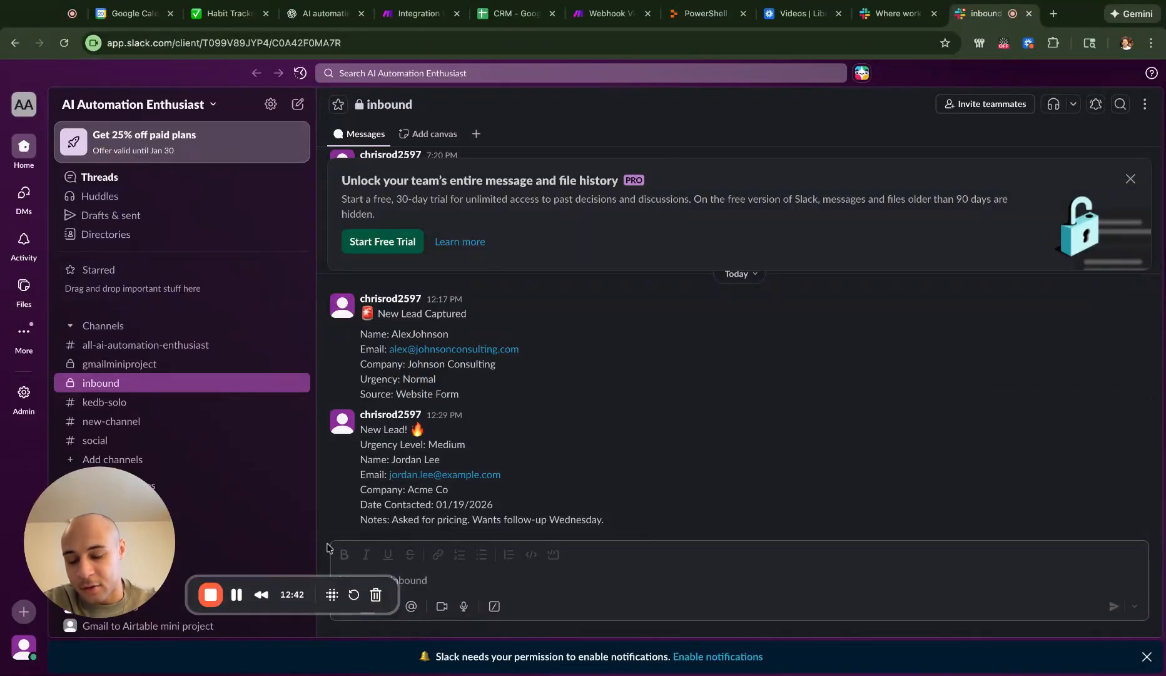
- Review the new lead alert (Medium urgency, Acme Co, 01/19/2026, pricing notes), then return to Make
click(602, 14)
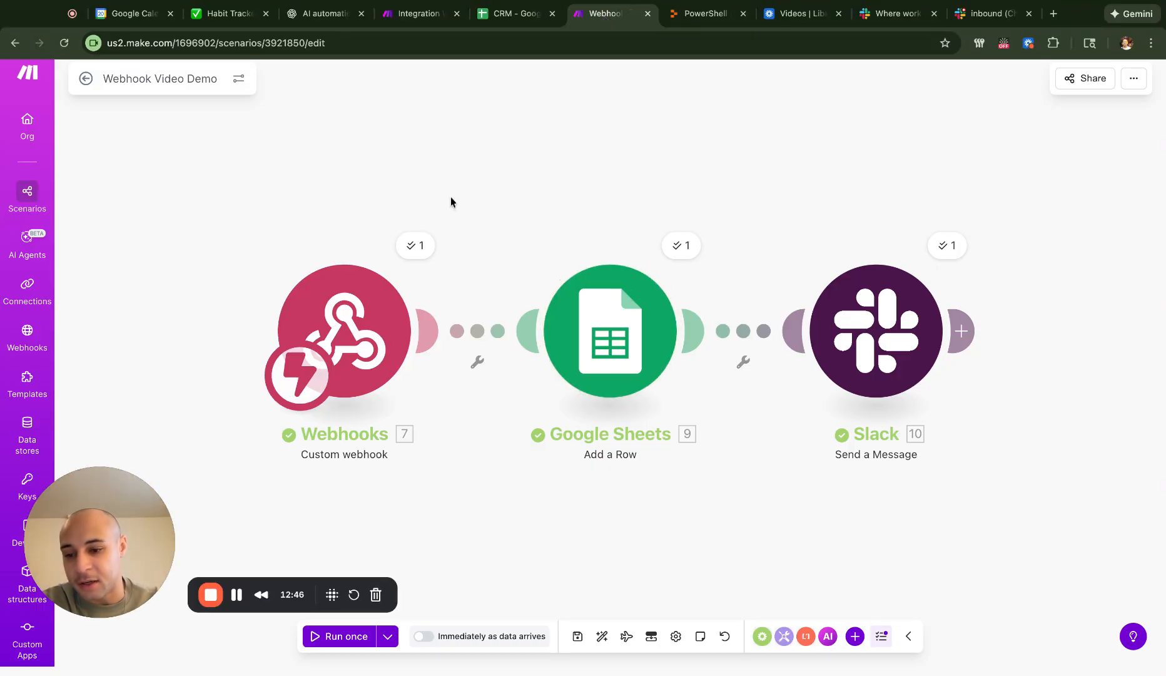
- Save the Webhook Video Demo scenario, with all three modules showing one successful operation
click(578, 636)
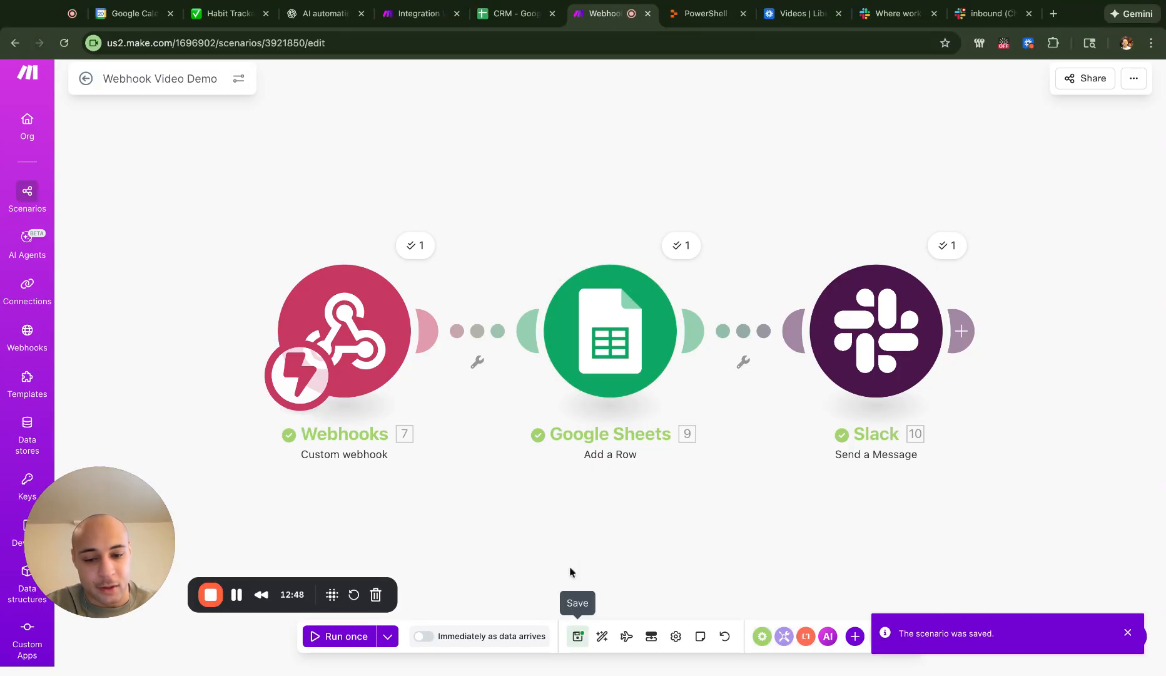